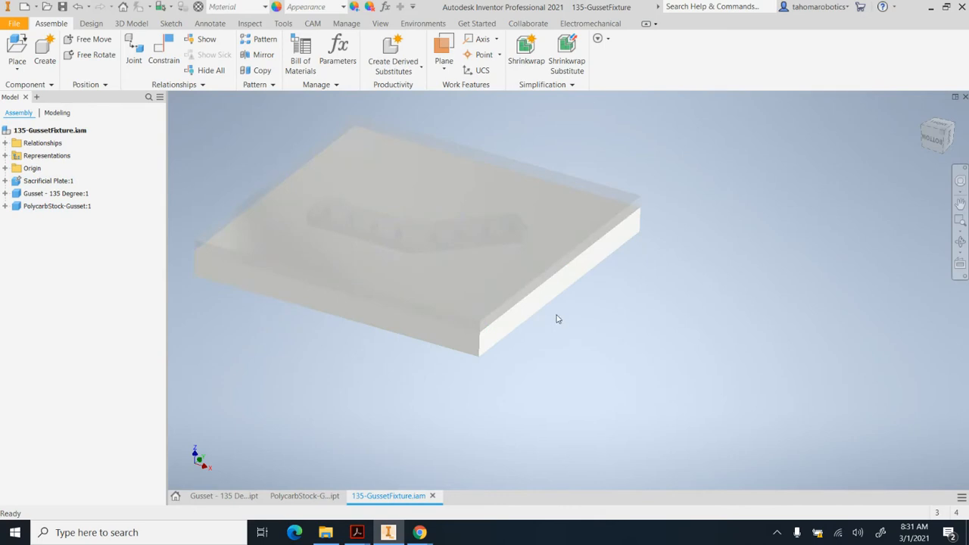
Step: Inspect the sacrificial plate, the polycarbonate stock and the 135-degree gusset in the fixture assembly, selecting each component in turn
shift+middle_drag(566, 303, 581, 295)
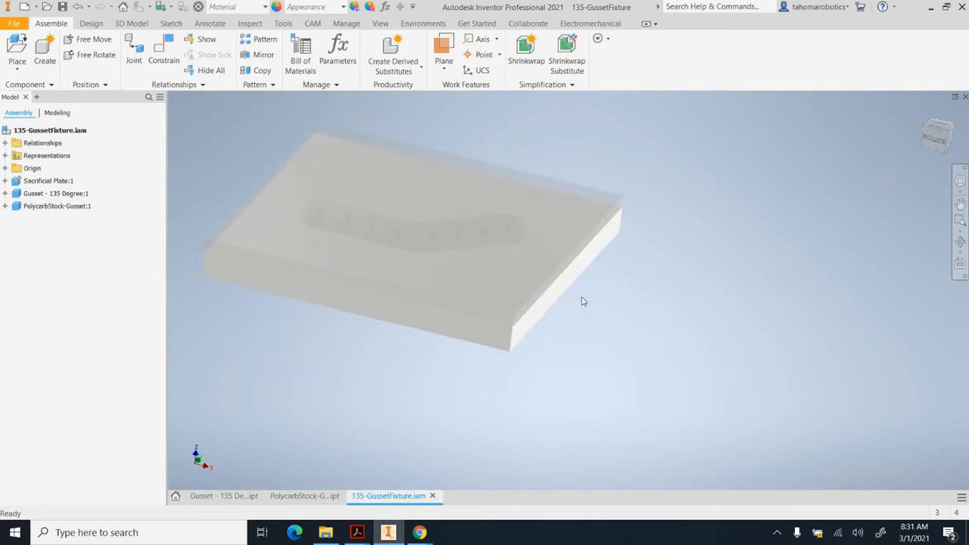
key(F6)
click(440, 222)
click(425, 230)
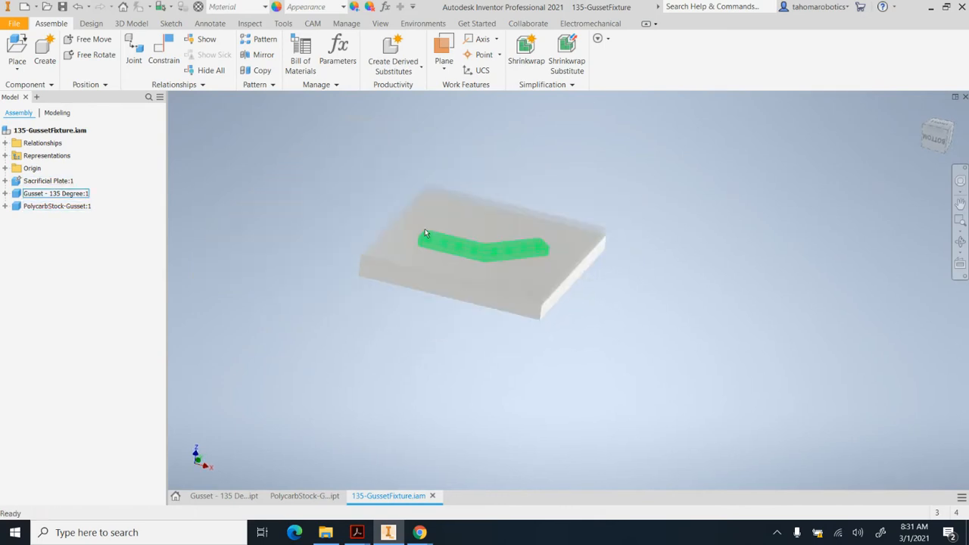
scroll(437, 238, up, 3)
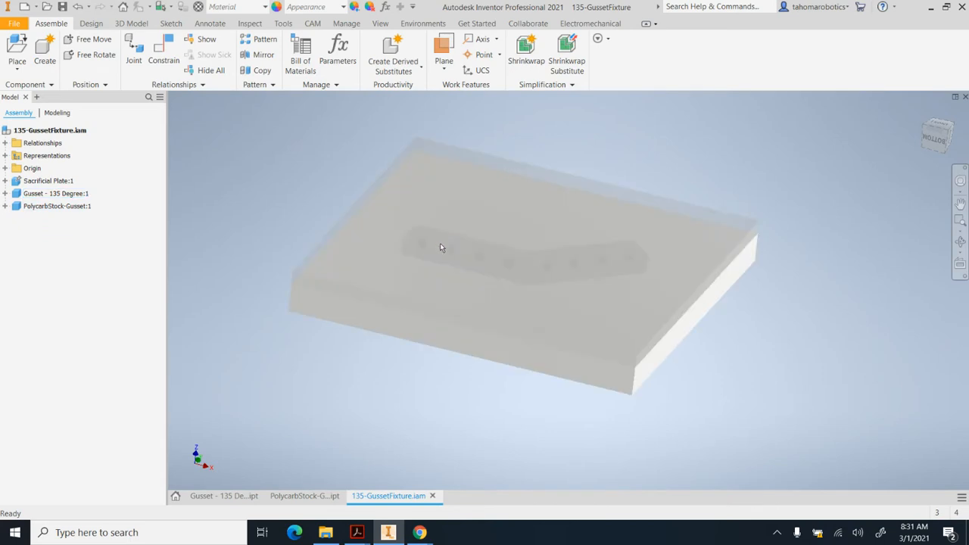
click(442, 247)
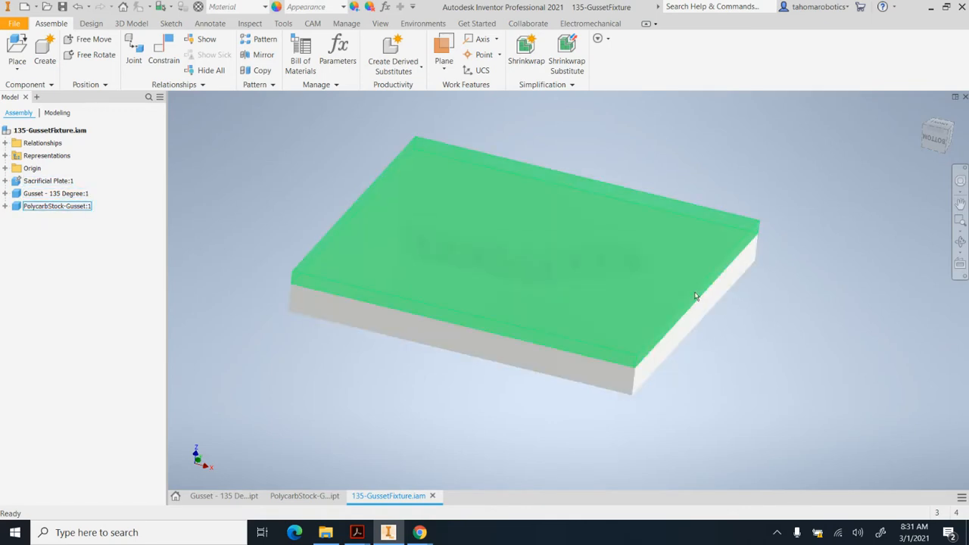
click(655, 371)
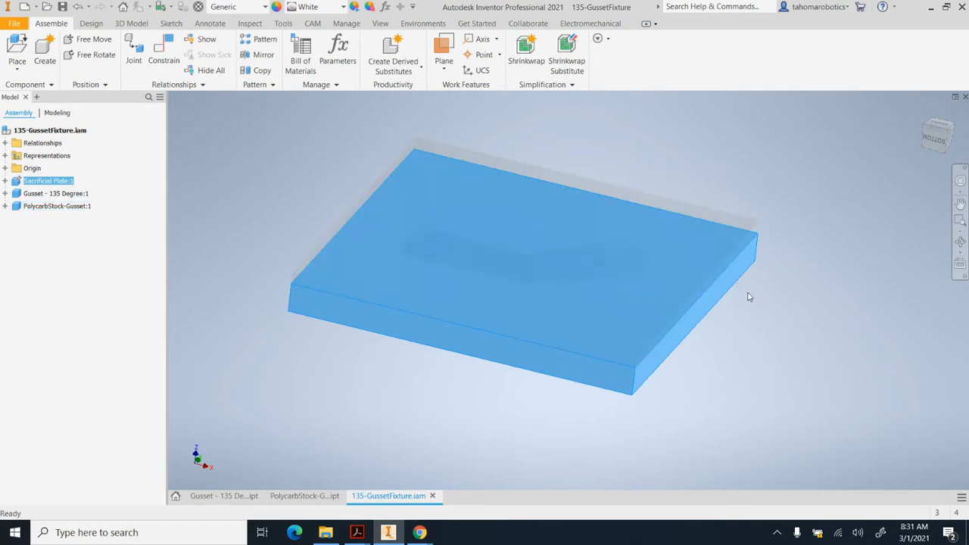
click(738, 230)
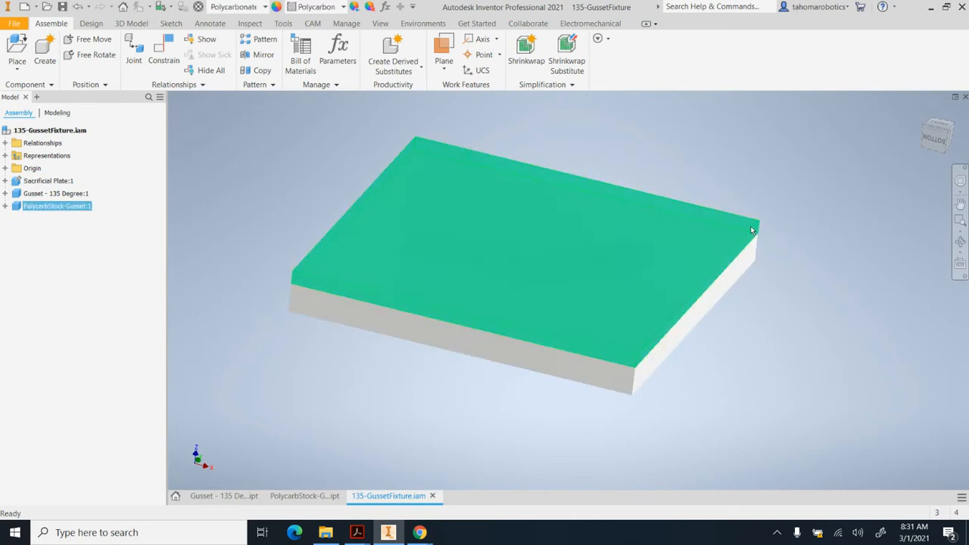
click(615, 261)
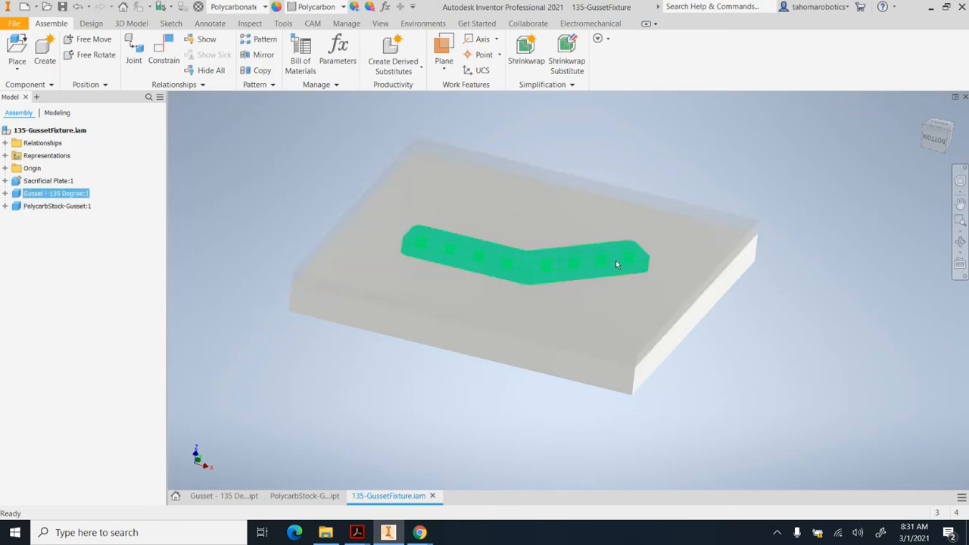
Step: Examine how the 135-degree gusset sits within the outline of the surrounding polycarbonate stock
mouse_move(626, 255)
shift+middle_down()
mouse_move(610, 270)
mouse_move(620, 259)
shift+middle_up()
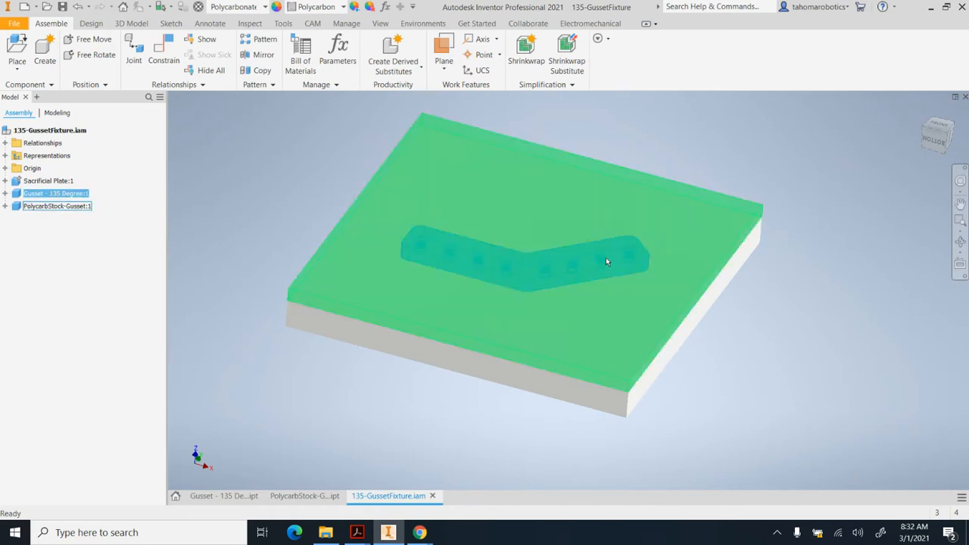
ctrl+click(470, 283)
click(434, 234)
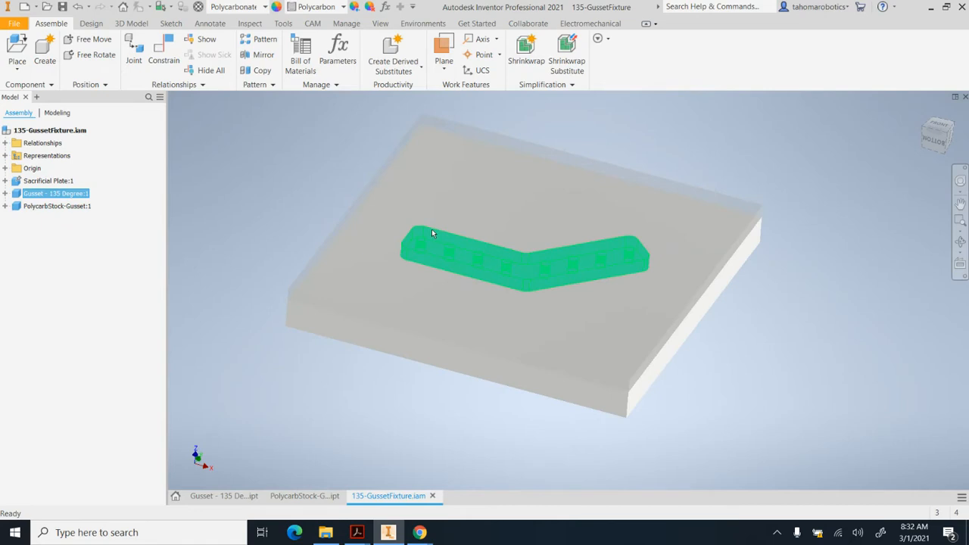
ctrl+click(378, 223)
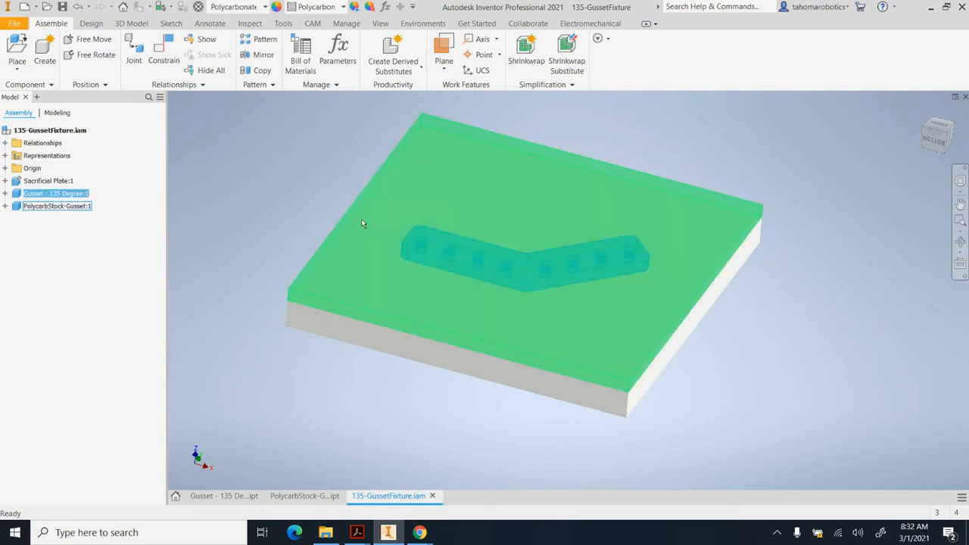
ctrl+click(347, 215)
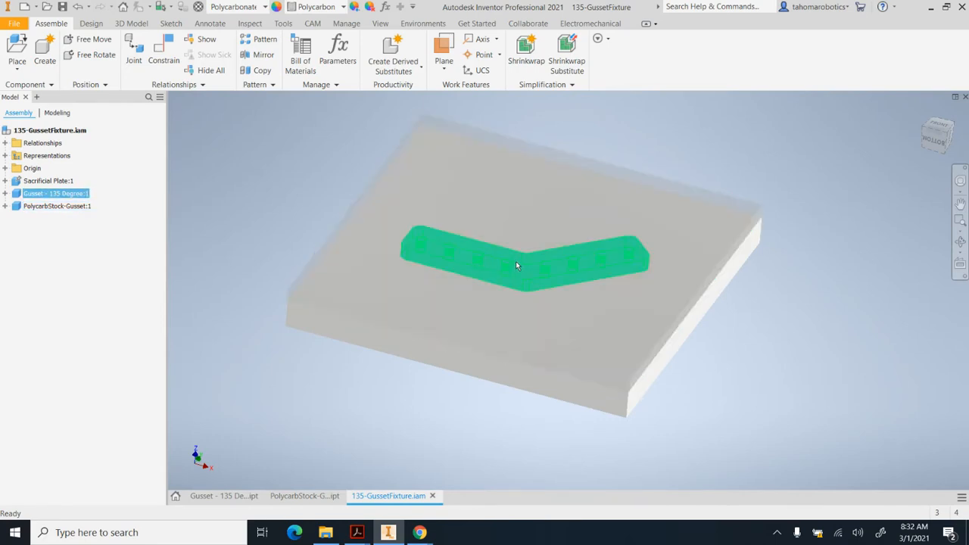
click(515, 264)
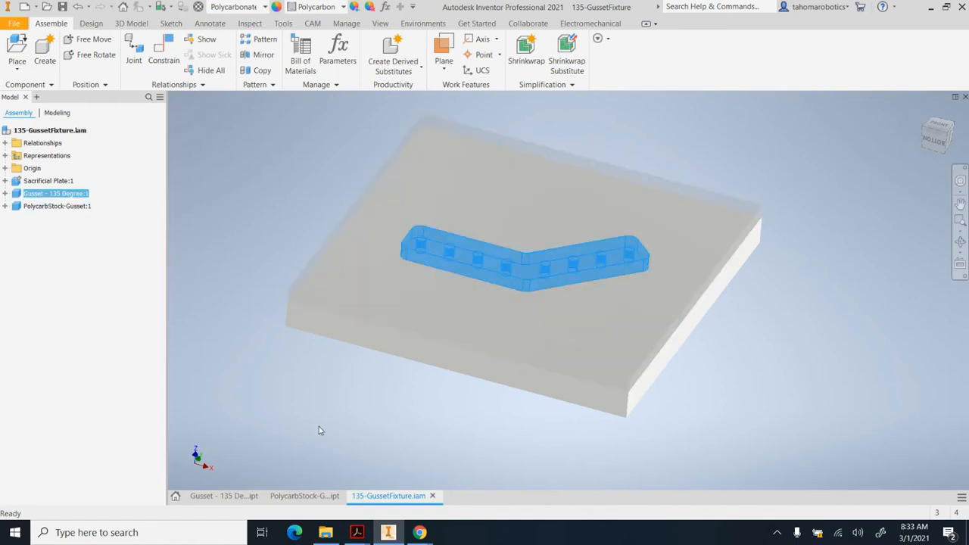
Step: Open the Gusset - 135 Degree part document and examine its shape and holes from several angles
click(228, 496)
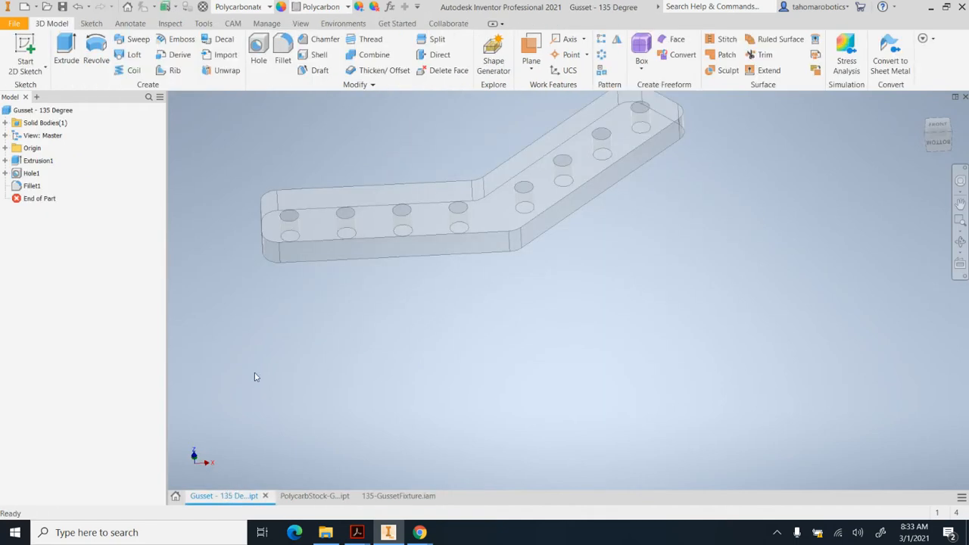
scroll(438, 174, down, 4)
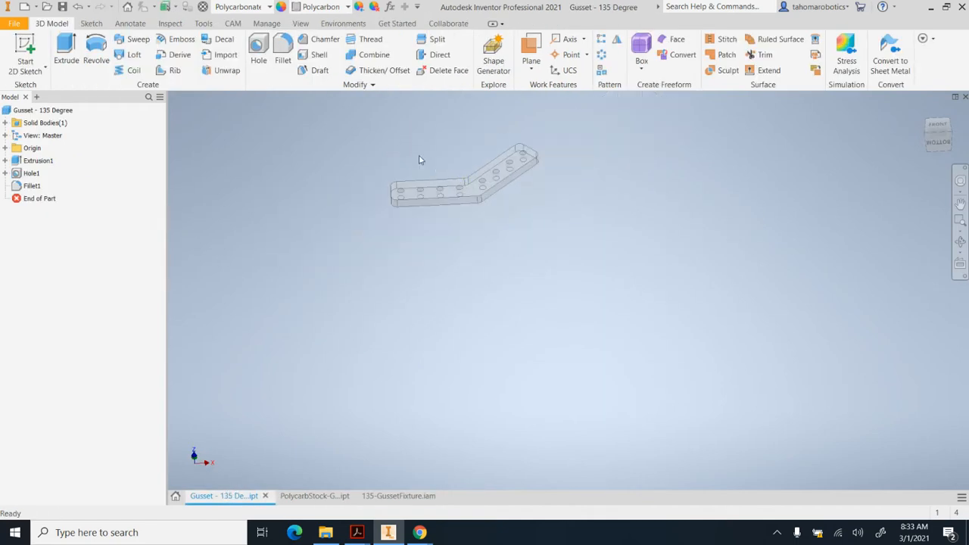
shift+middle_drag(550, 184, 598, 201)
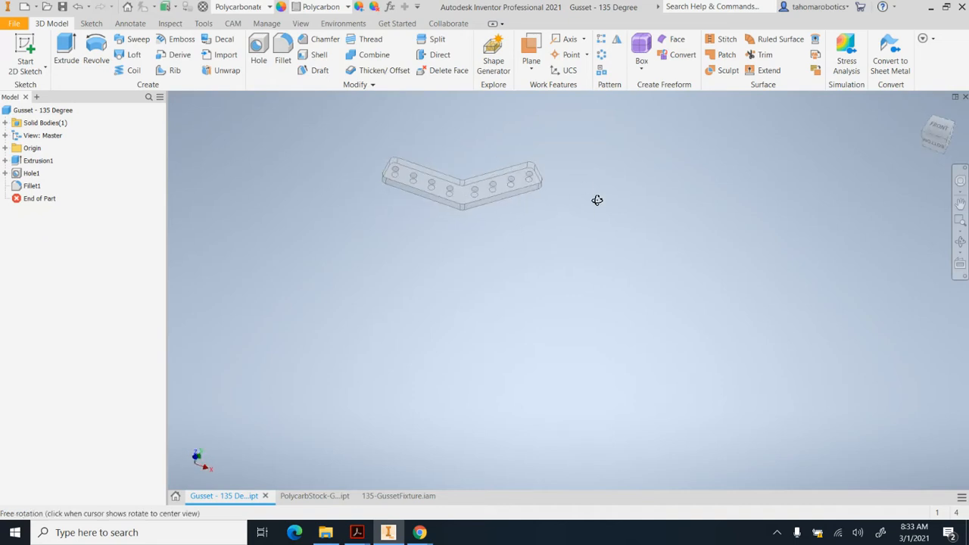
scroll(403, 134, up, 5)
mouse_move(426, 179)
shift+middle_down()
mouse_move(429, 155)
mouse_move(434, 196)
shift+middle_up()
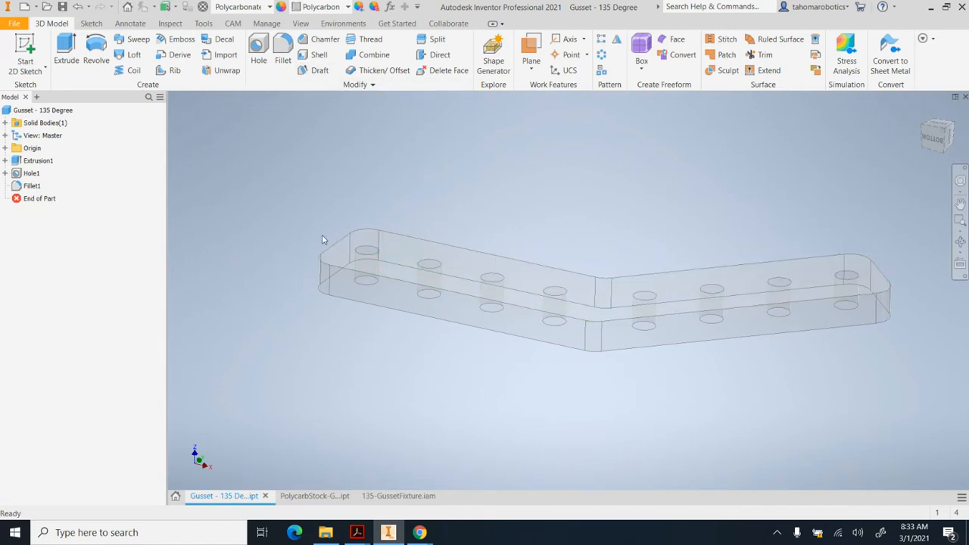
mouse_move(571, 279)
shift+middle_down()
mouse_move(566, 273)
mouse_move(561, 293)
shift+middle_up()
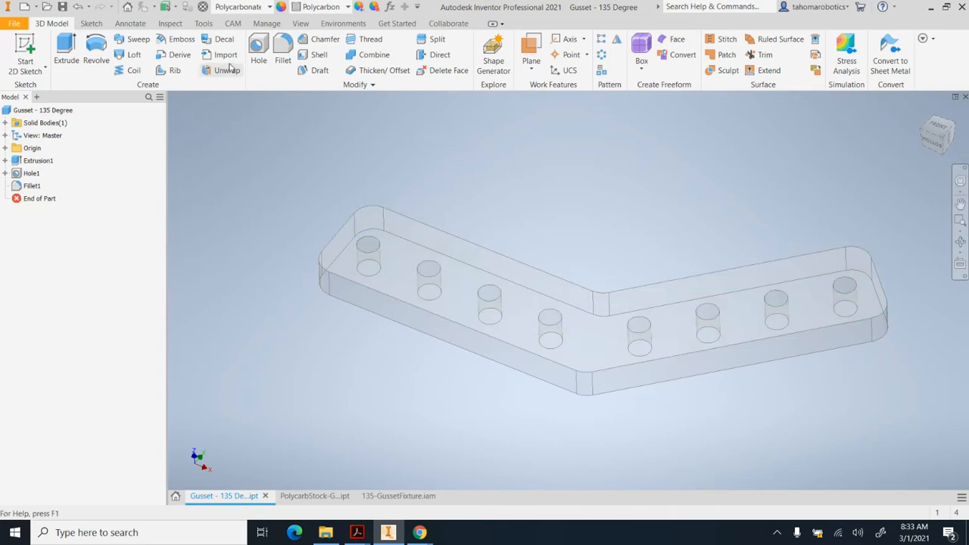
Step: Measure the diameter of the end hole on the gusset's shorter-edge side with the Measure tool
click(171, 24)
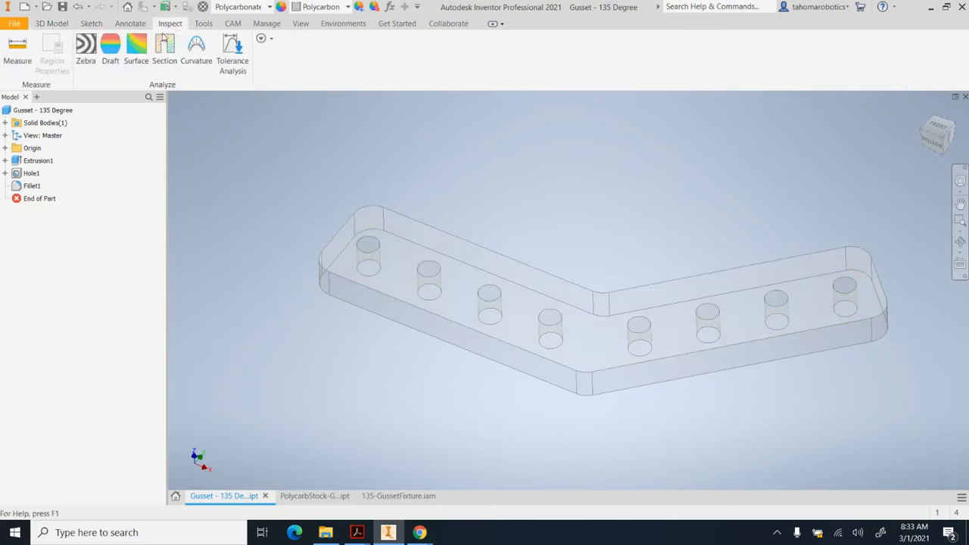
click(16, 50)
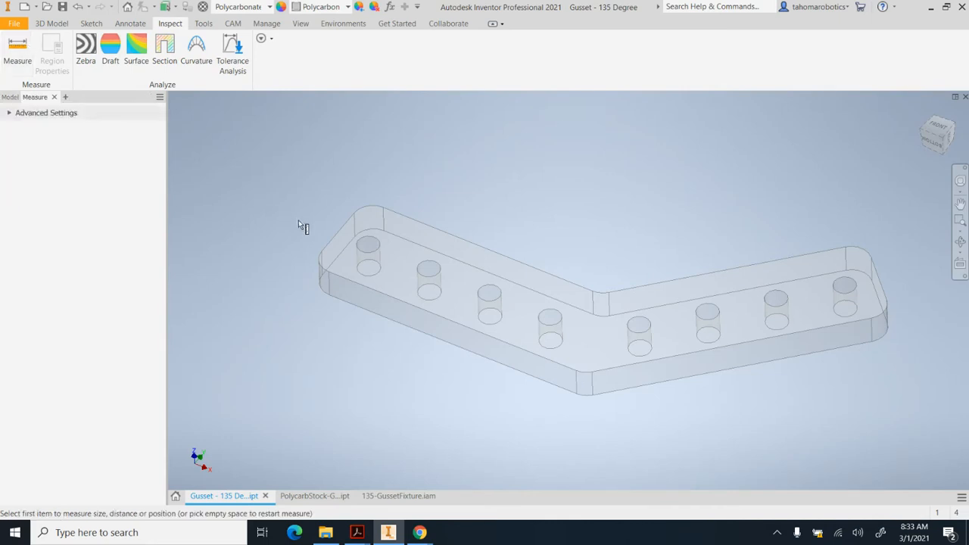
click(368, 243)
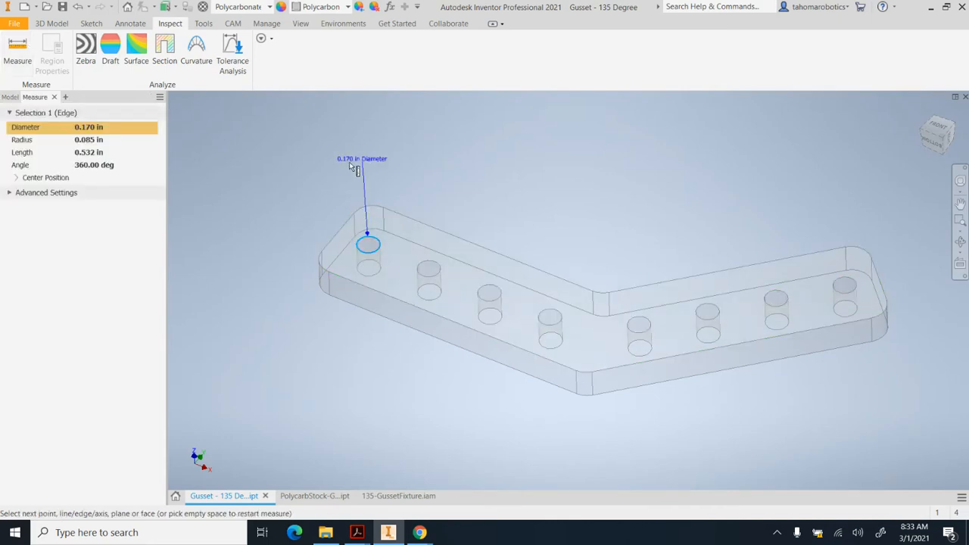
click(11, 96)
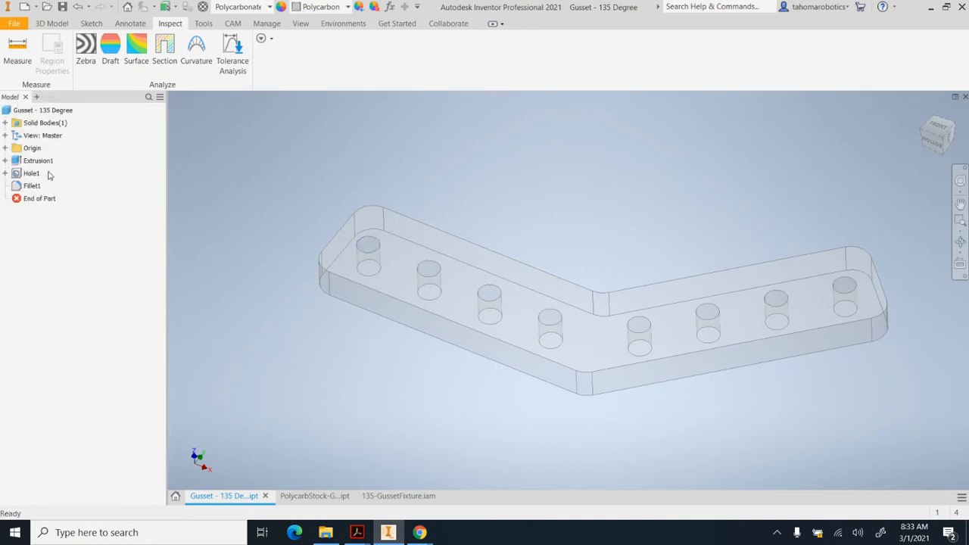
Step: Check the exact diameter defined in the Hole1 feature's properties and close them
click(17, 175)
double_click(17, 174)
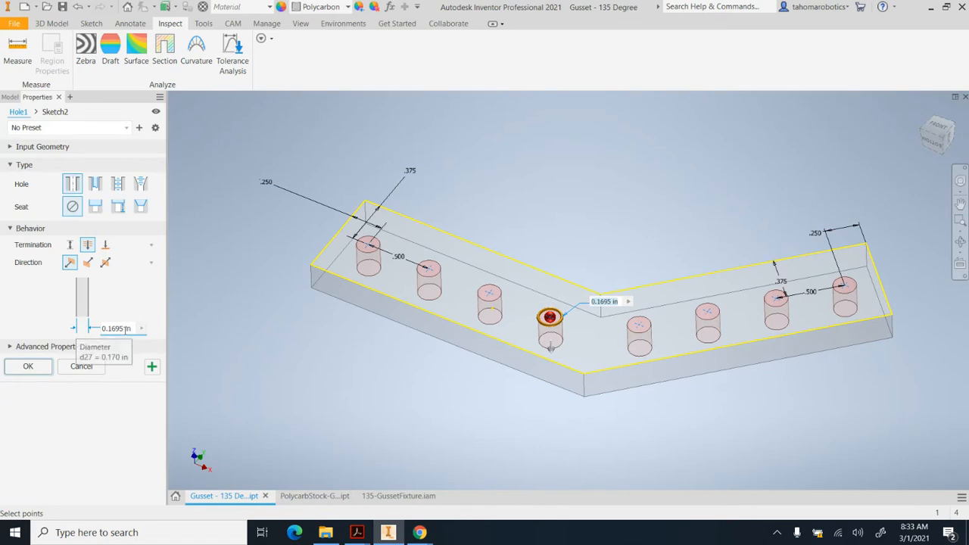
click(28, 367)
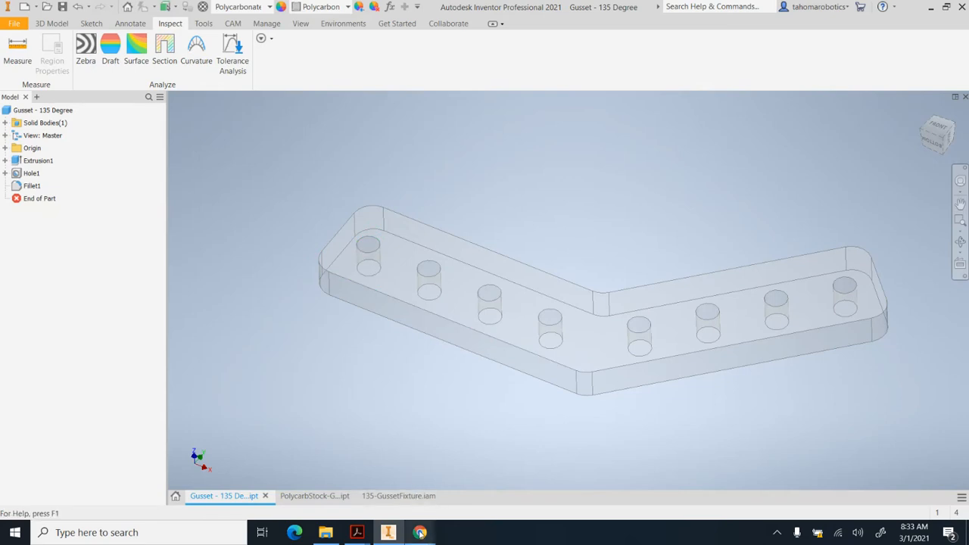
Step: Switch to Chrome, search the web for "drill and tap chart" and open the UW–Madison Physics Instrument Shop tap drill chart
mouse_move(421, 533)
click(350, 477)
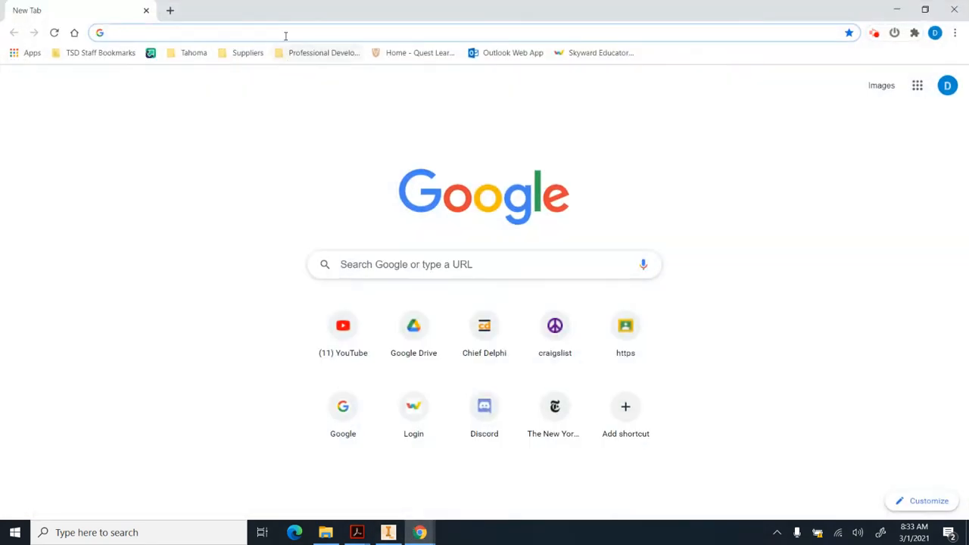
click(283, 35)
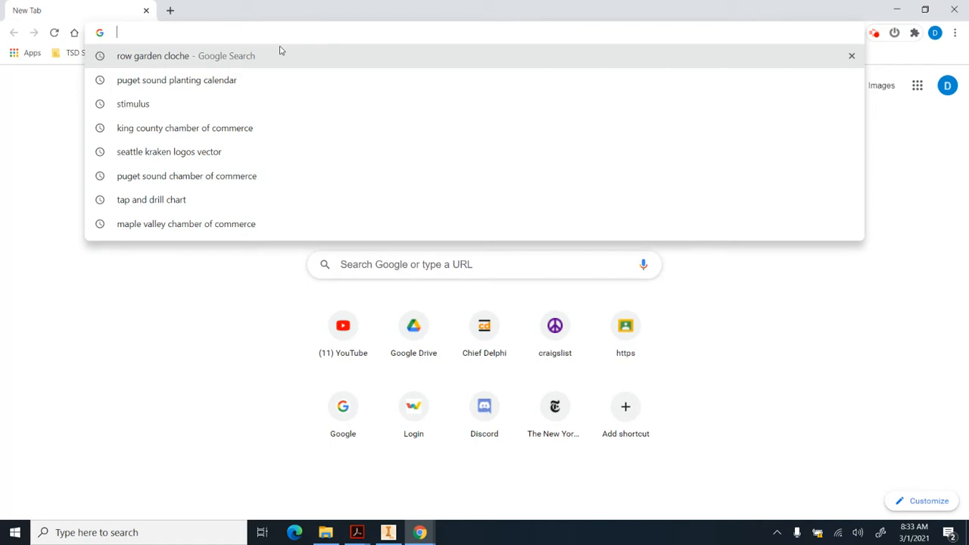
text(drill an)
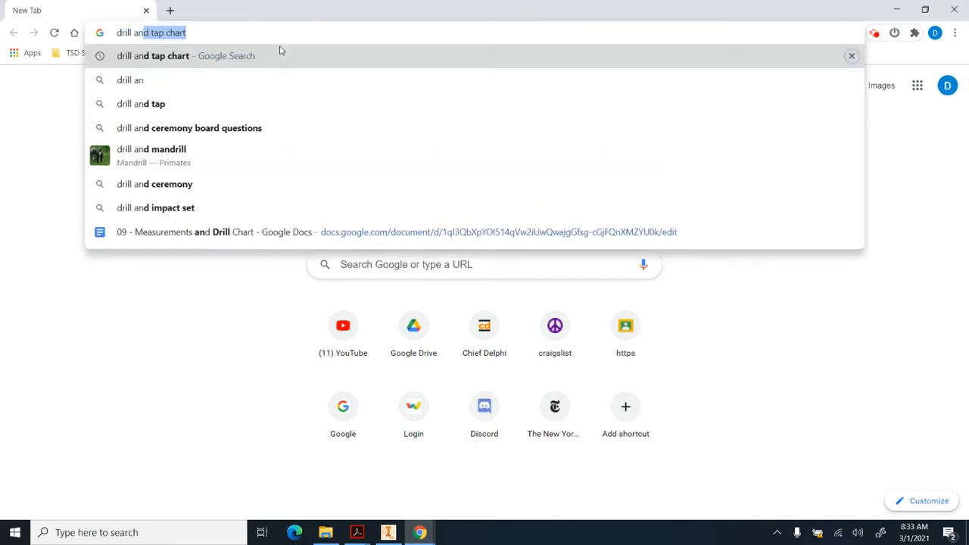
click(185, 56)
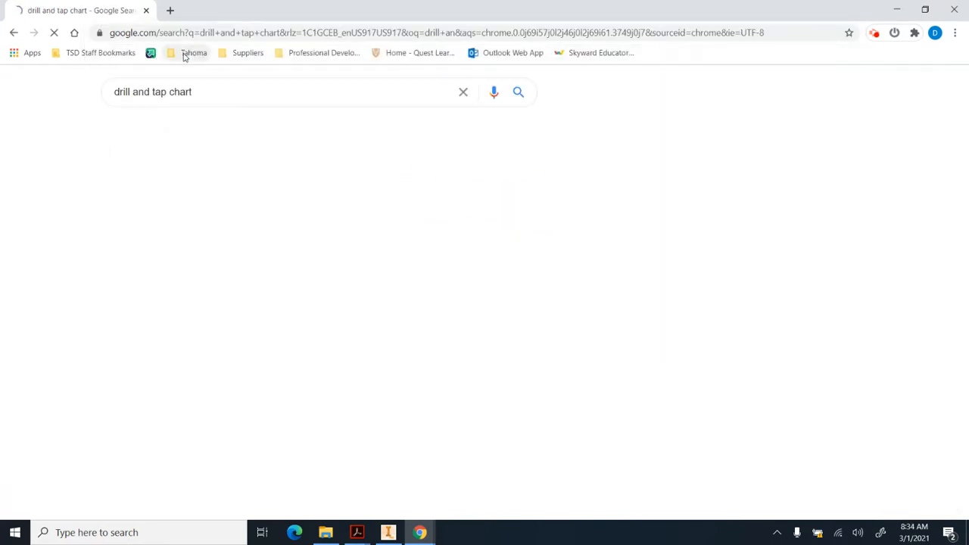
click(250, 272)
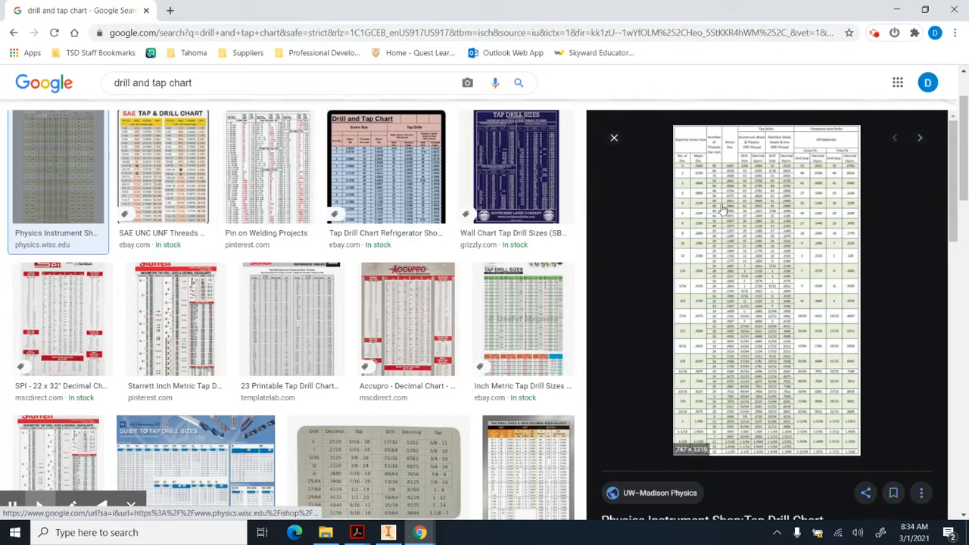
click(721, 210)
Step: Look up the close-fit clearance drill size for a No. 8 machine screw in the tap drill chart
scroll(628, 219, down, 1)
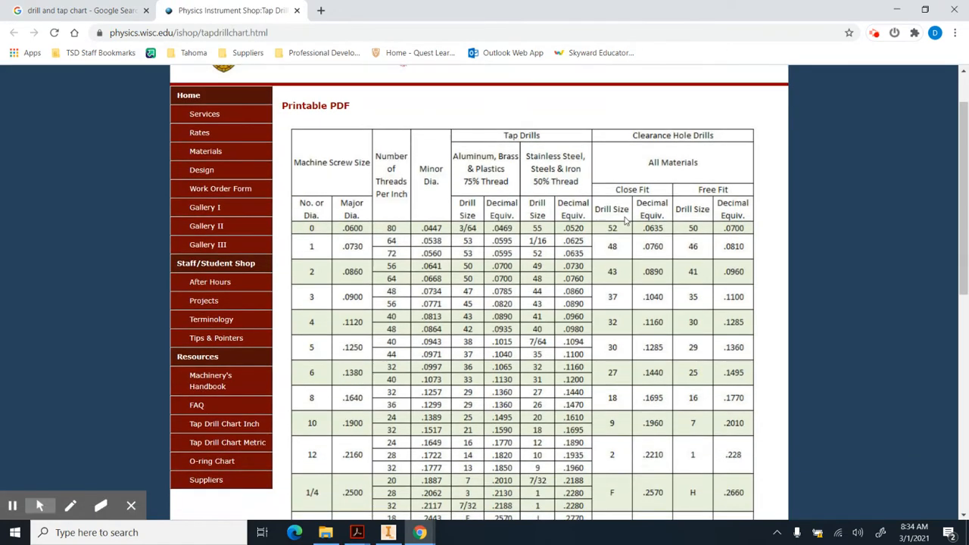
scroll(640, 216, down, 2)
click(649, 274)
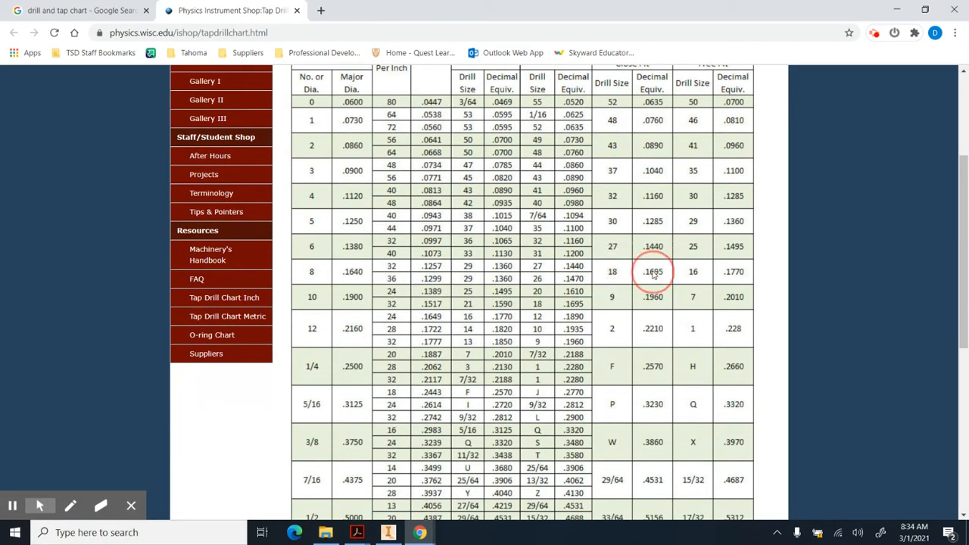
scroll(654, 190, up, 1)
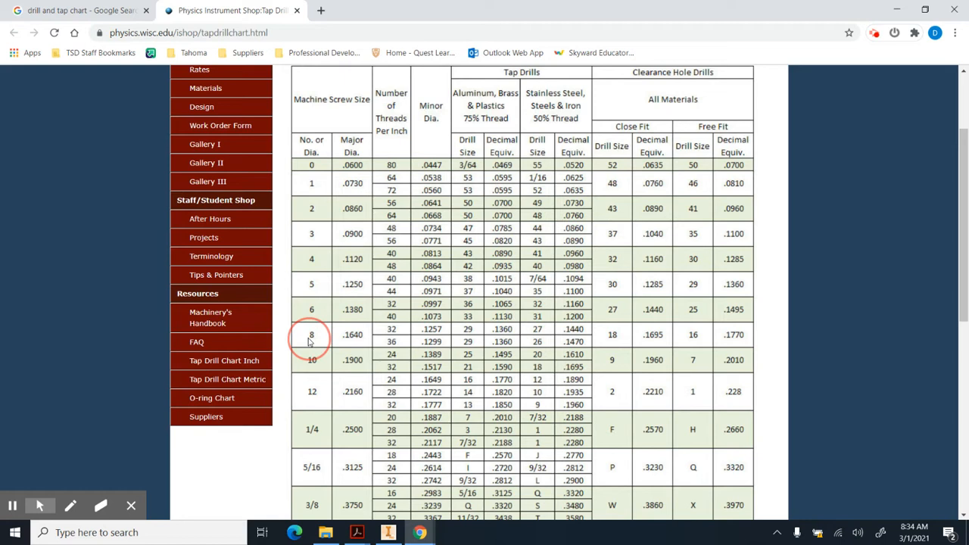
click(35, 115)
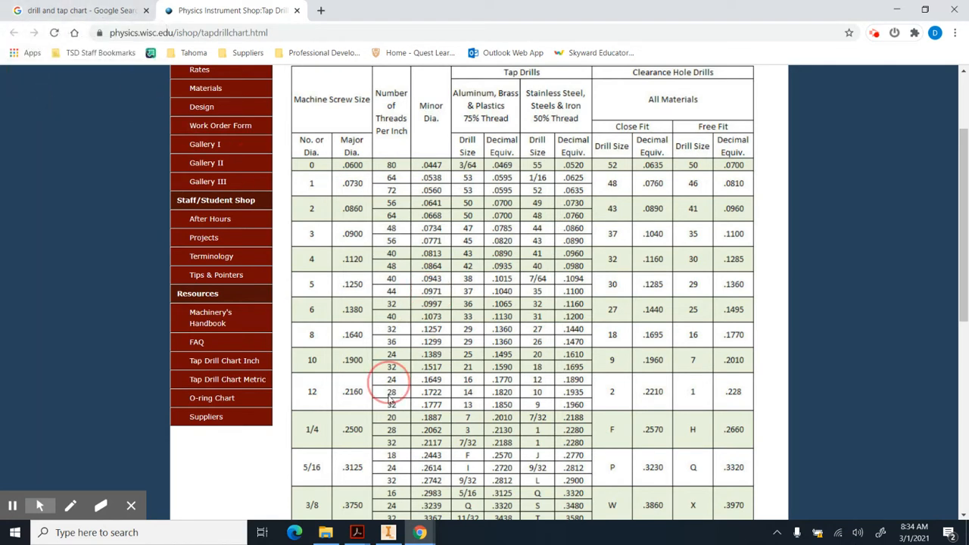
Step: Switch back to Inventor and start a new CAM milling setup for the 135-degree gusset
click(388, 532)
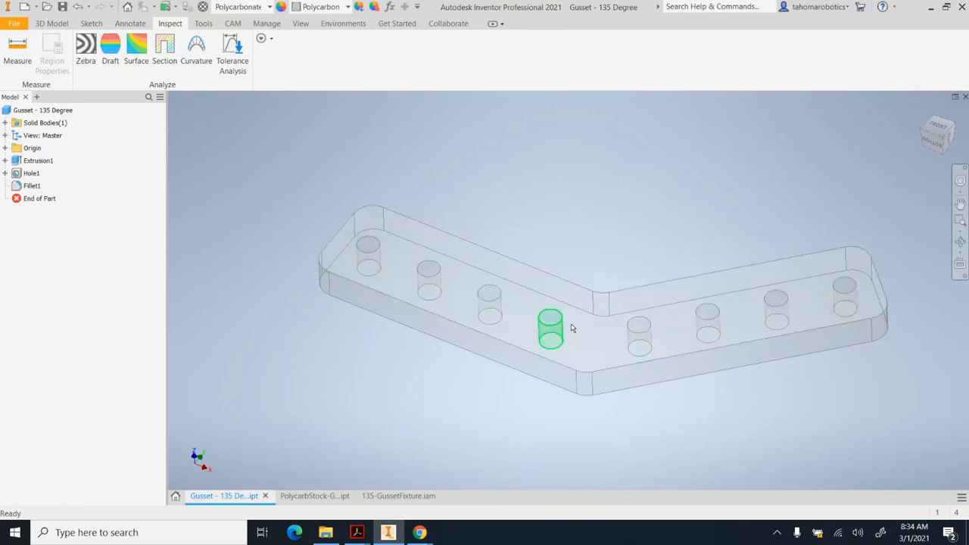
shift+middle_drag(465, 264, 456, 242)
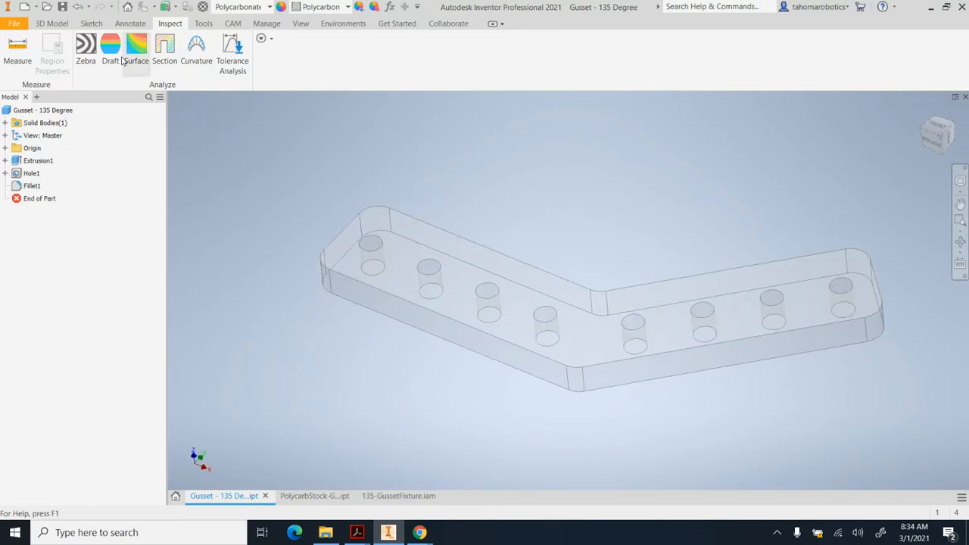
click(232, 23)
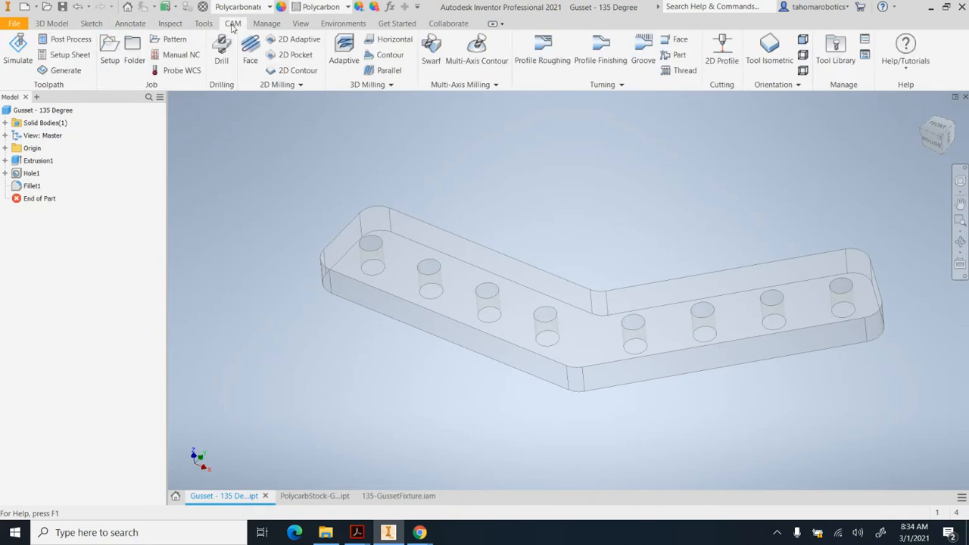
click(107, 55)
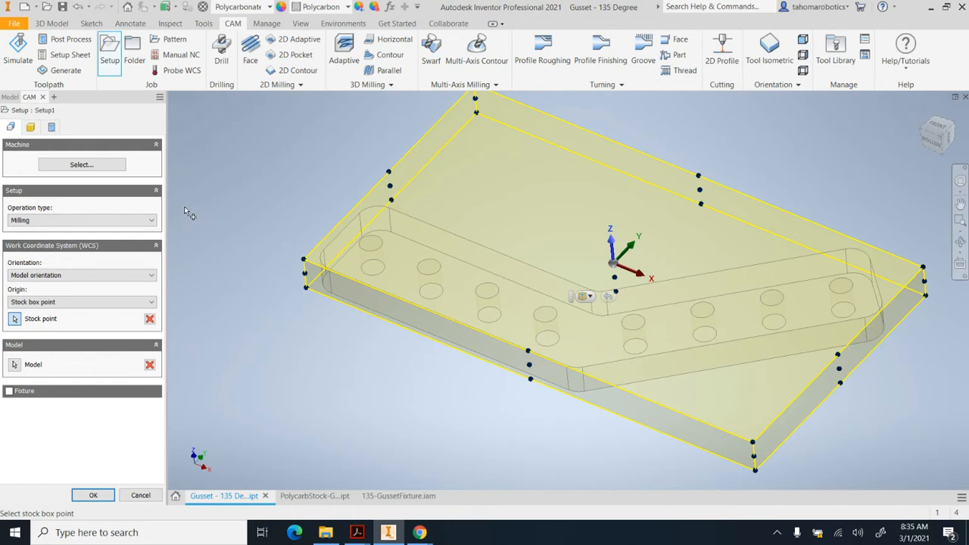
Step: Define the setup's stock as a relative size box with a 1 in side offset and a 0 in top offset
click(31, 127)
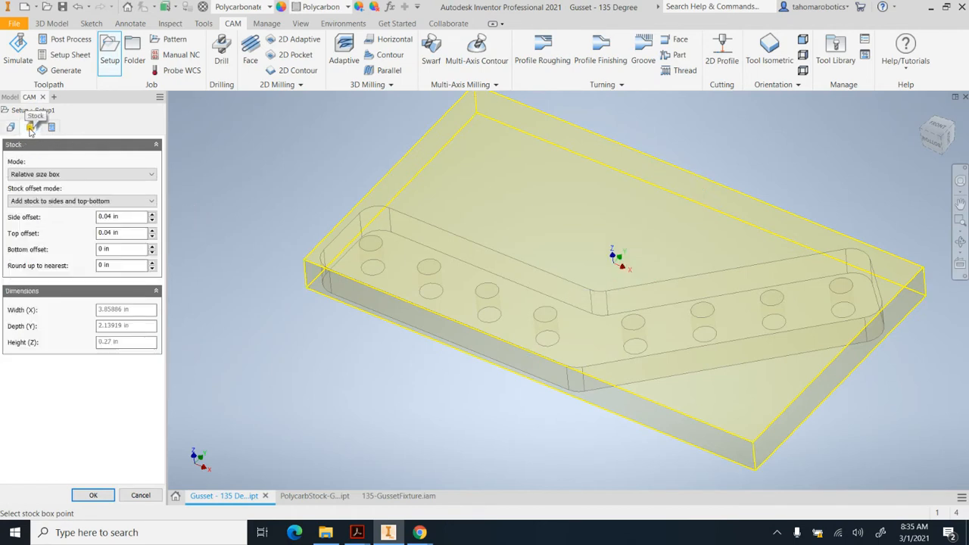
click(51, 174)
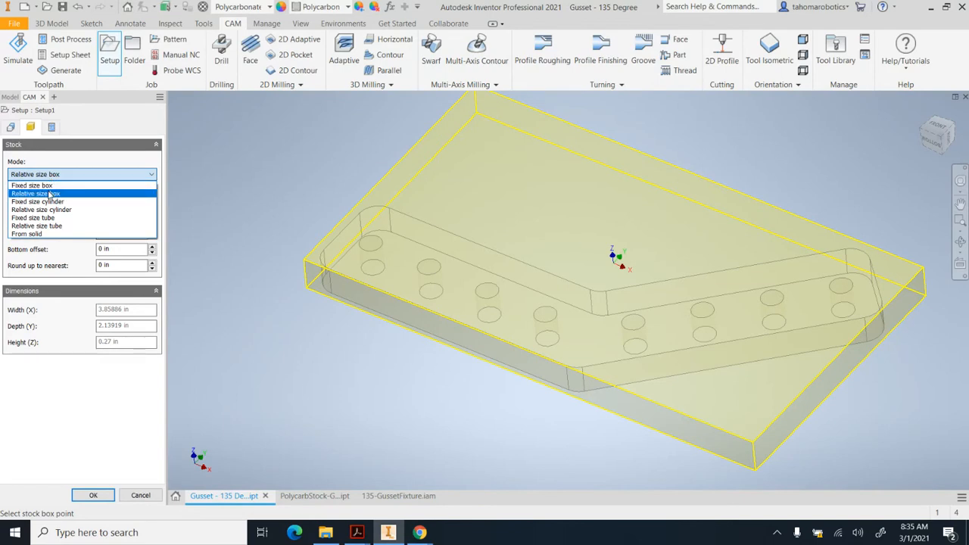
click(51, 194)
drag(130, 219, 73, 238)
text(1)
text(0)
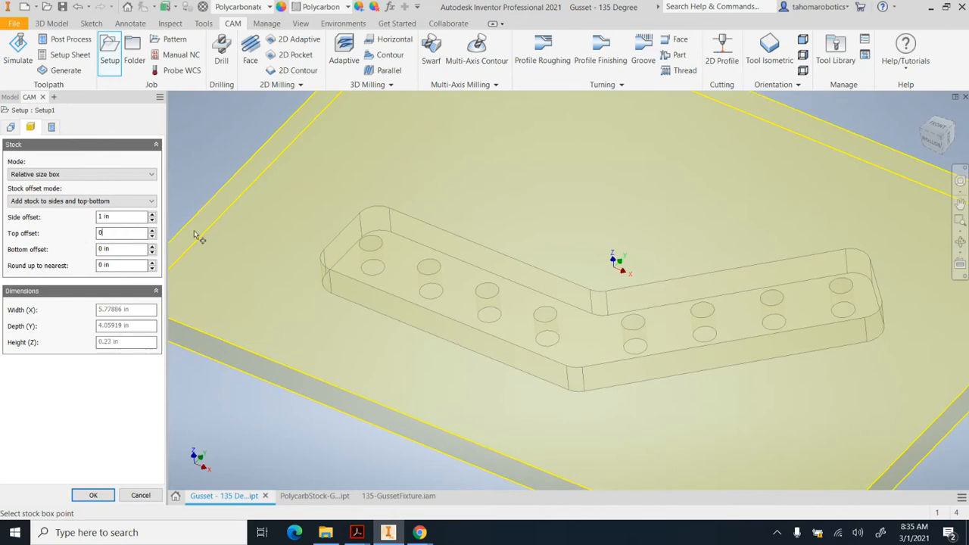
shift+middle_drag(515, 196, 534, 171)
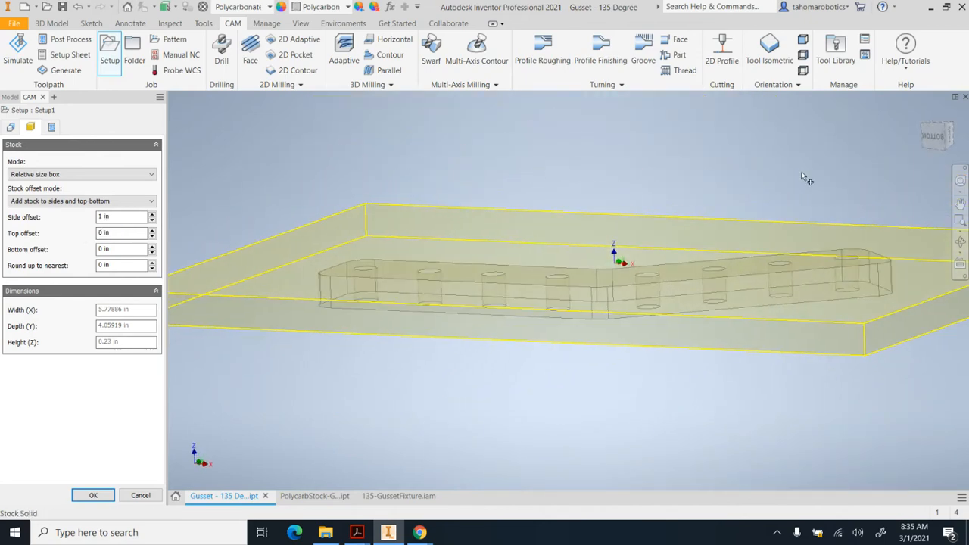
click(926, 143)
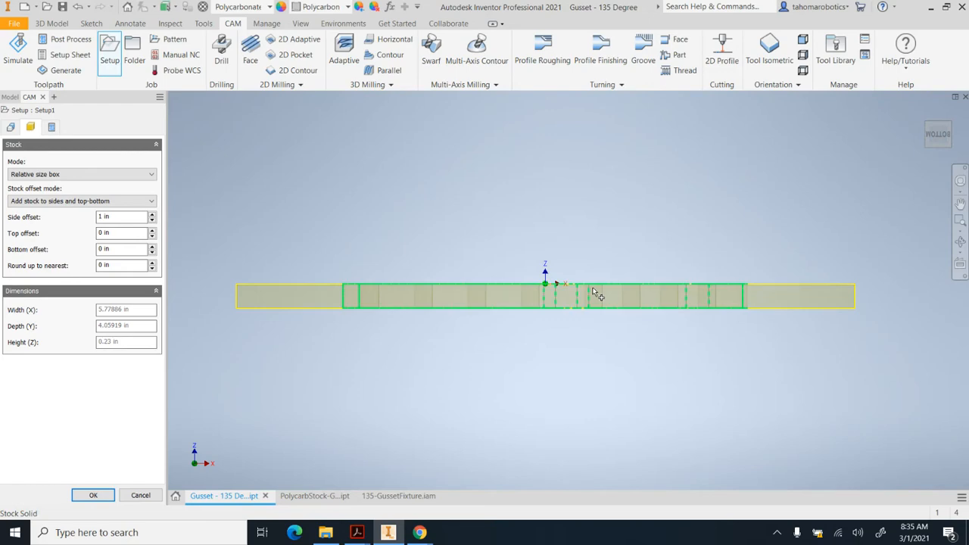
shift+middle_drag(589, 237, 575, 265)
scroll(573, 261, up, 4)
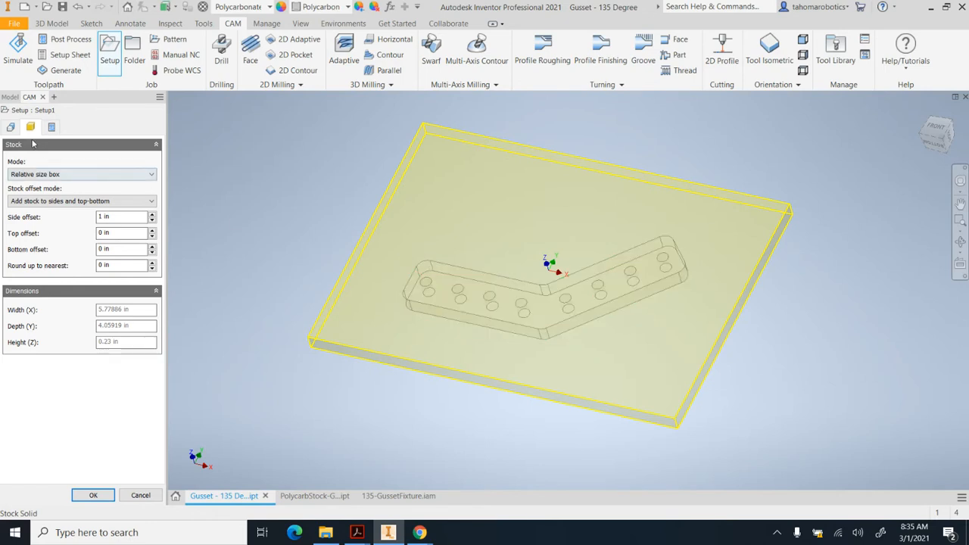
Step: Set the WCS origin to a model box point at the top front-left corner of the gusset's bounding box
click(11, 126)
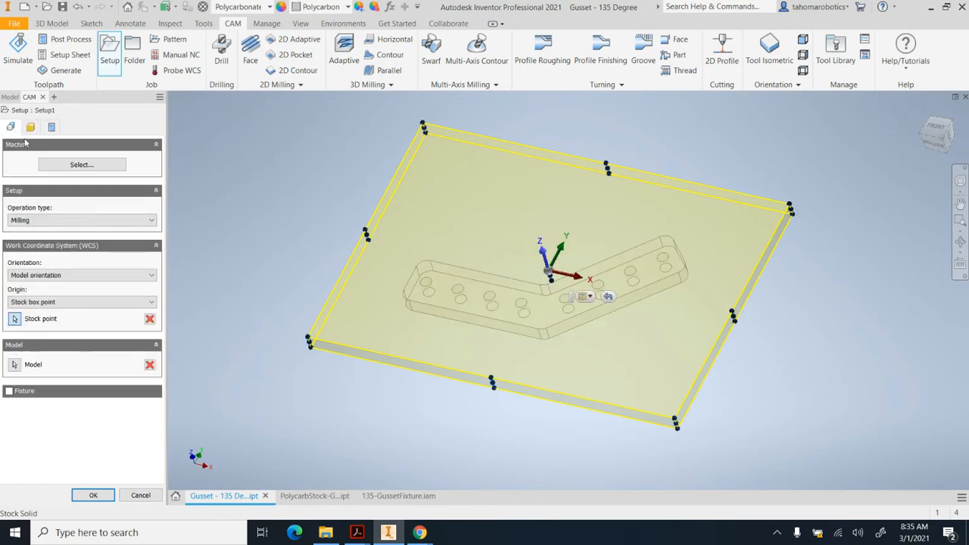
click(58, 303)
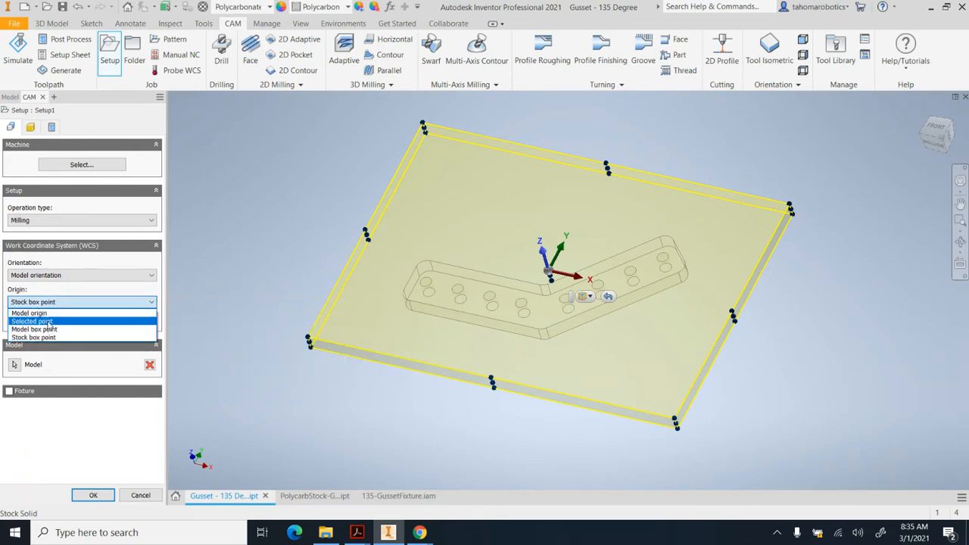
click(46, 330)
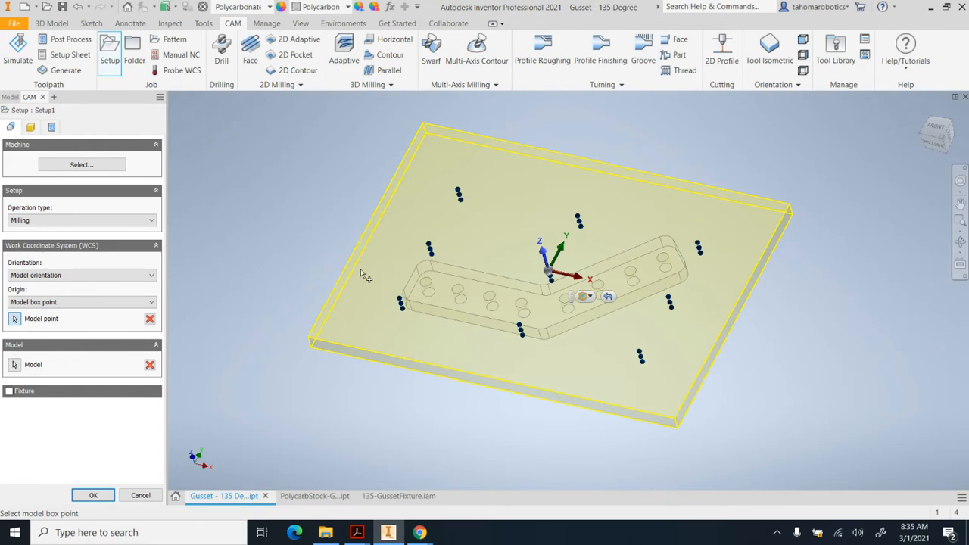
click(399, 301)
shift+middle_drag(458, 294, 482, 277)
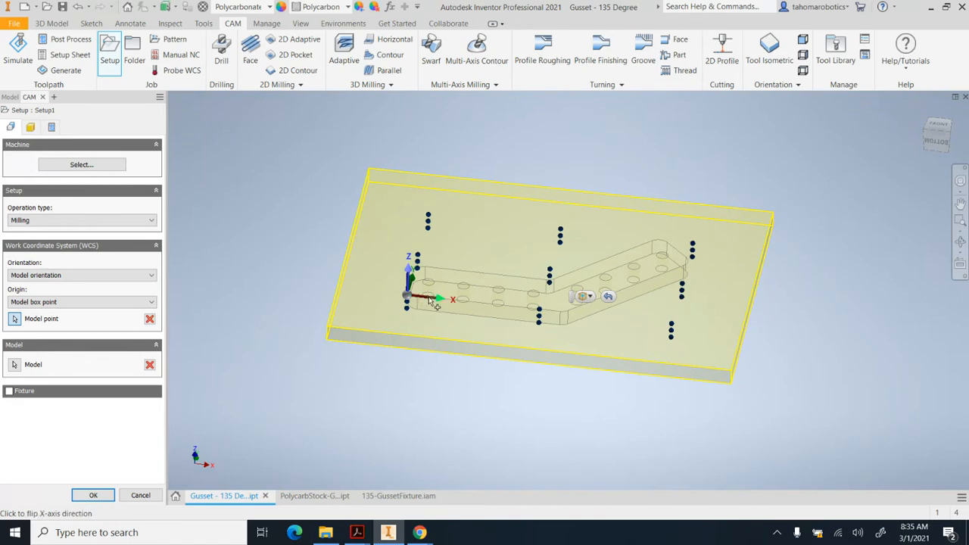
scroll(432, 301, up, 3)
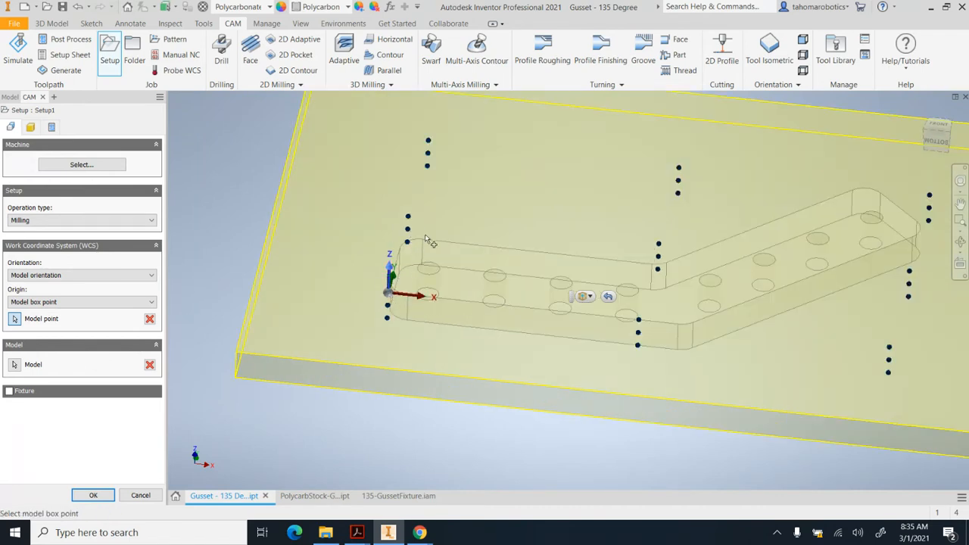
click(937, 125)
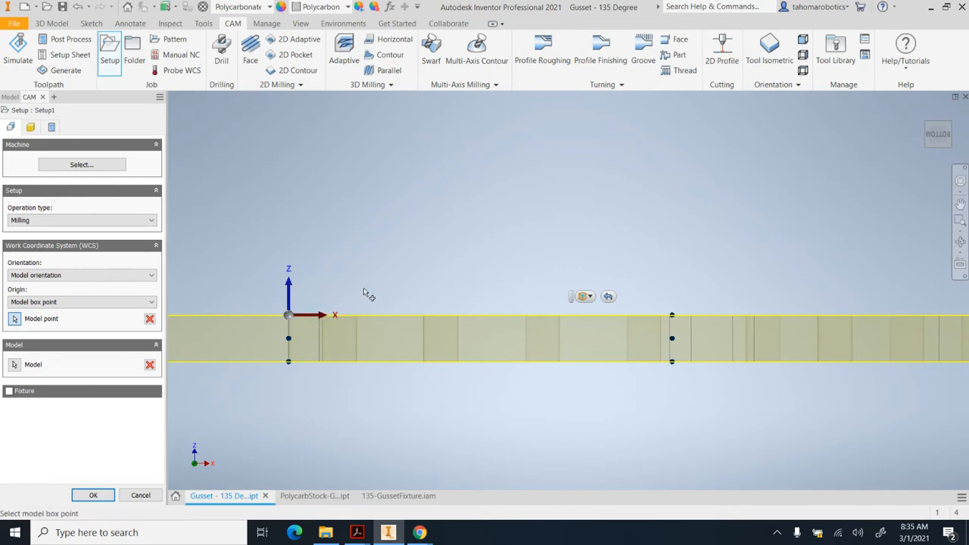
shift+middle_drag(317, 318, 361, 306)
shift+middle_drag(349, 344, 297, 370)
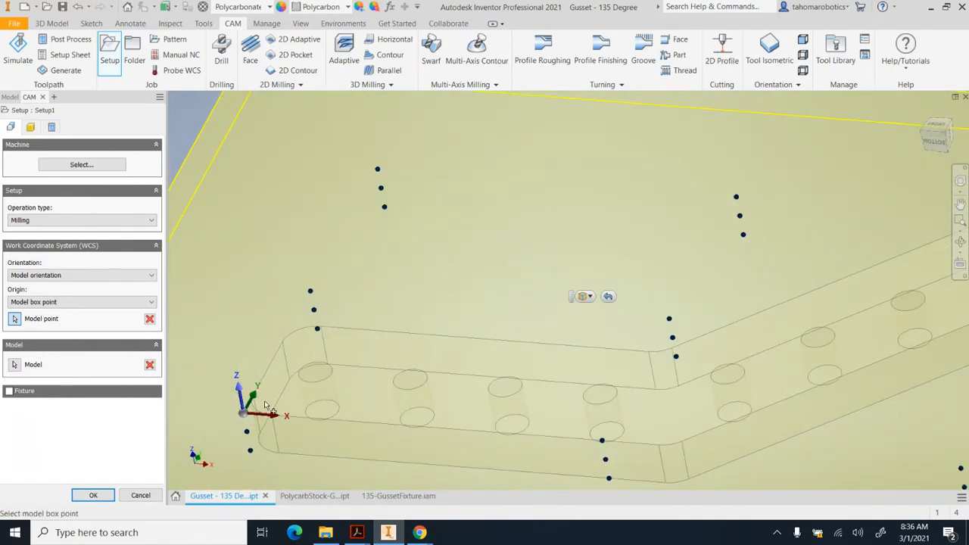
scroll(326, 333, down, 3)
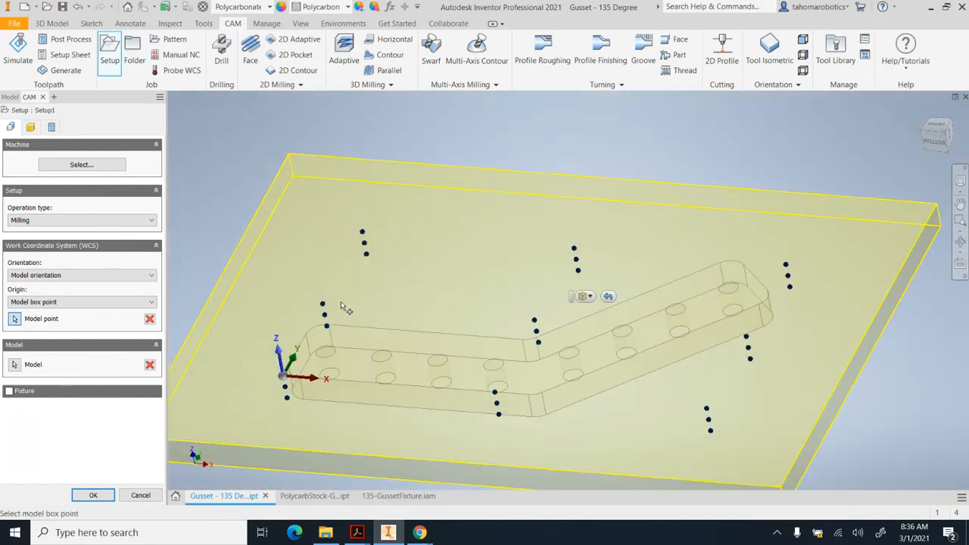
click(323, 305)
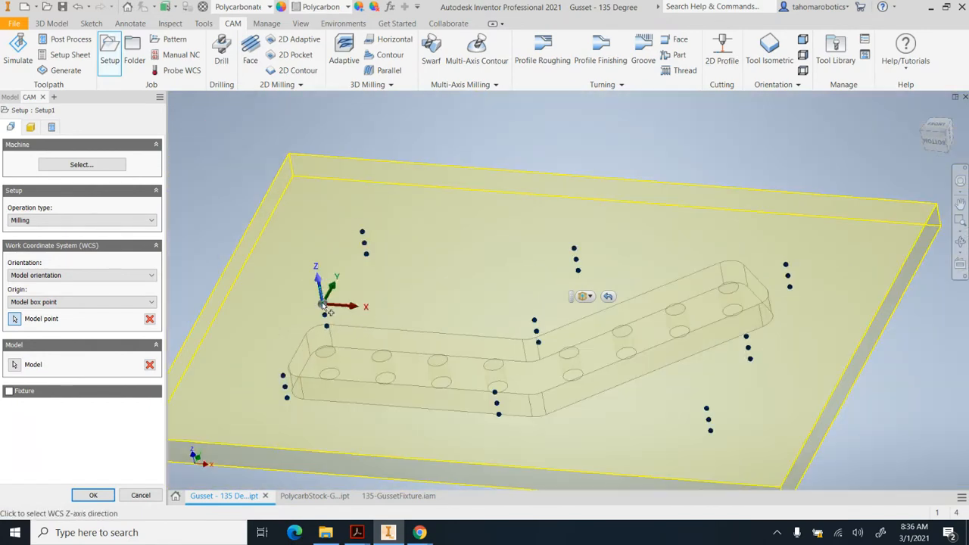
click(284, 378)
click(282, 376)
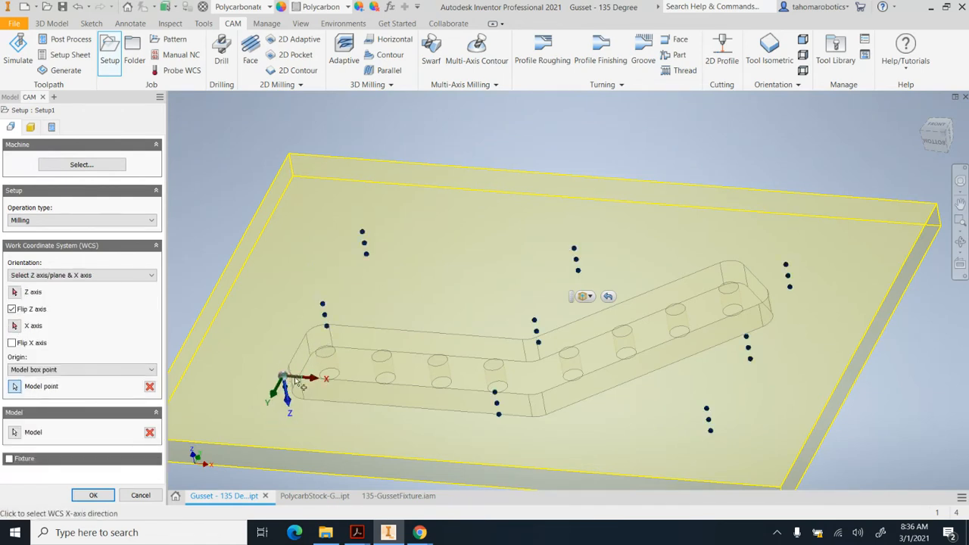
scroll(222, 346, up, 3)
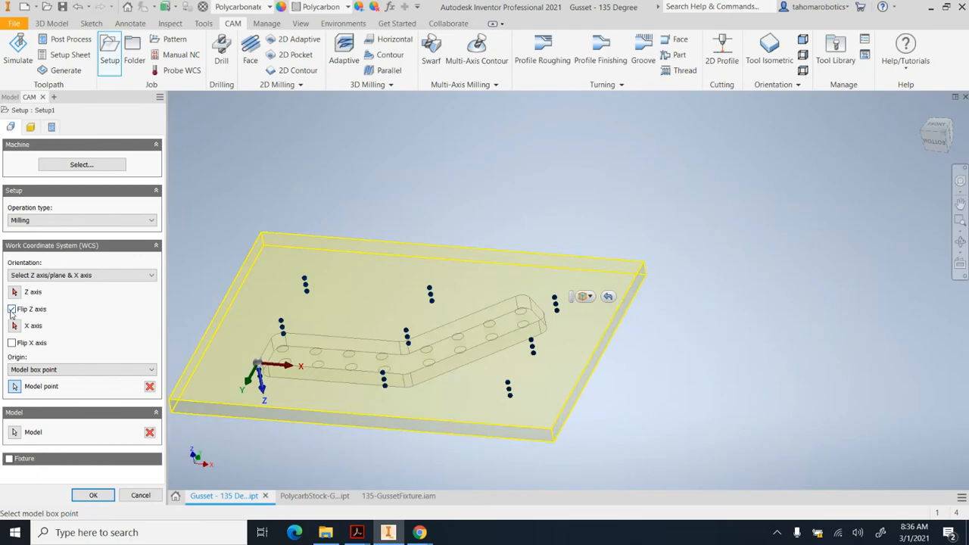
click(12, 309)
scroll(295, 344, down, 3)
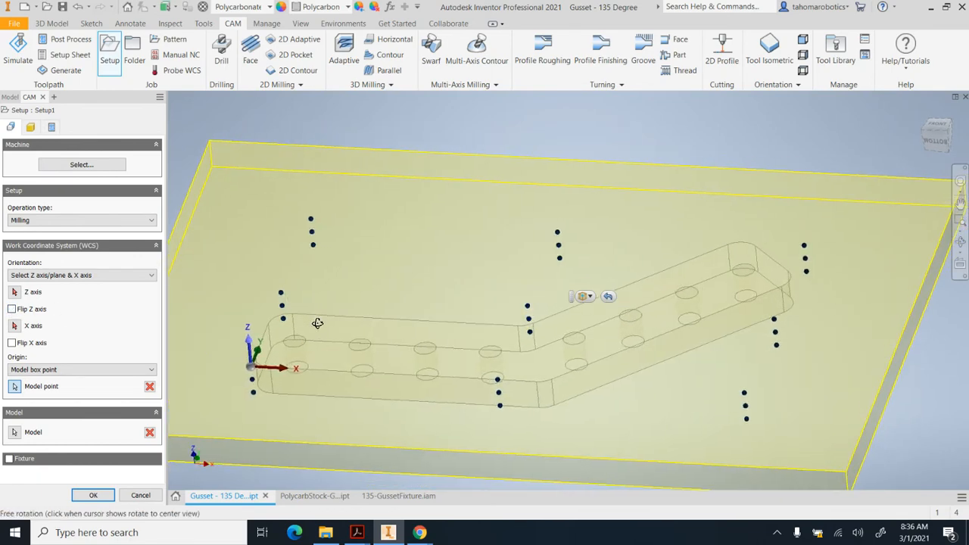
scroll(317, 323, down, 2)
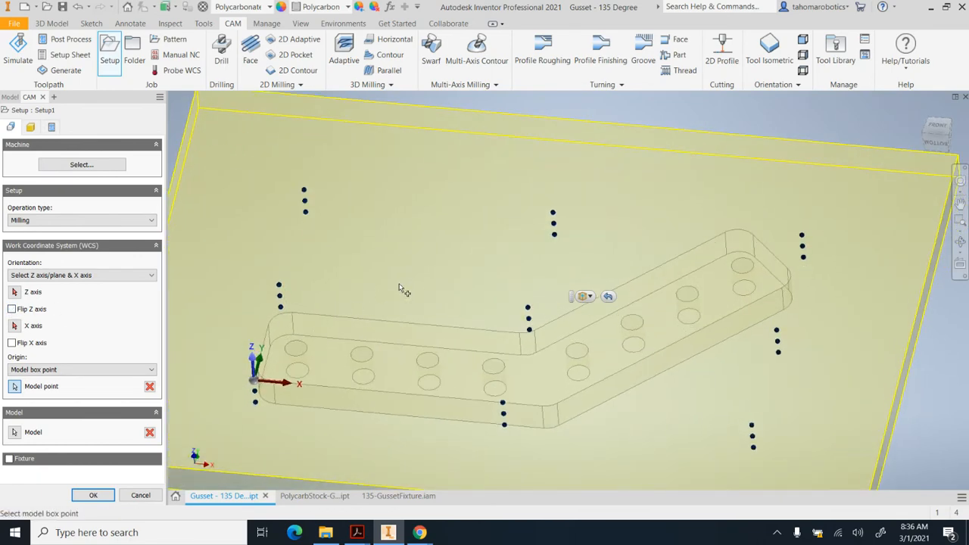
Step: Check the work coordinate system's position and axes from the front, and accept the milling setup
scroll(405, 288, up, 3)
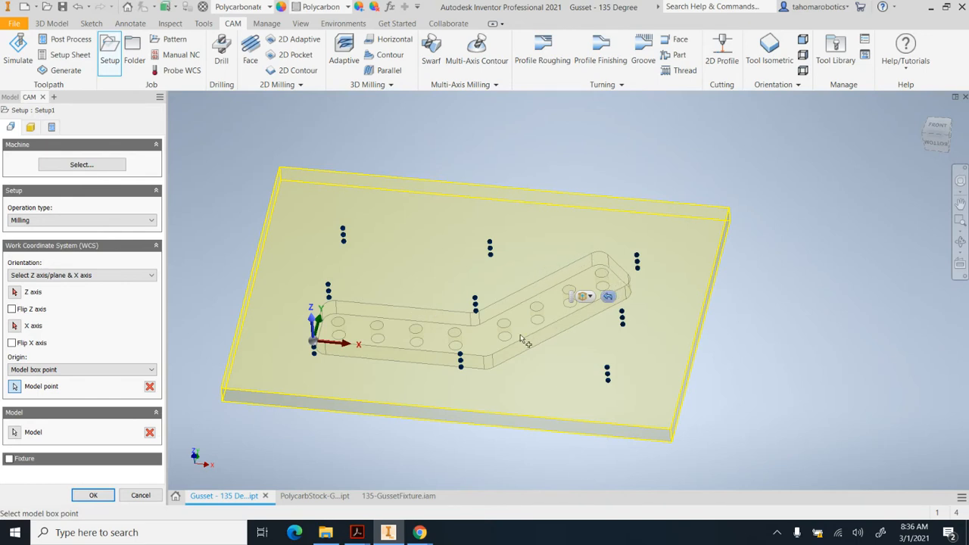
click(937, 127)
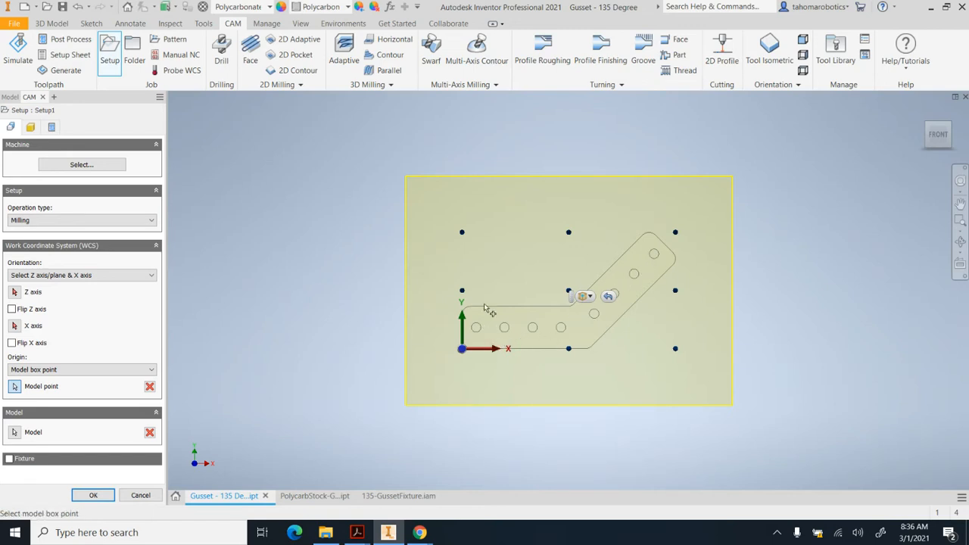
shift+middle_drag(438, 329, 402, 312)
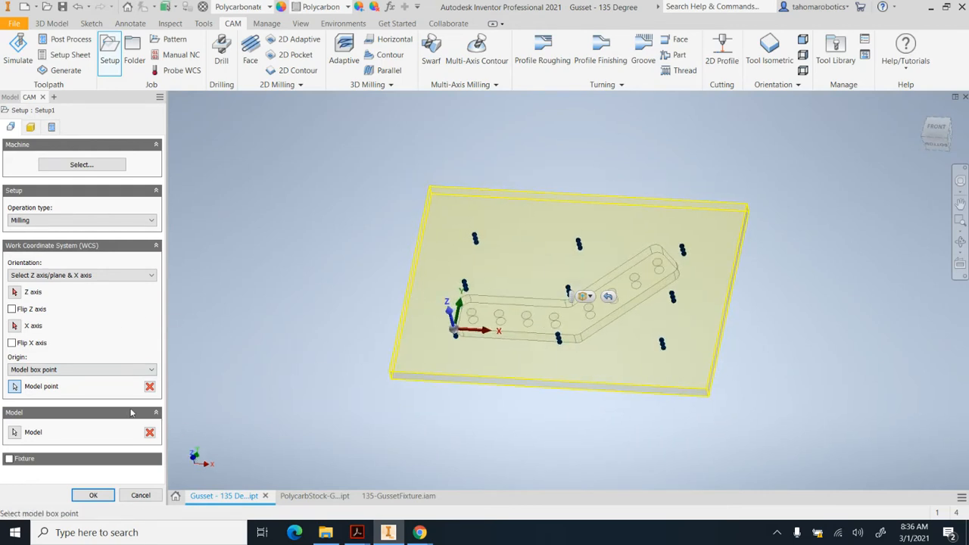
click(93, 495)
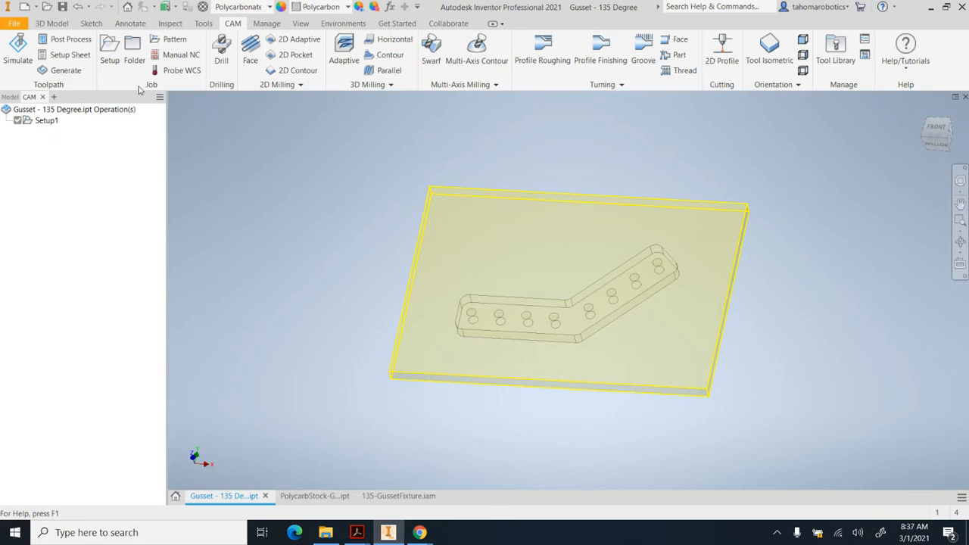
Step: Create a drilling operation using tool #10, the Ø0.1695" 135° drill from the HAAS TM1P tools library
click(221, 50)
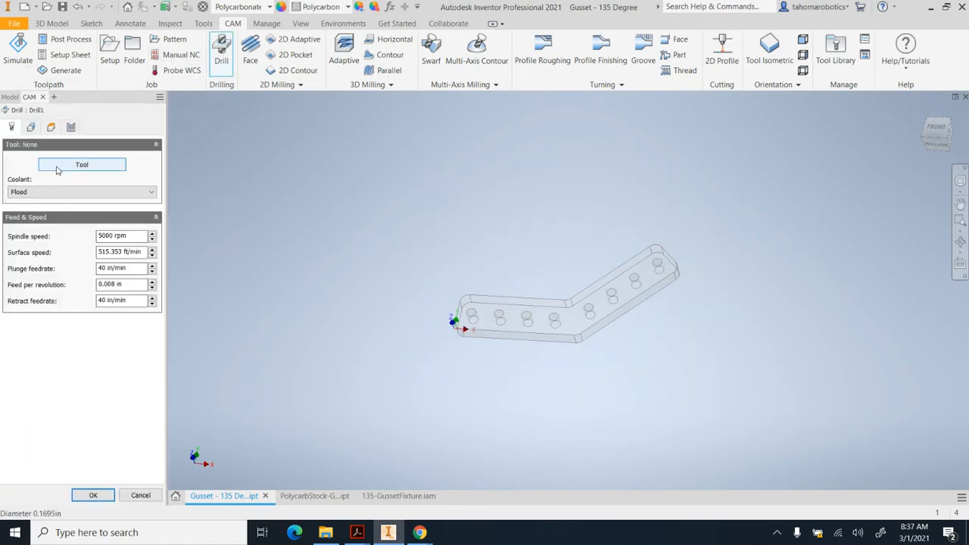
scroll(500, 320, down, 3)
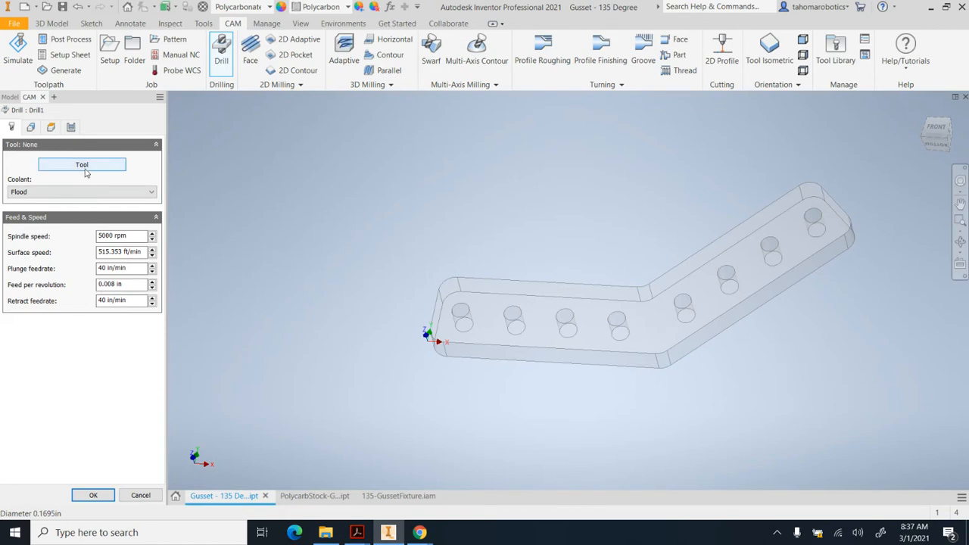
click(120, 165)
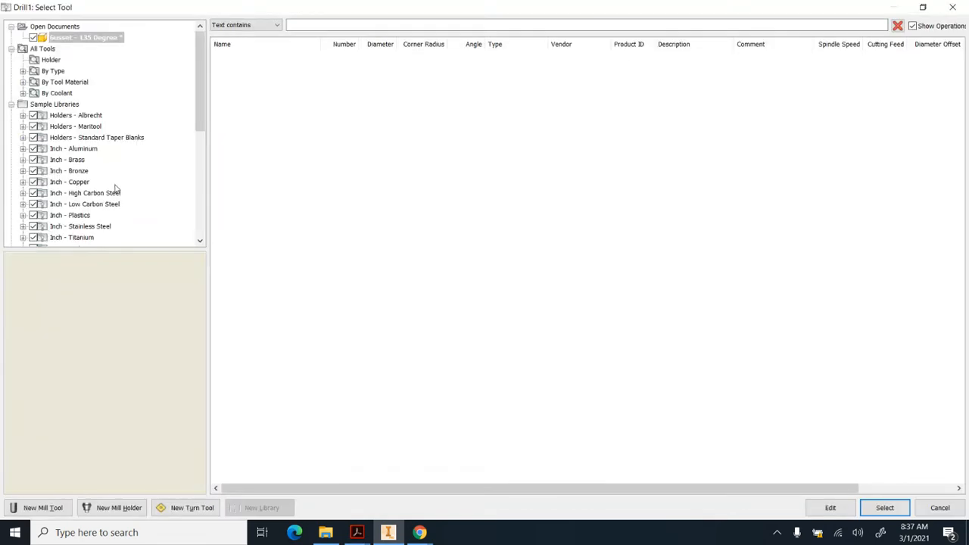
drag(199, 119, 199, 230)
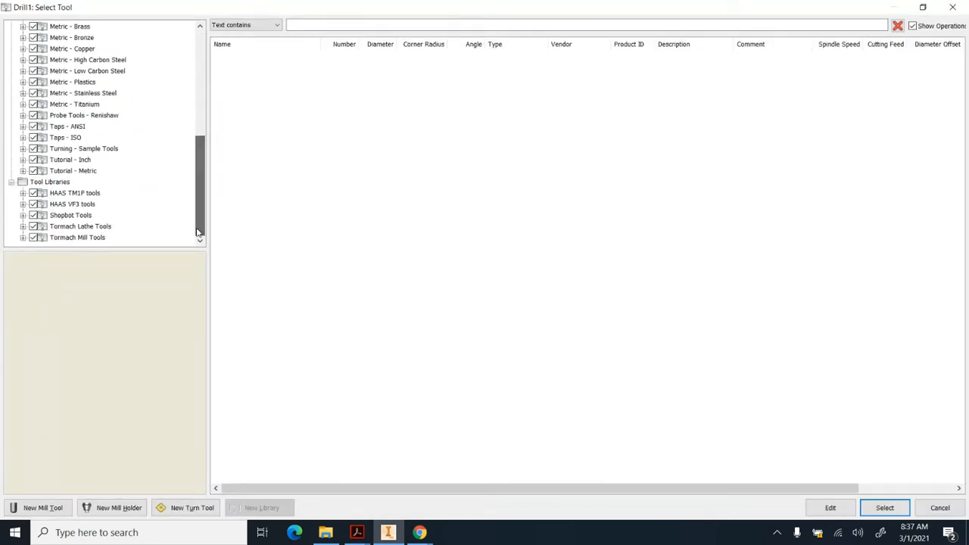
click(86, 195)
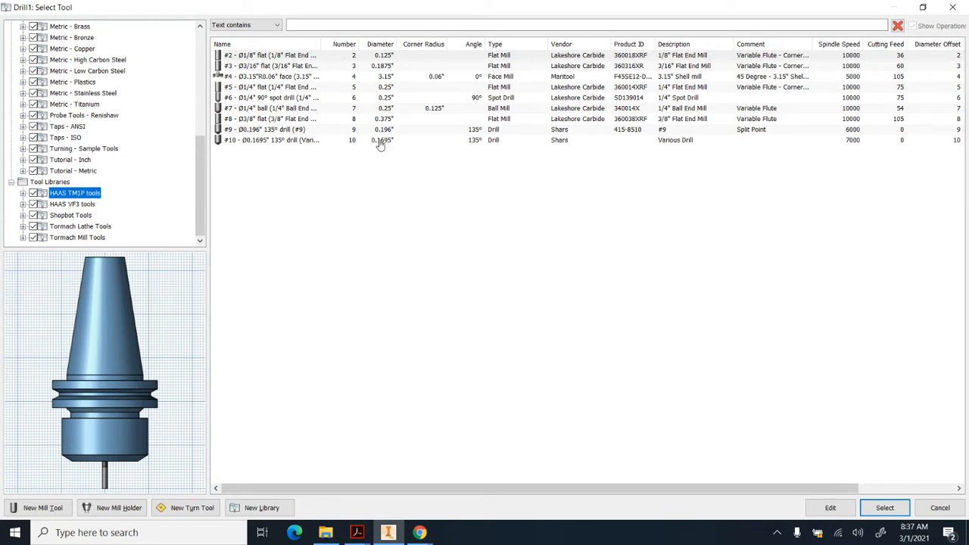
click(317, 144)
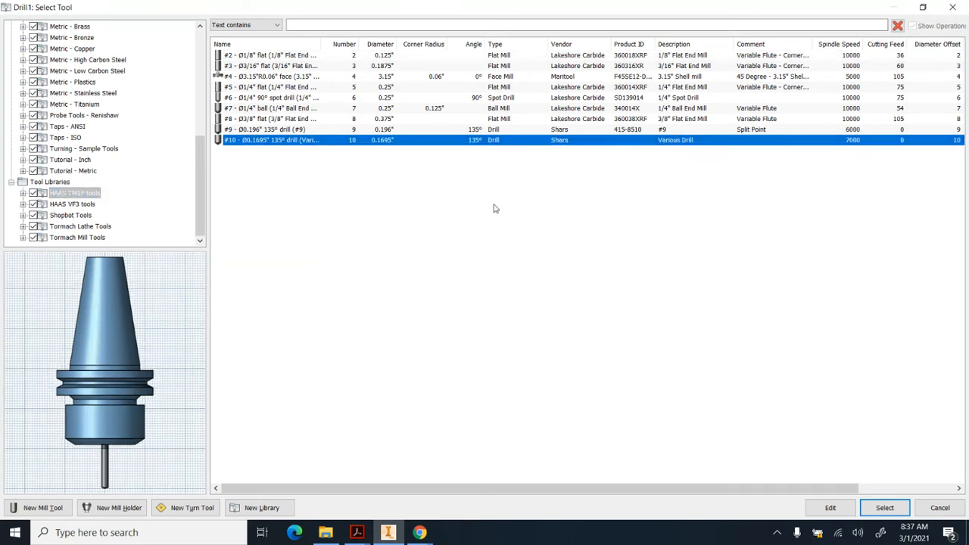
click(884, 507)
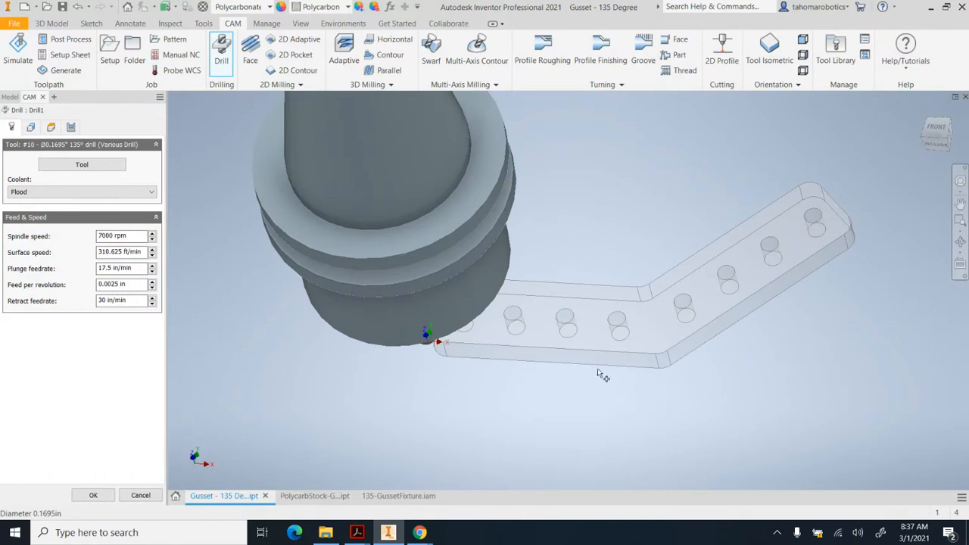
Step: Select two of the gusset's hole walls as drilling faces and include every hole of the same diameter
click(31, 128)
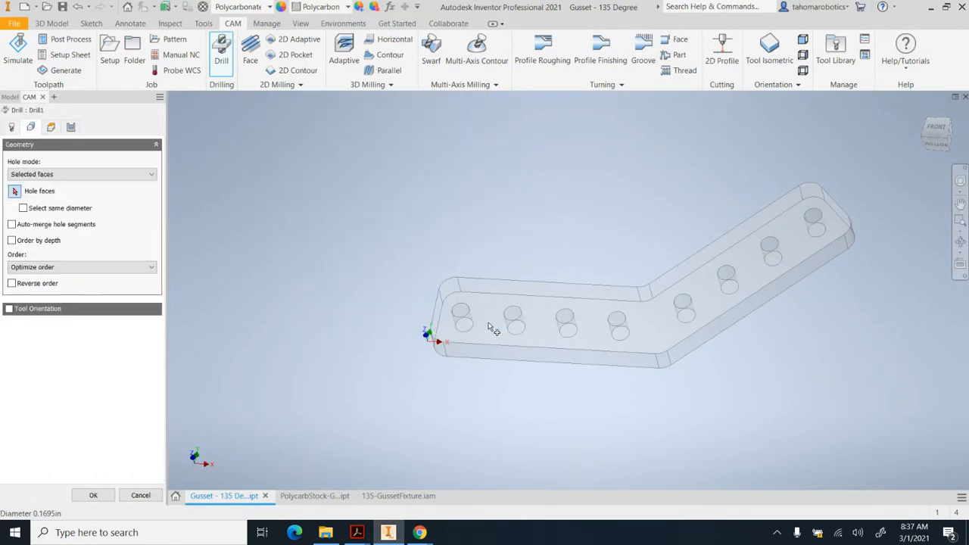
click(464, 318)
click(516, 322)
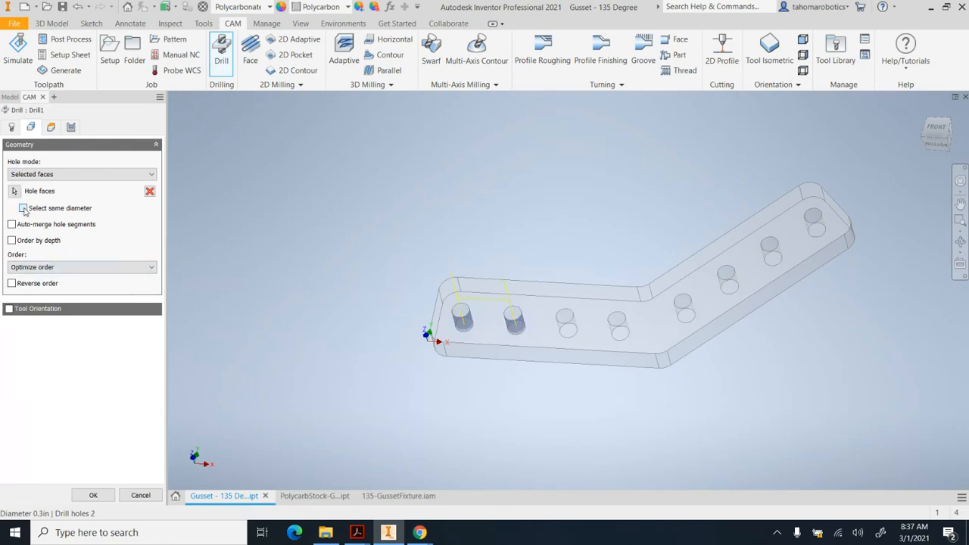
click(24, 208)
shift+middle_drag(623, 287, 595, 268)
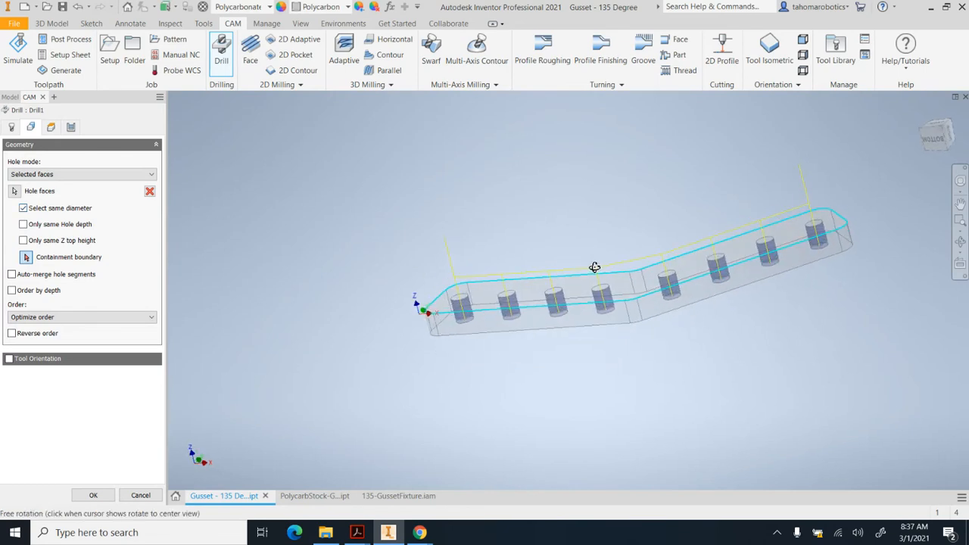
Step: Run the drill tip through the hole bottoms with a 0.02 in break-through depth and accept the drilling operation
click(50, 127)
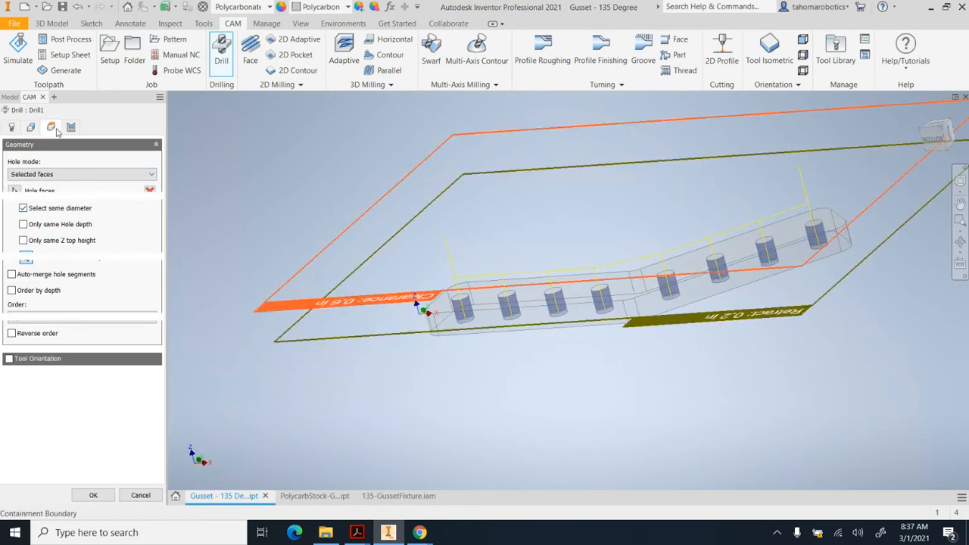
click(933, 137)
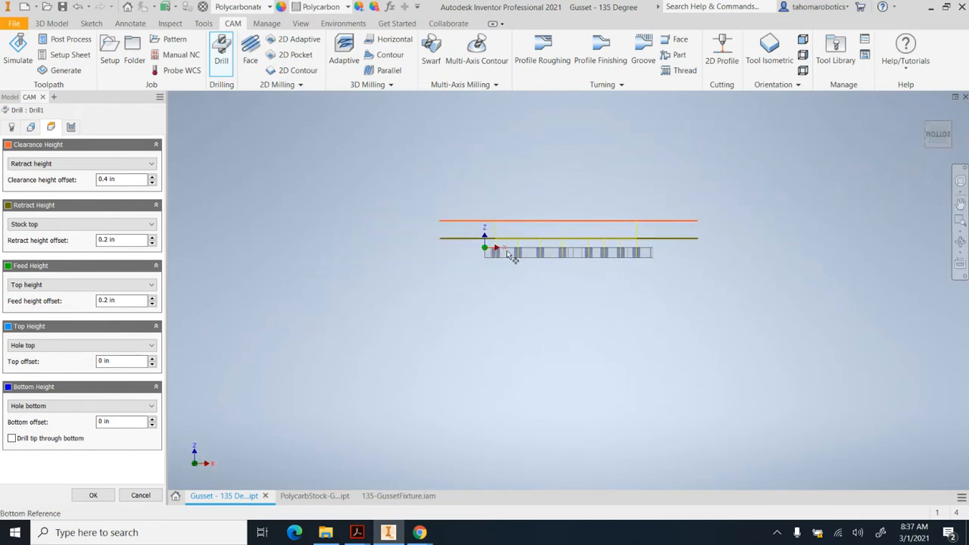
scroll(557, 265, up, 5)
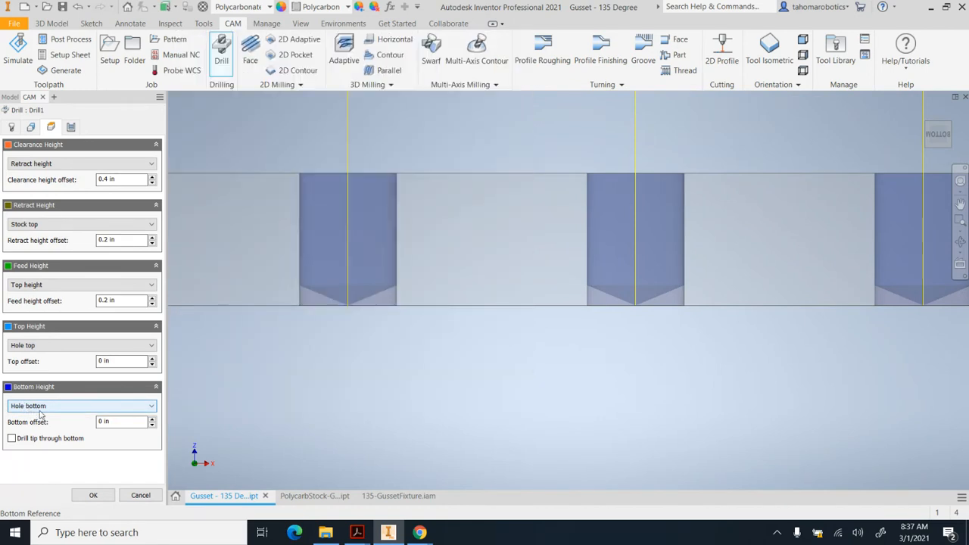
click(42, 409)
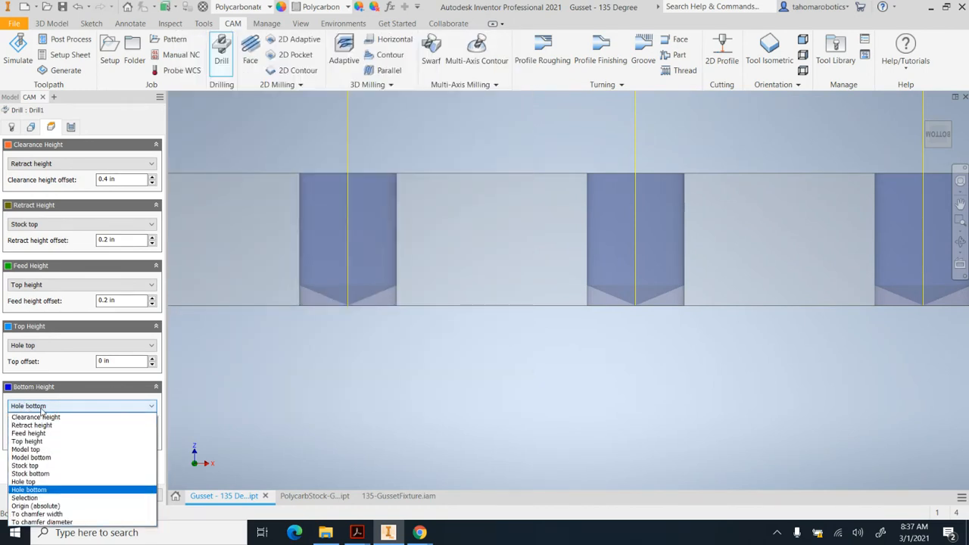
click(54, 413)
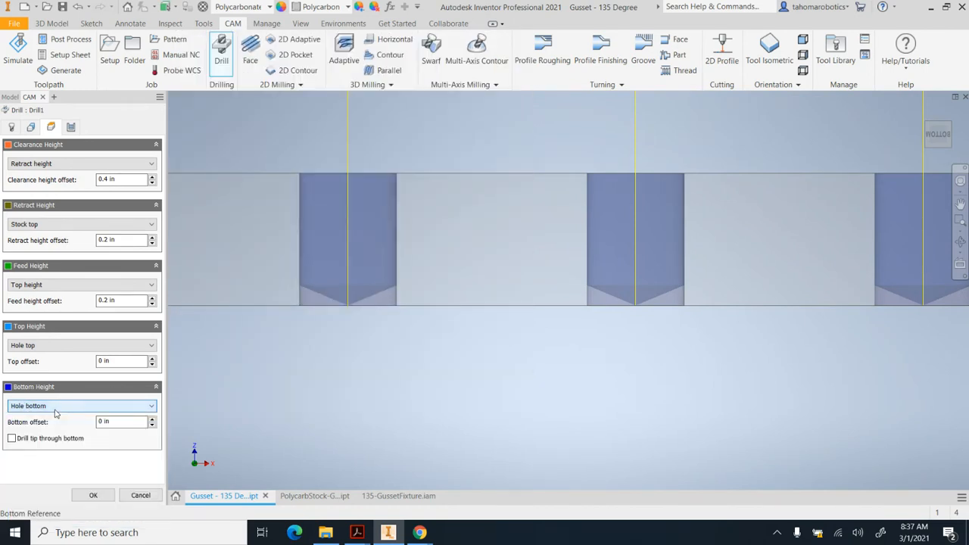
click(12, 438)
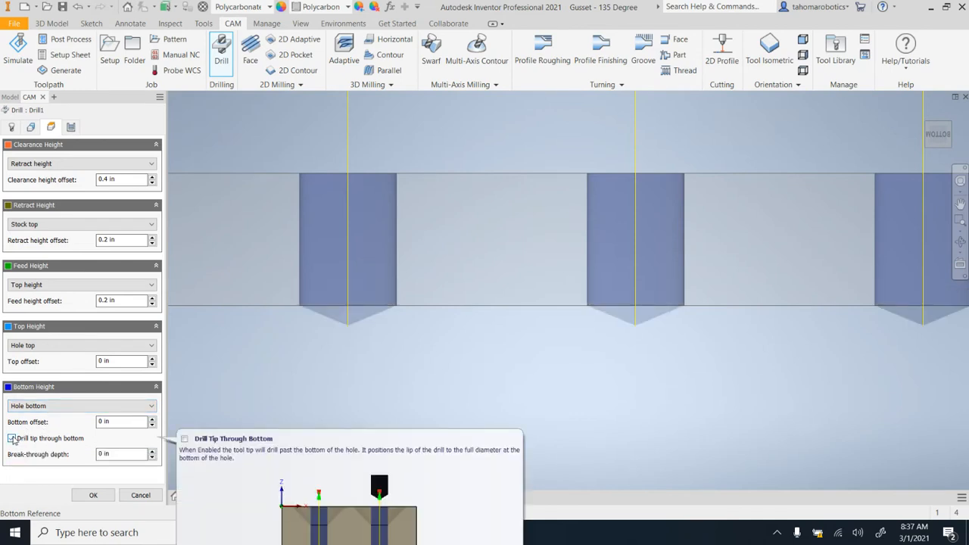
drag(121, 454, 86, 455)
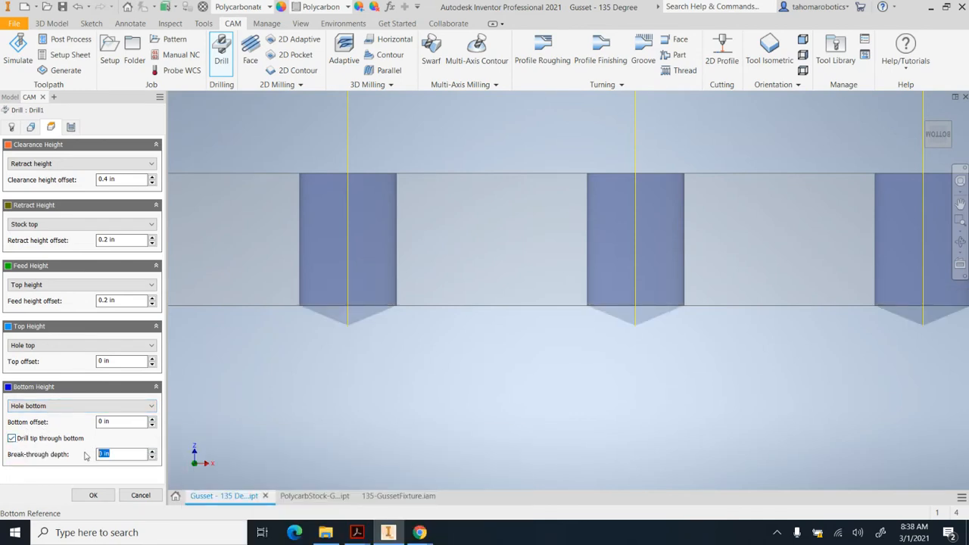
text(.02)
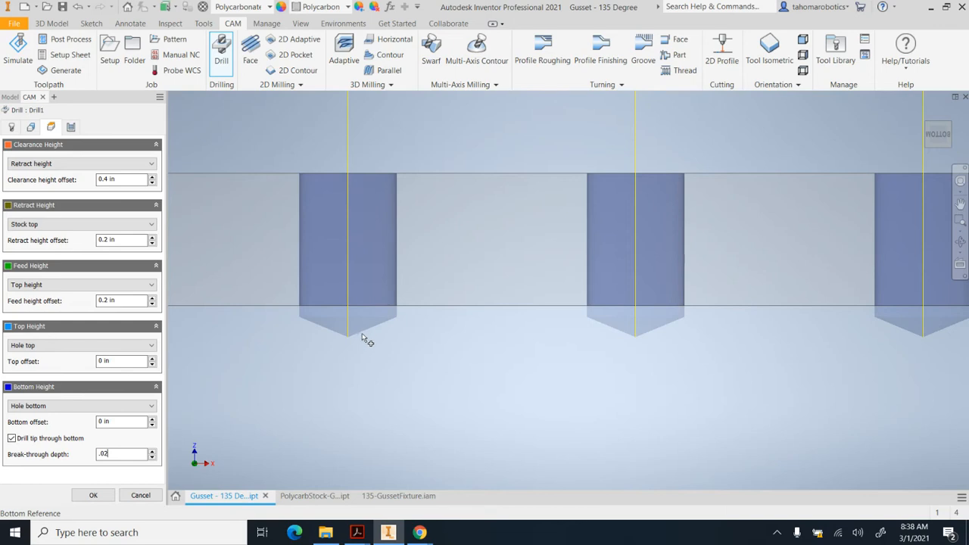
click(93, 494)
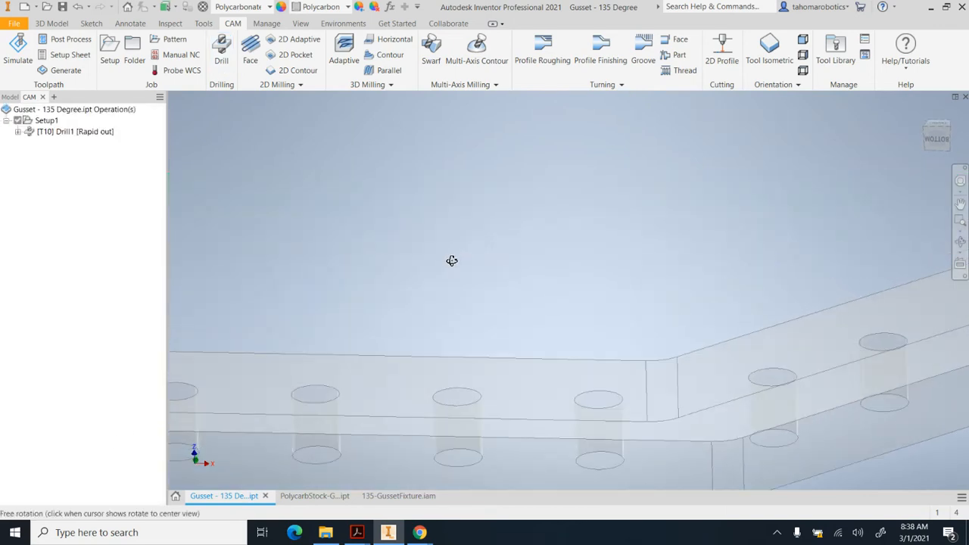
Step: Reopen the drilling operation, disable drill tip through bottom, and try a 0.004 in bottom offset instead
click(80, 133)
scroll(488, 209, down, 4)
shift+middle_drag(537, 212, 537, 245)
scroll(519, 262, down, 5)
scroll(520, 267, down, 5)
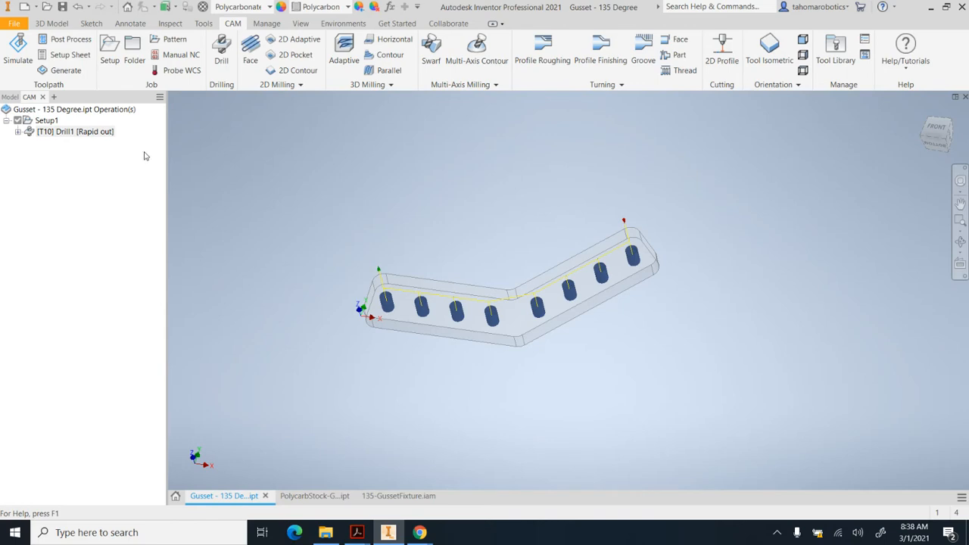
double_click(30, 133)
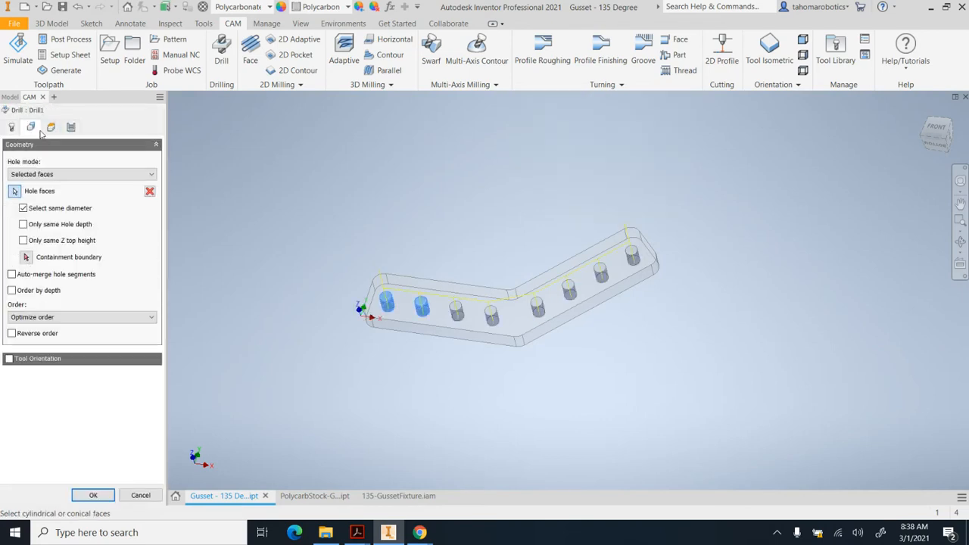
click(51, 126)
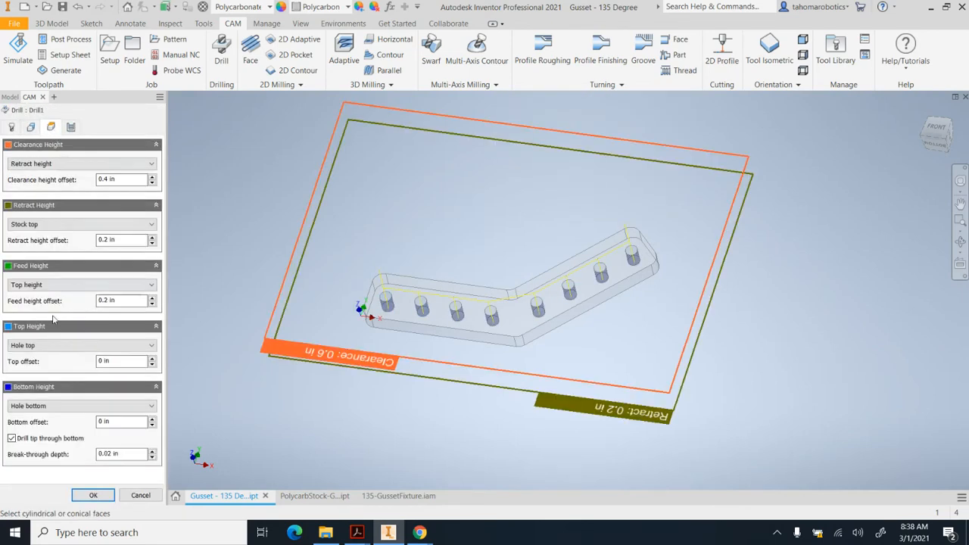
click(12, 438)
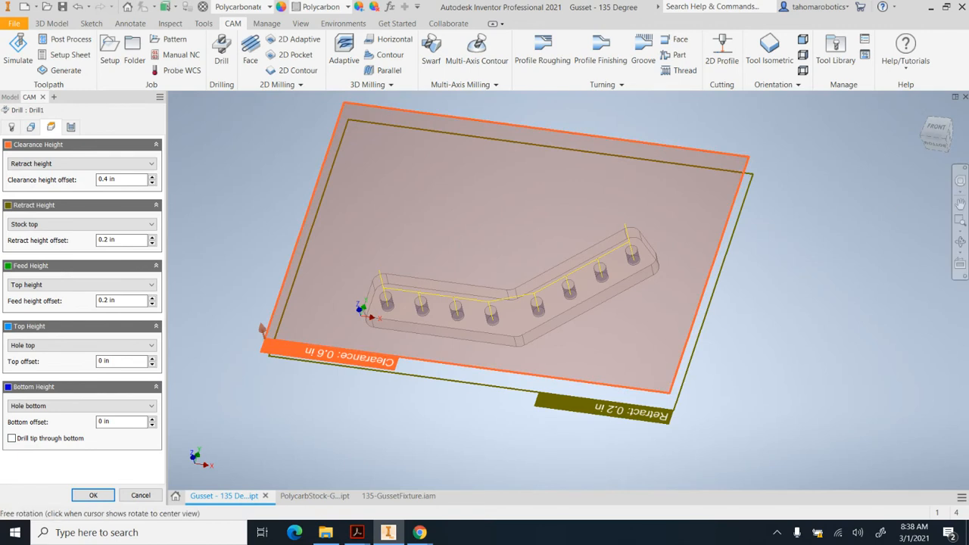
click(935, 146)
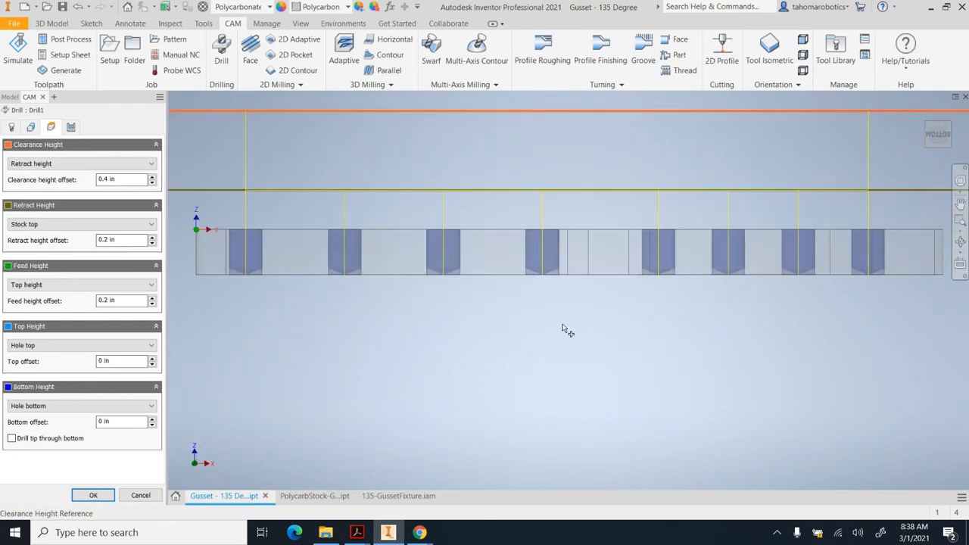
scroll(545, 277, up, 5)
drag(111, 423, 69, 421)
text(.004)
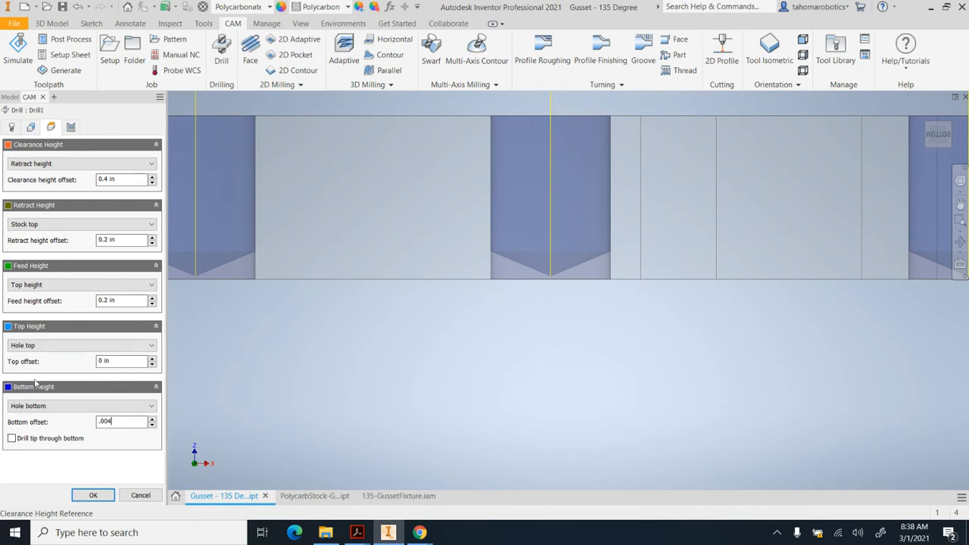
Step: Re-enable drill tip through bottom, reset the drilling operation's bottom offset to 0, and accept it
click(13, 439)
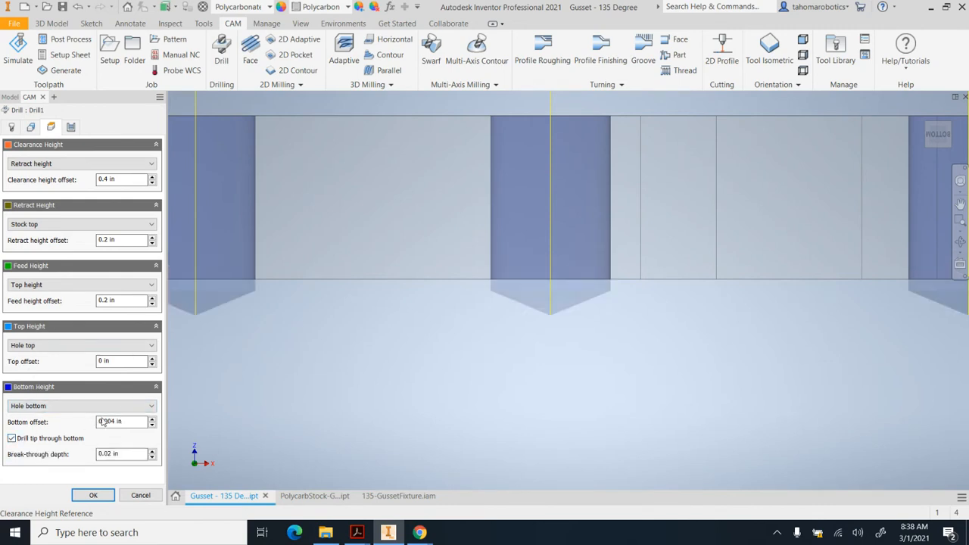
drag(126, 426, 88, 429)
text(0)
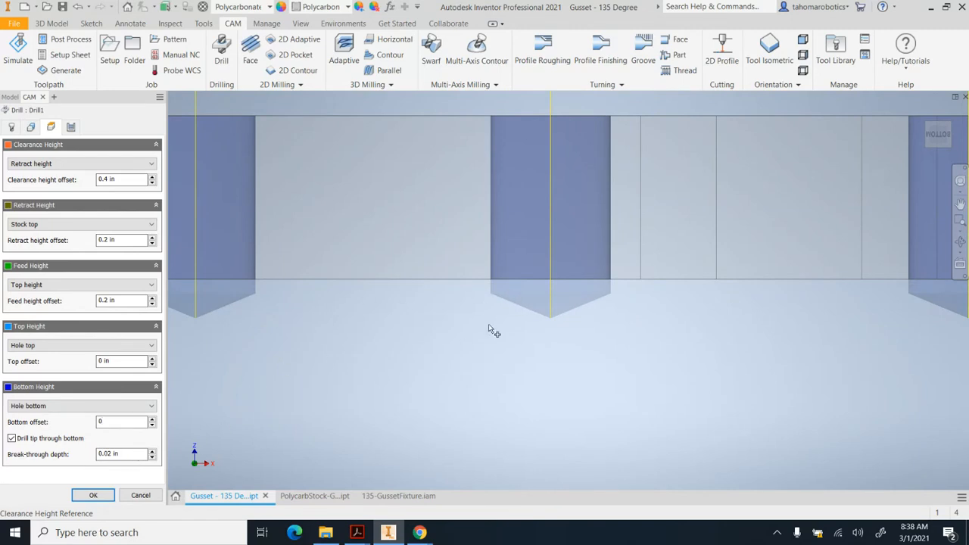
click(93, 495)
scroll(417, 204, down, 3)
shift+middle_drag(426, 203, 558, 259)
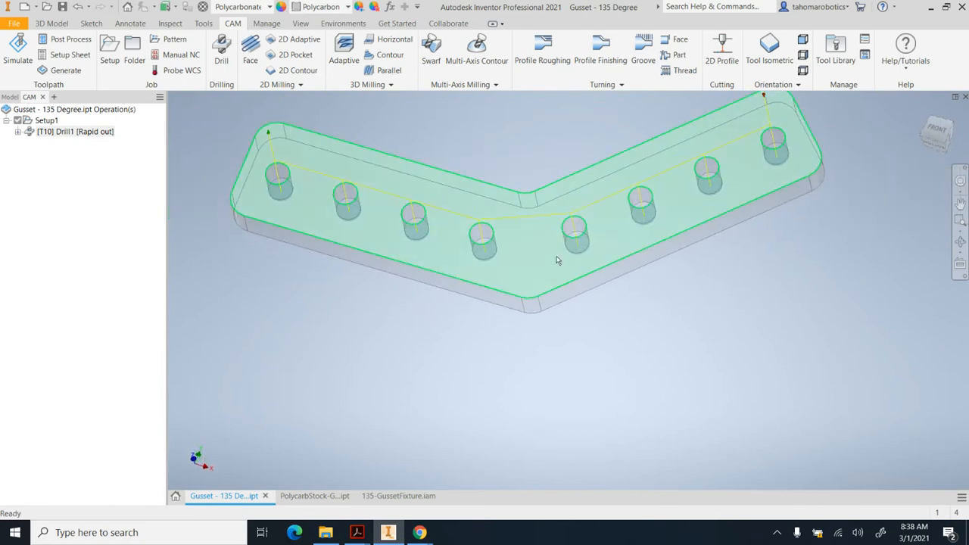
click(51, 140)
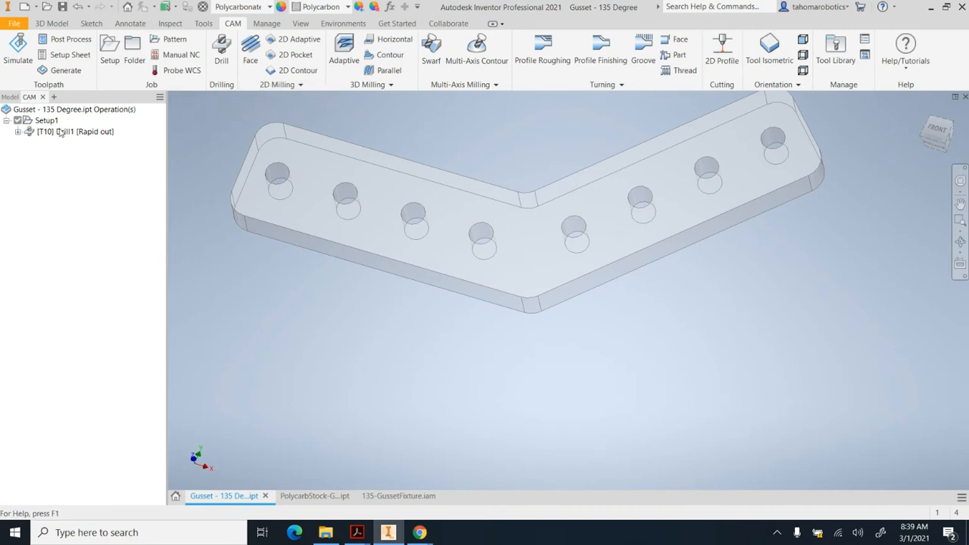
Step: Create a 2D Bore operation using tool #2, the Ø1/8" flat end mill from the HAAS TM1P tools library
click(300, 85)
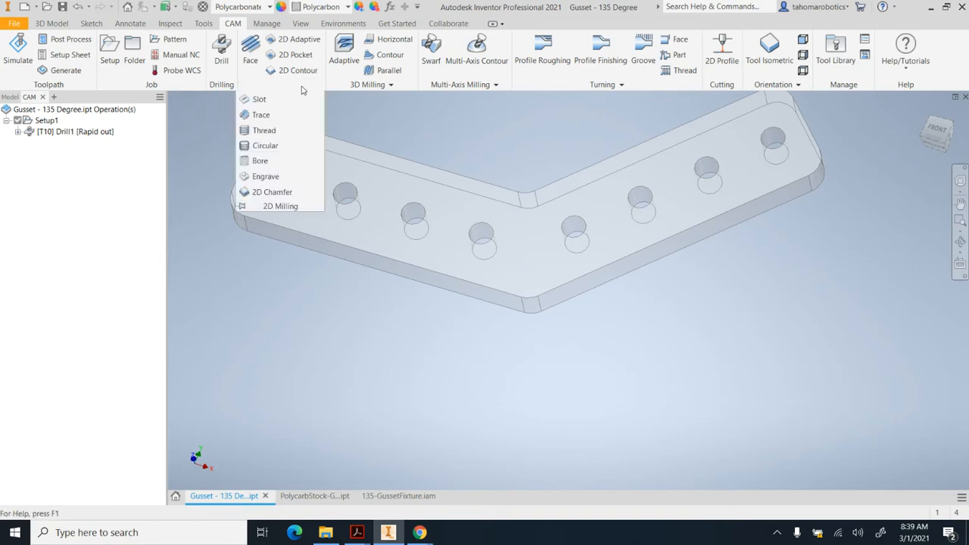
click(261, 161)
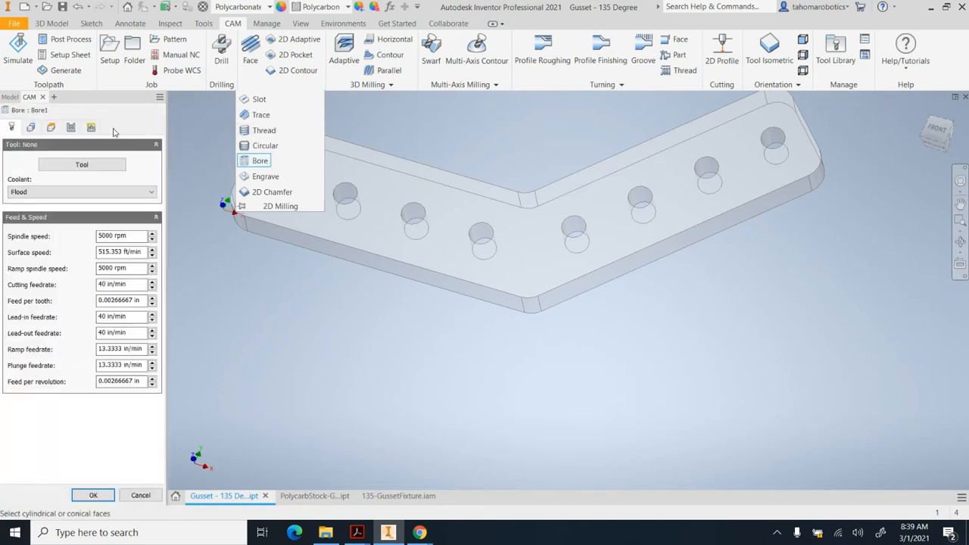
click(56, 164)
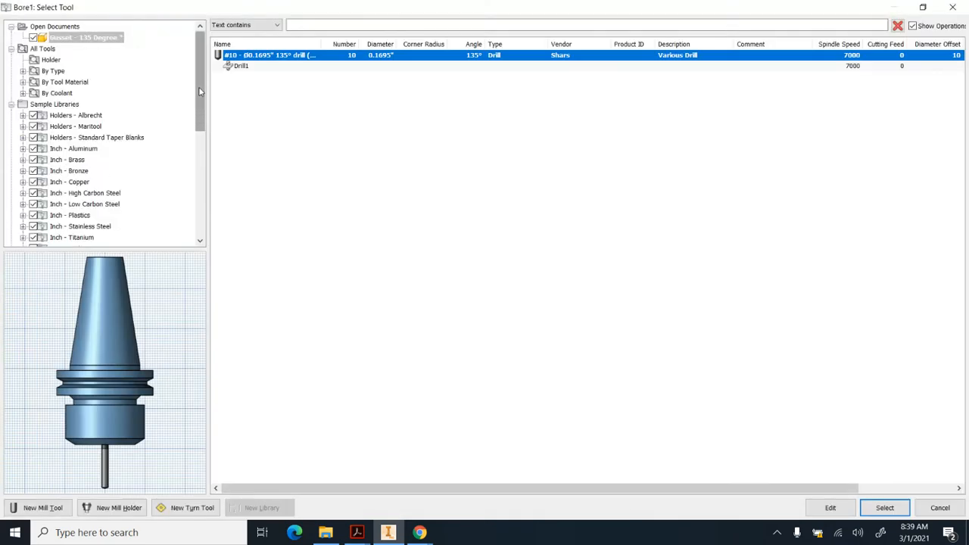
drag(196, 134, 196, 207)
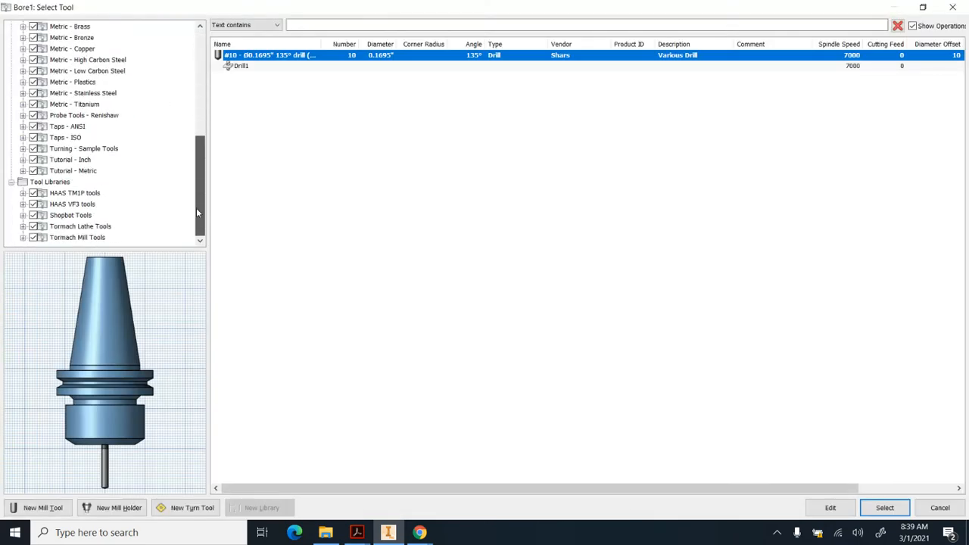
click(79, 195)
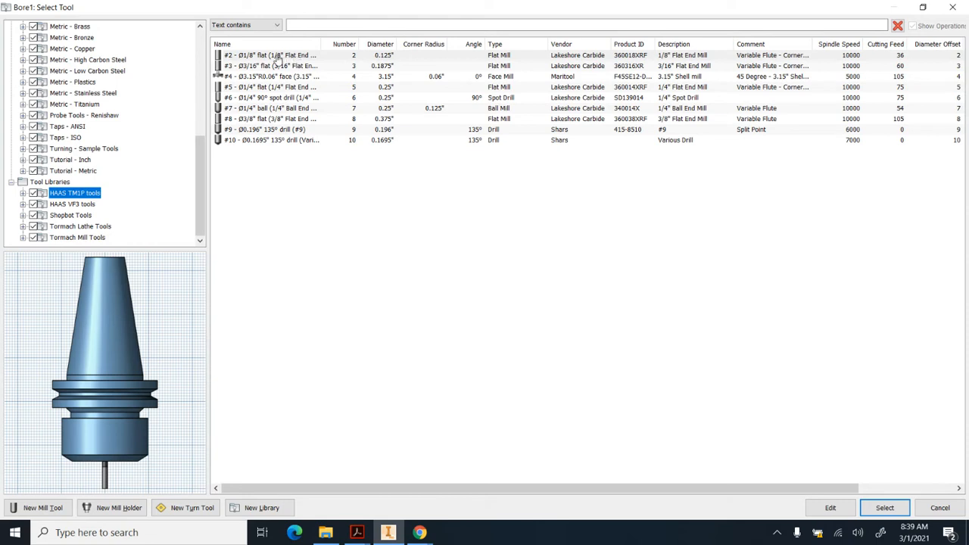
click(381, 56)
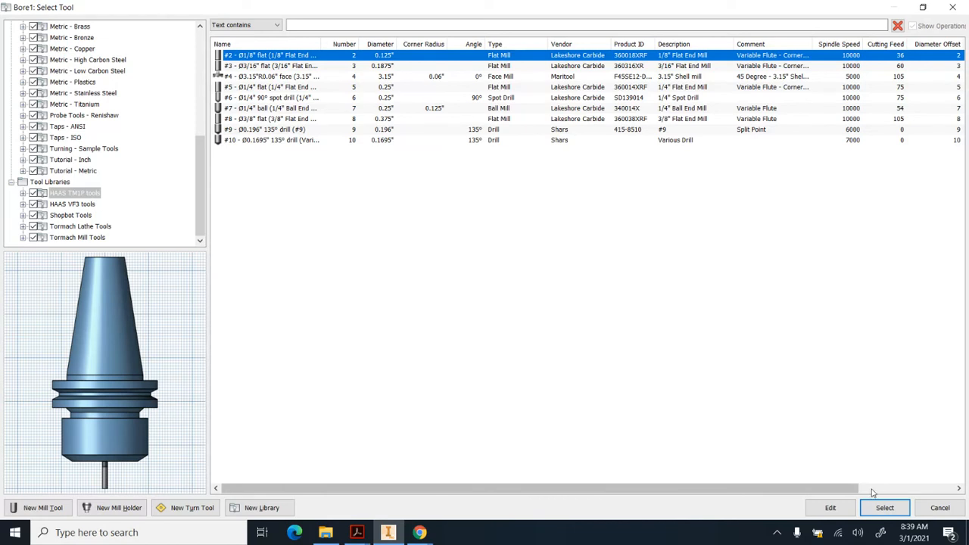
click(885, 508)
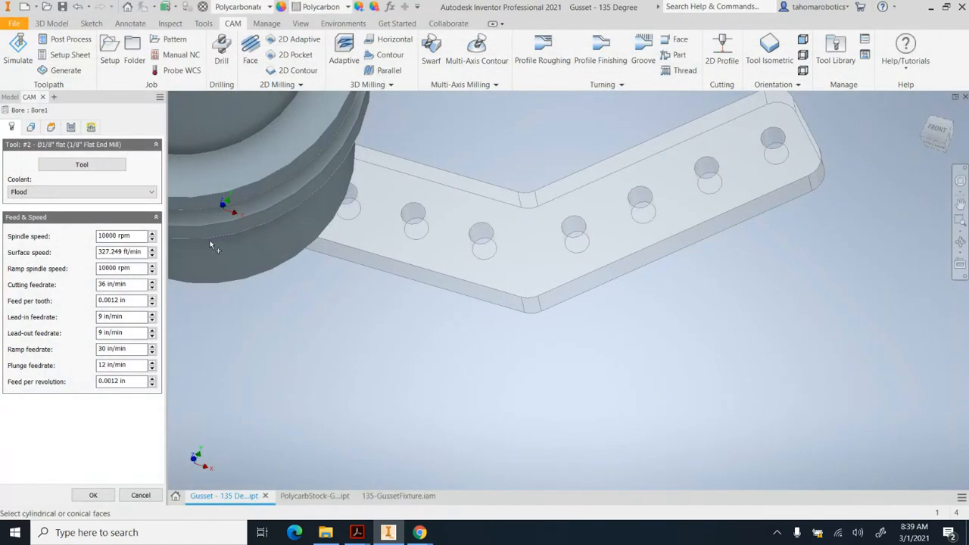
Step: Select the leftmost hole's wall for the bore operation and include every hole of the same diameter
click(31, 128)
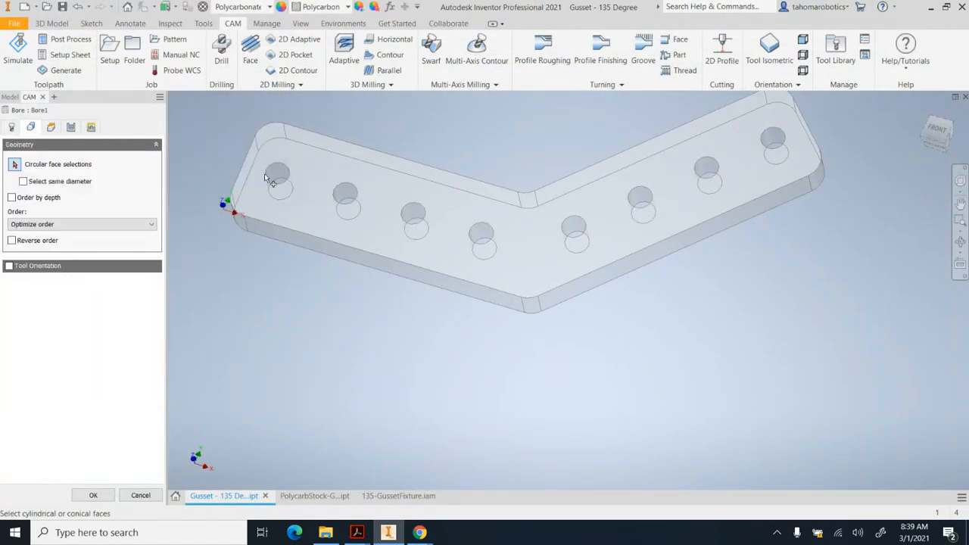
click(277, 180)
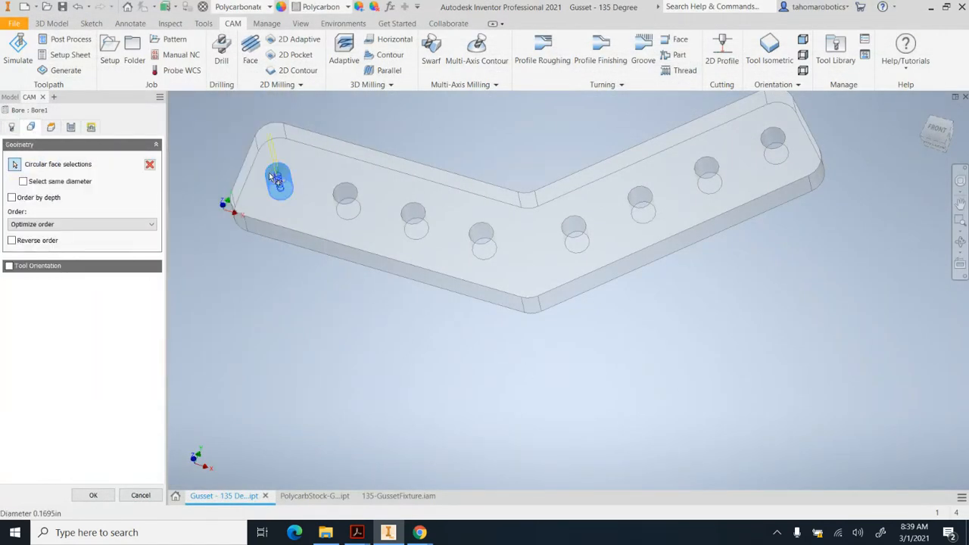
click(24, 182)
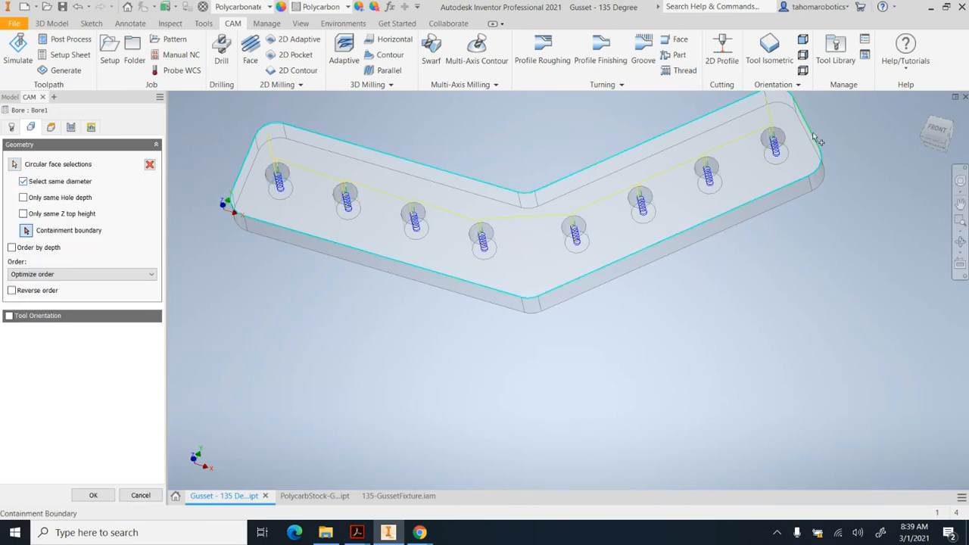
shift+middle_drag(307, 210, 312, 159)
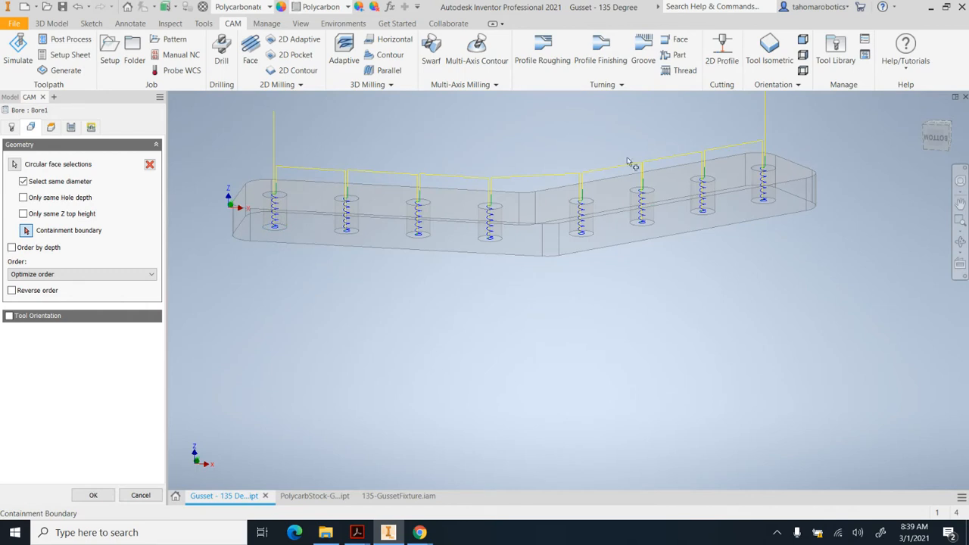
Step: Set the bore operation's bottom offset to 0.004 in from the hole bottom
click(936, 140)
scroll(424, 286, up, 5)
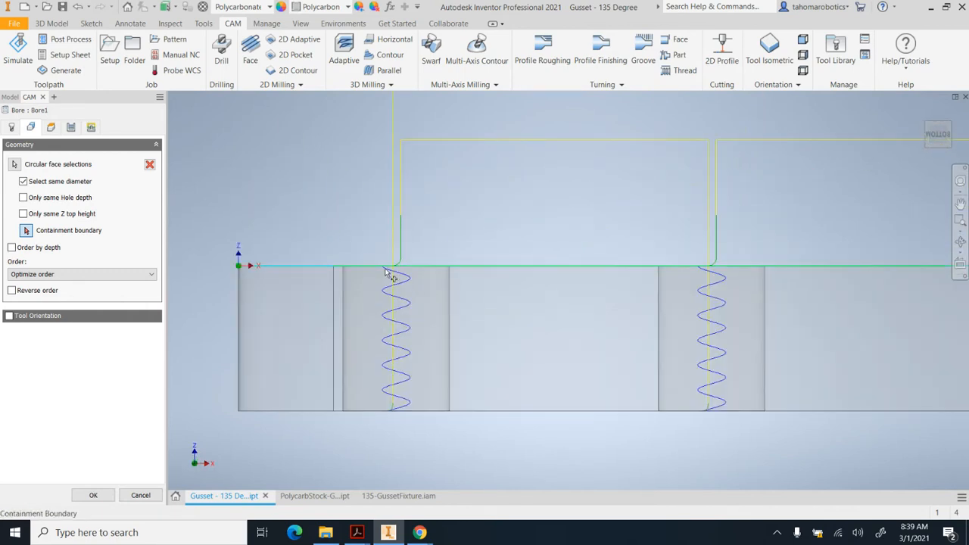
click(51, 126)
click(102, 362)
text(.004)
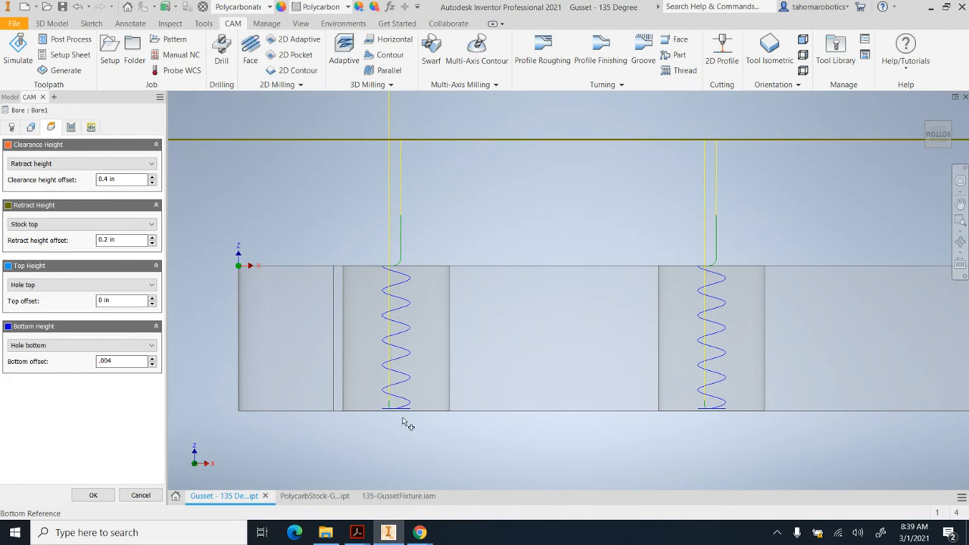
Step: Define the bore passes by ramp angle instead of pitch and set the angle to 5 deg
scroll(401, 412, up, 5)
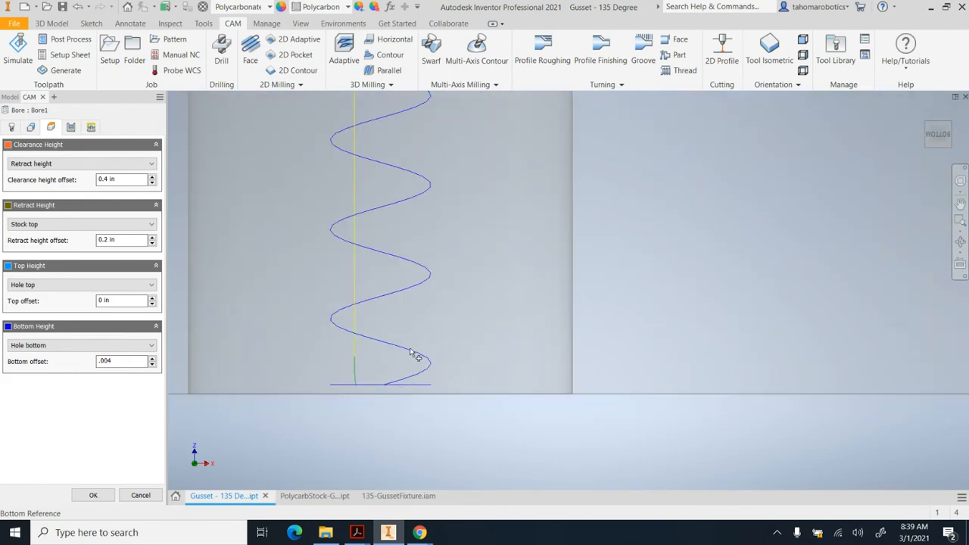
scroll(484, 312, down, 5)
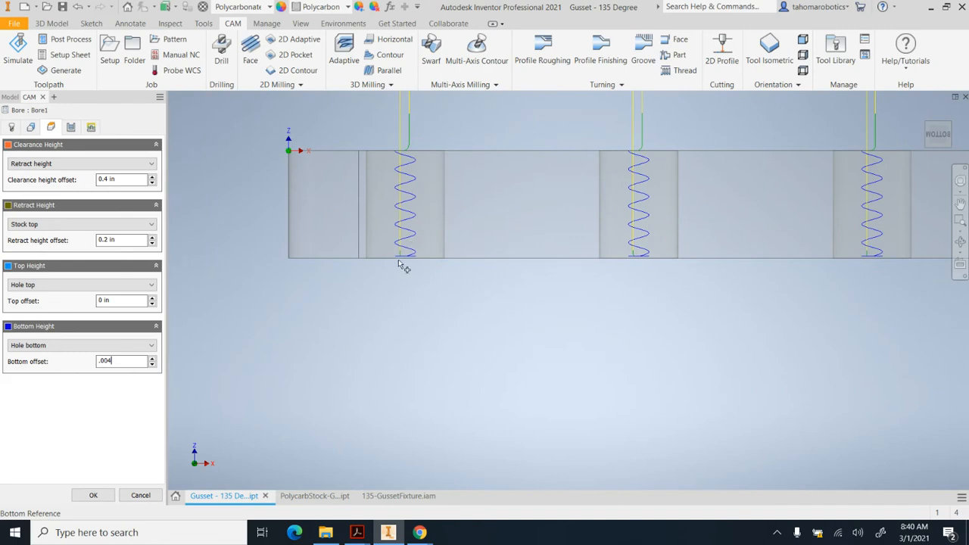
scroll(402, 261, up, 3)
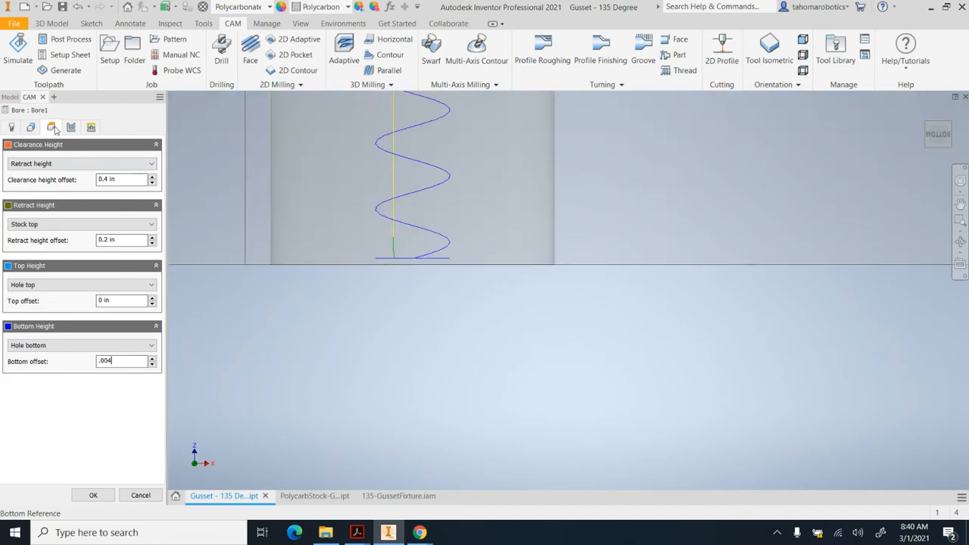
click(70, 128)
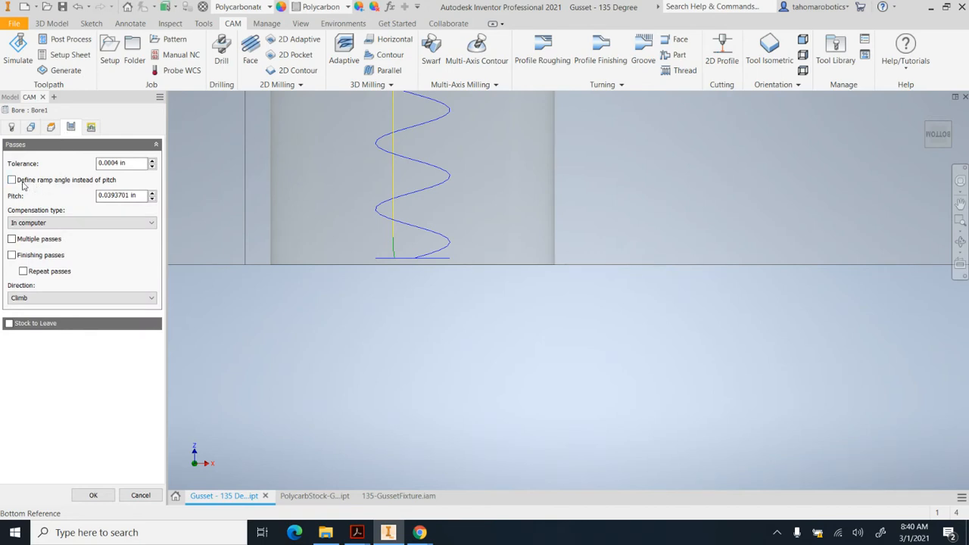
scroll(457, 194, down, 5)
shift+middle_drag(470, 174, 465, 182)
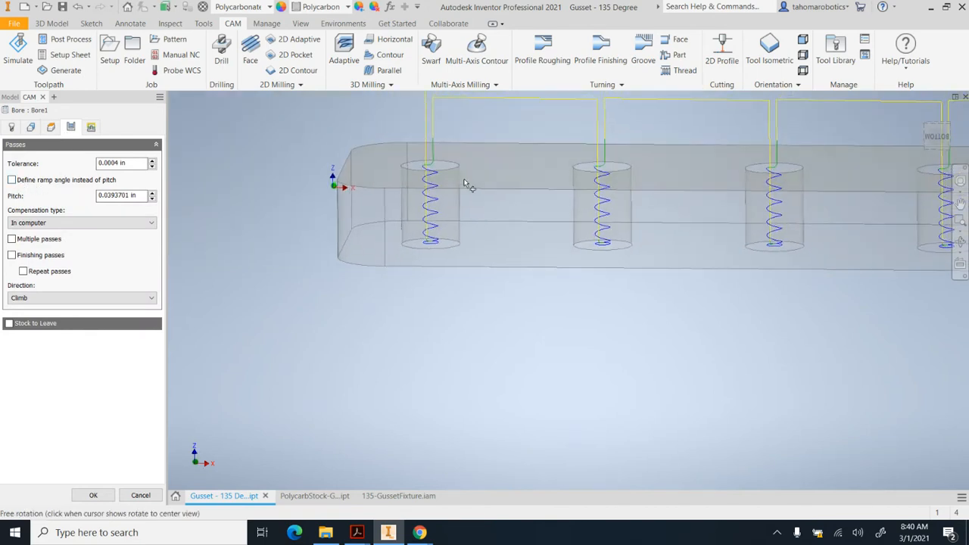
scroll(445, 182, up, 3)
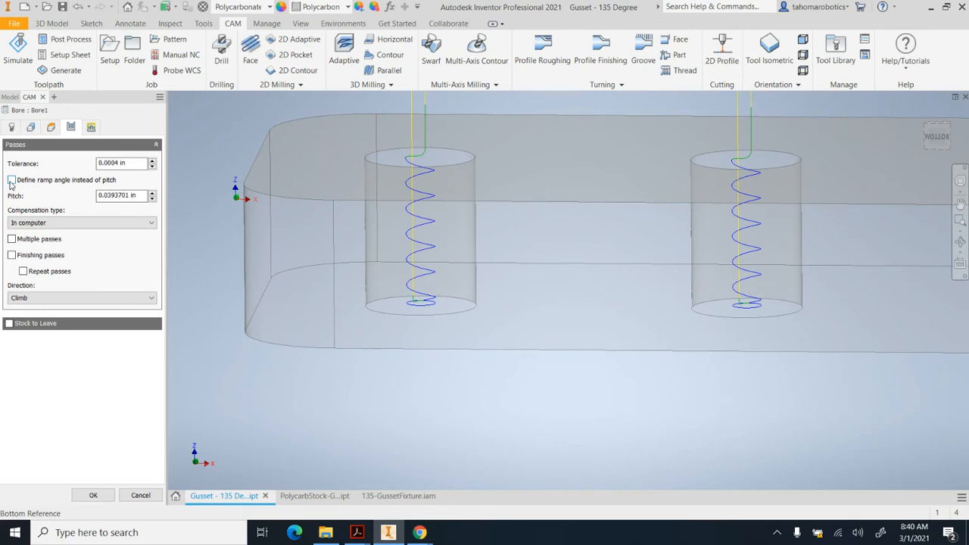
mouse_move(11, 183)
click(12, 181)
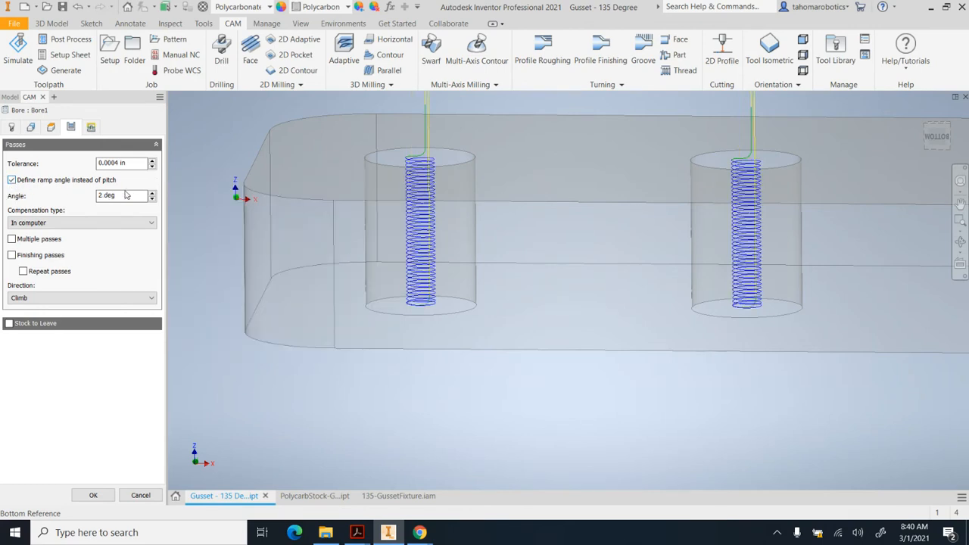
drag(118, 195, 94, 201)
text(5)
scroll(422, 197, up, 5)
scroll(506, 183, down, 3)
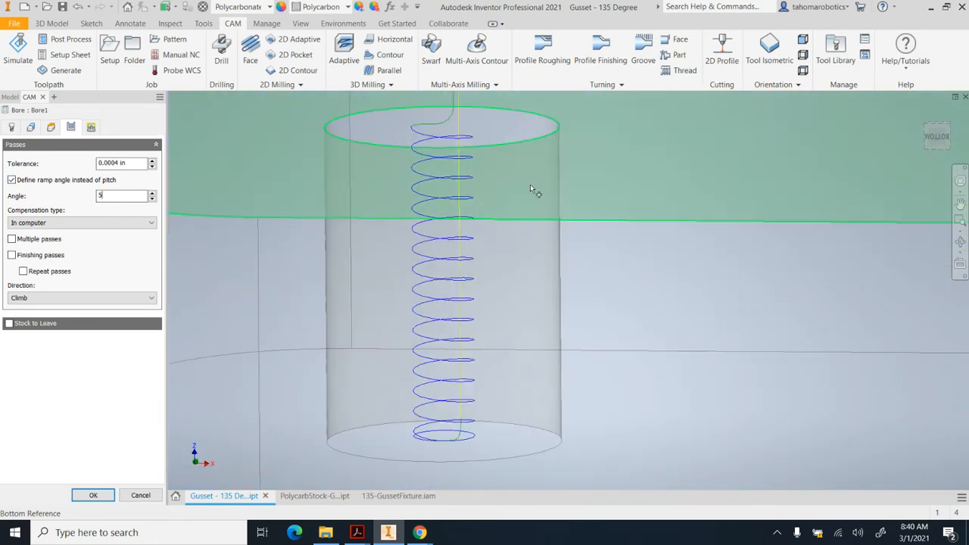
scroll(575, 178, up, 4)
scroll(573, 183, down, 4)
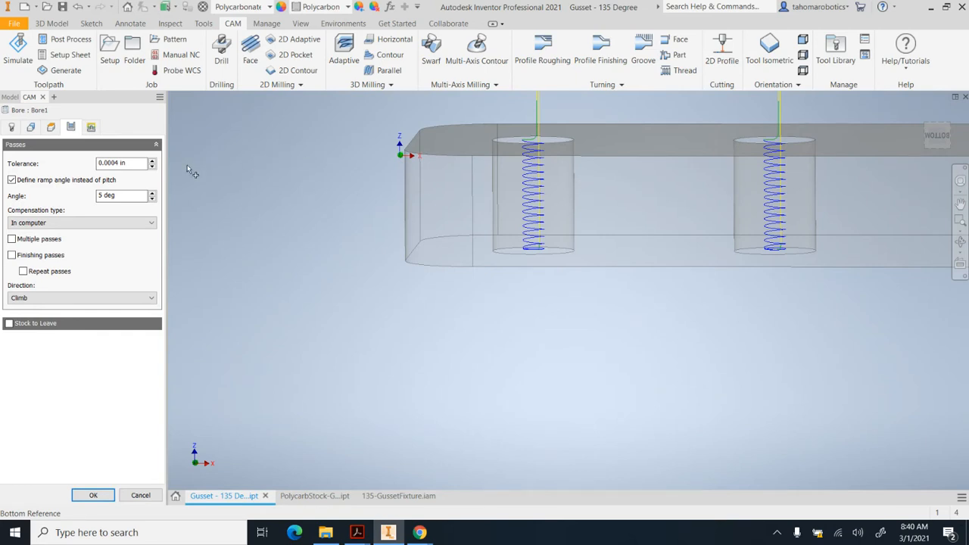
Step: Review the bore operation's linking and lead settings and accept the operation
click(91, 127)
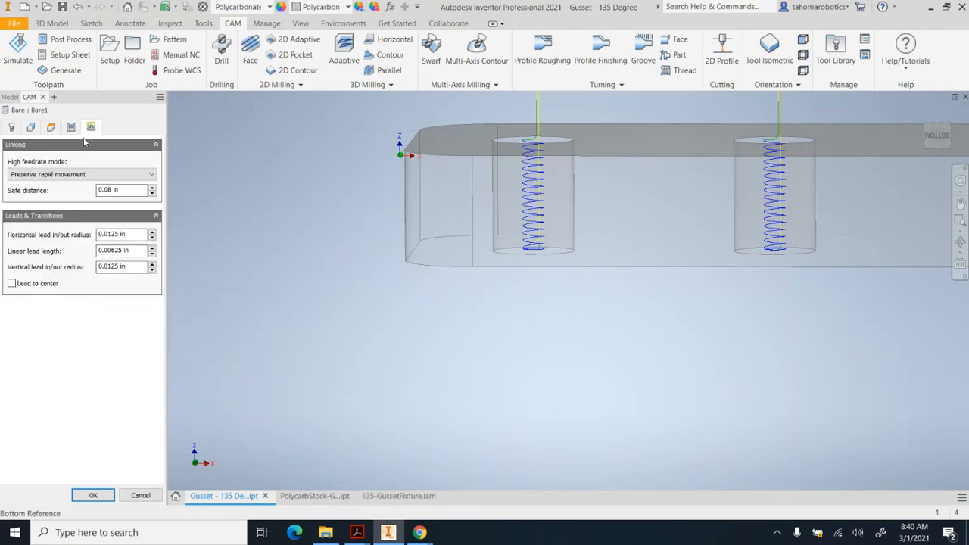
click(72, 128)
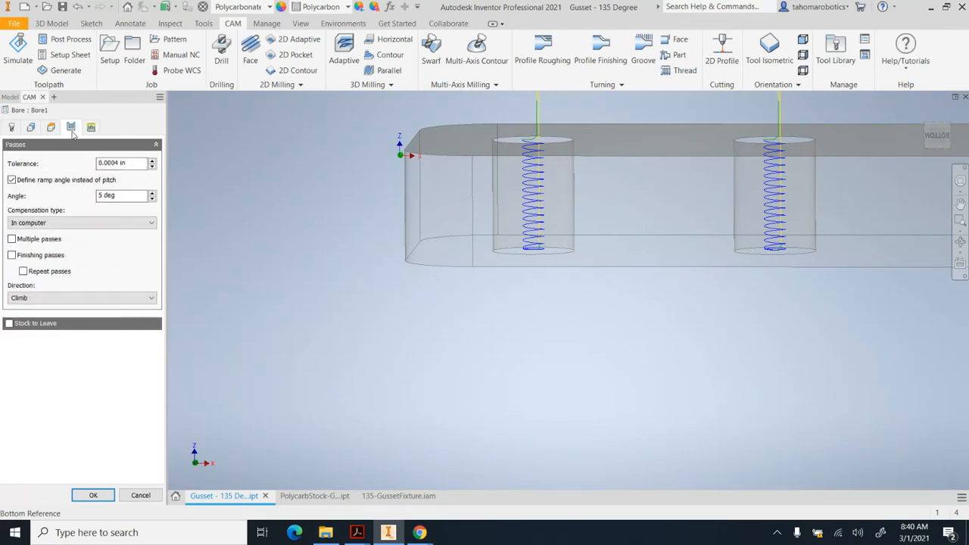
click(94, 130)
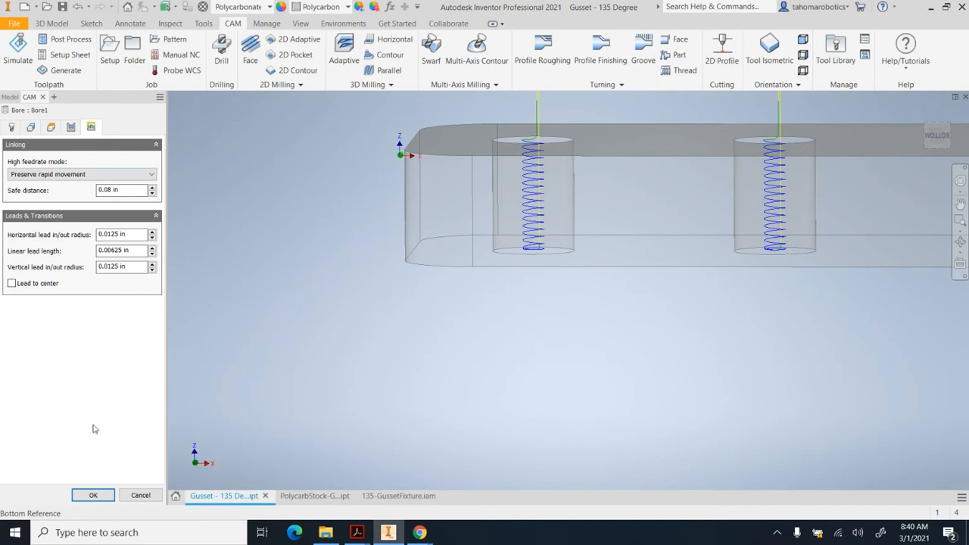
click(93, 494)
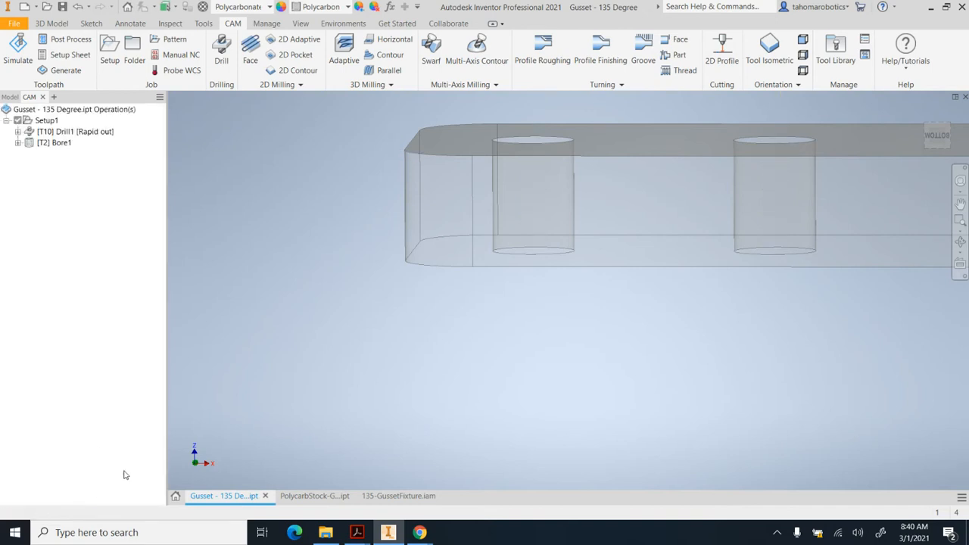
Step: Display the bore operation's toolpath and examine it across all the gusset holes from the side and from above
click(54, 132)
click(55, 143)
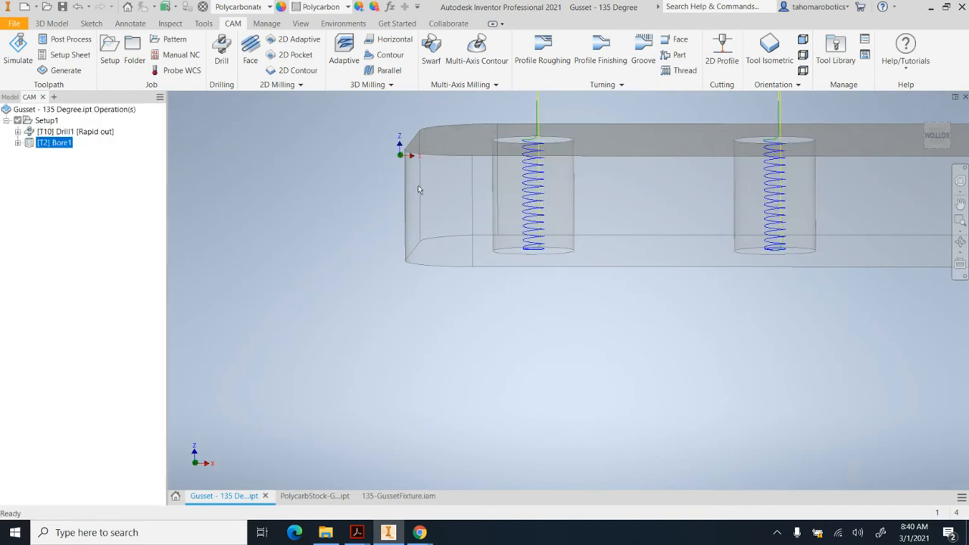
click(927, 138)
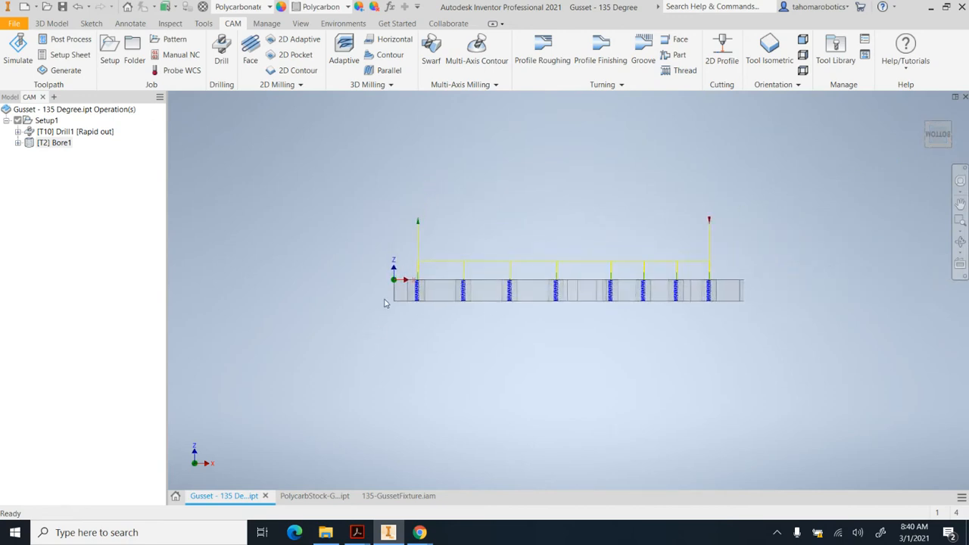
scroll(485, 280, up, 5)
scroll(509, 287, down, 5)
shift+middle_drag(560, 264, 433, 274)
scroll(370, 238, down, 2)
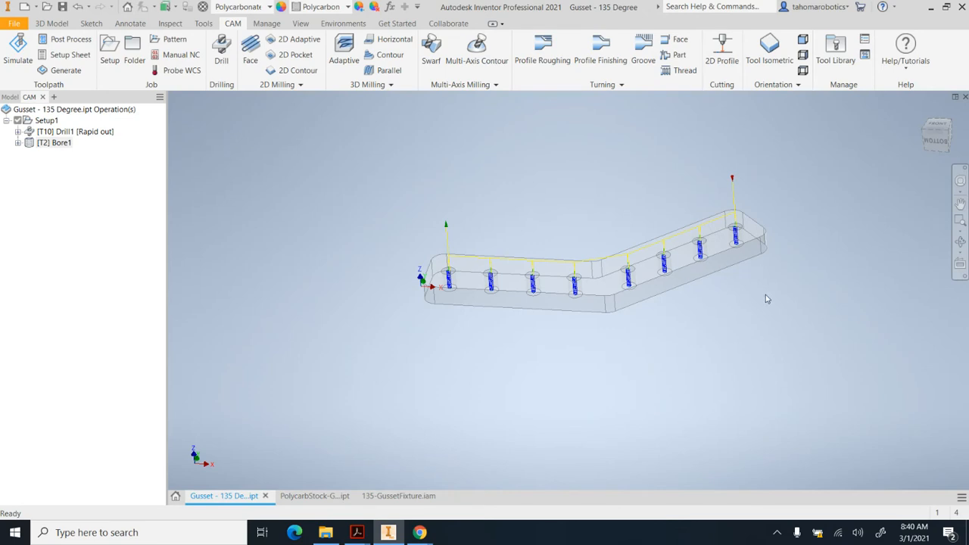
shift+middle_drag(734, 221, 743, 260)
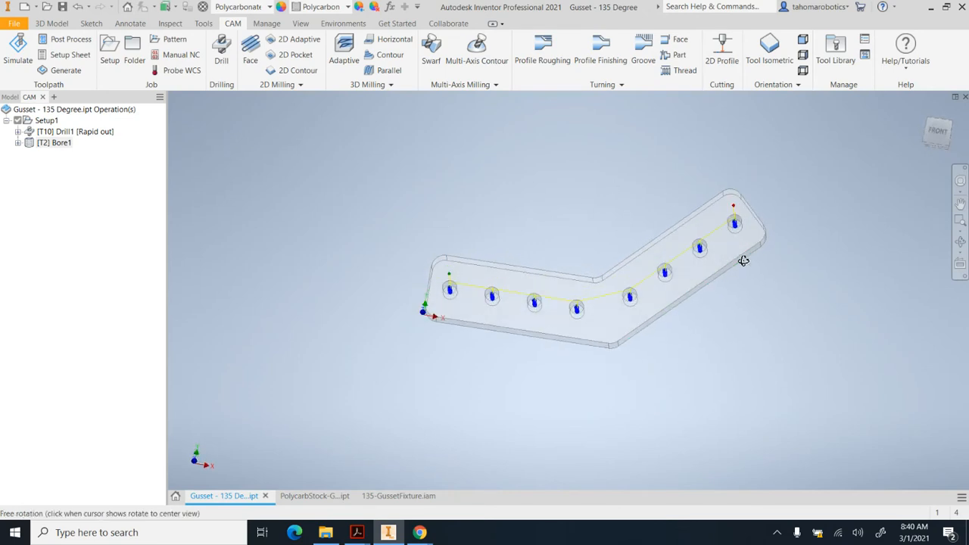
scroll(644, 301, down, 2)
scroll(625, 314, up, 4)
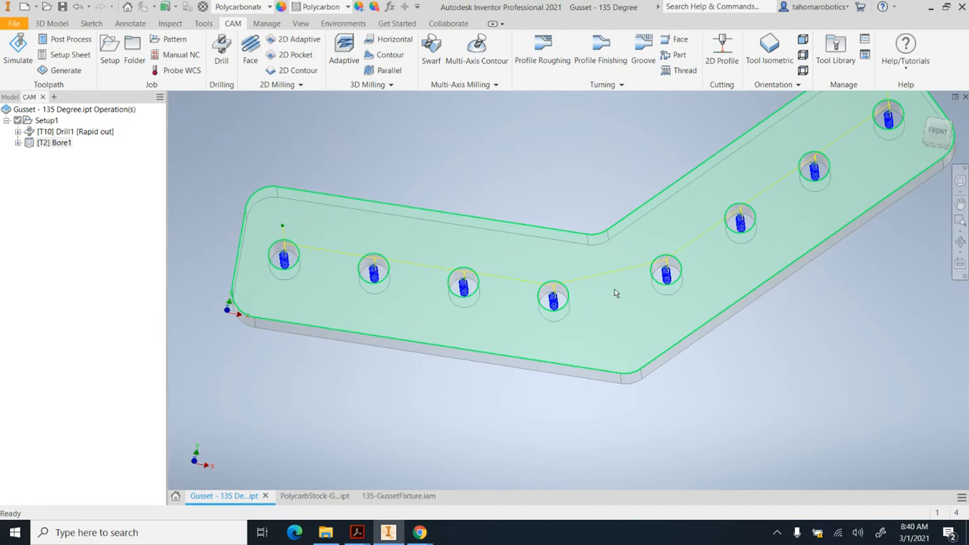
mouse_move(632, 308)
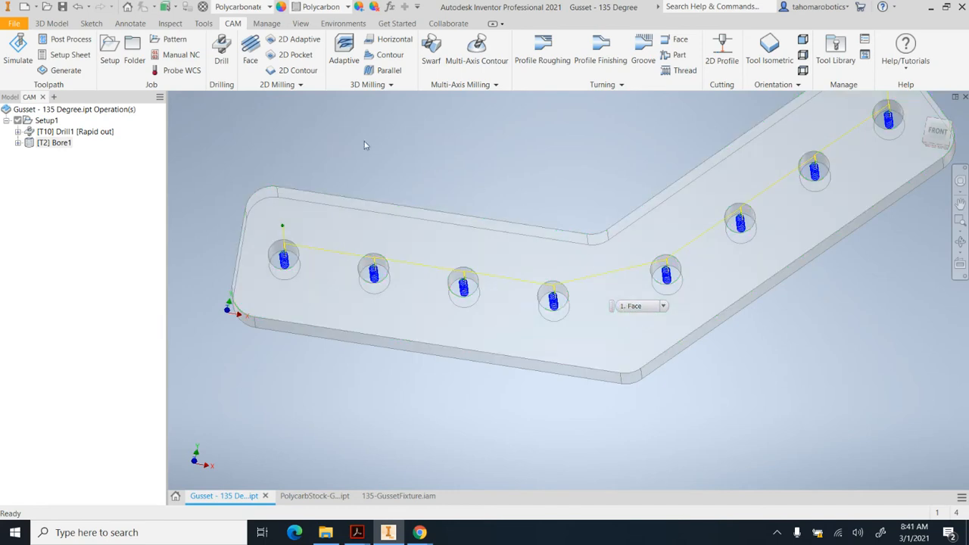
Step: Create a 2D Contour operation using tool #5, the Ø1/4" flat end mill from the HAAS TM1P tools library
click(292, 71)
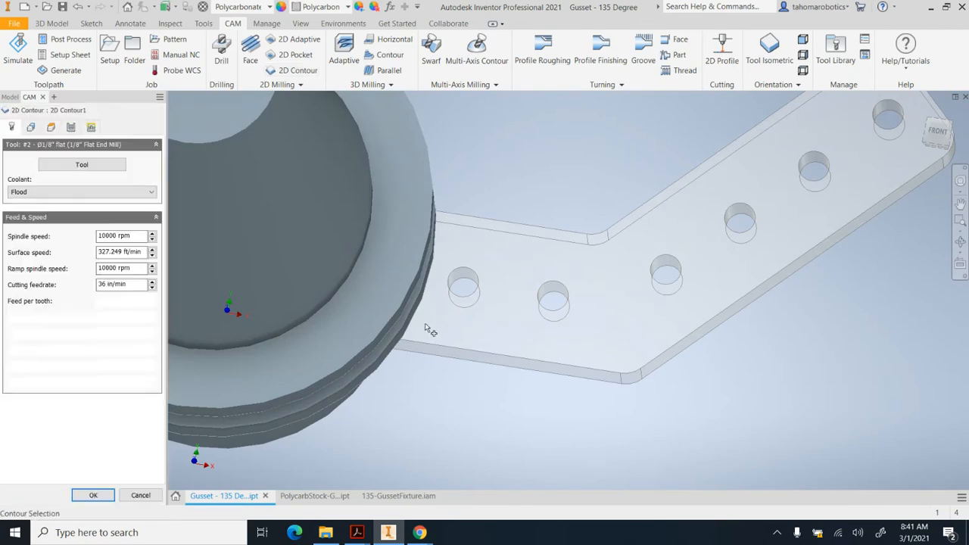
click(66, 165)
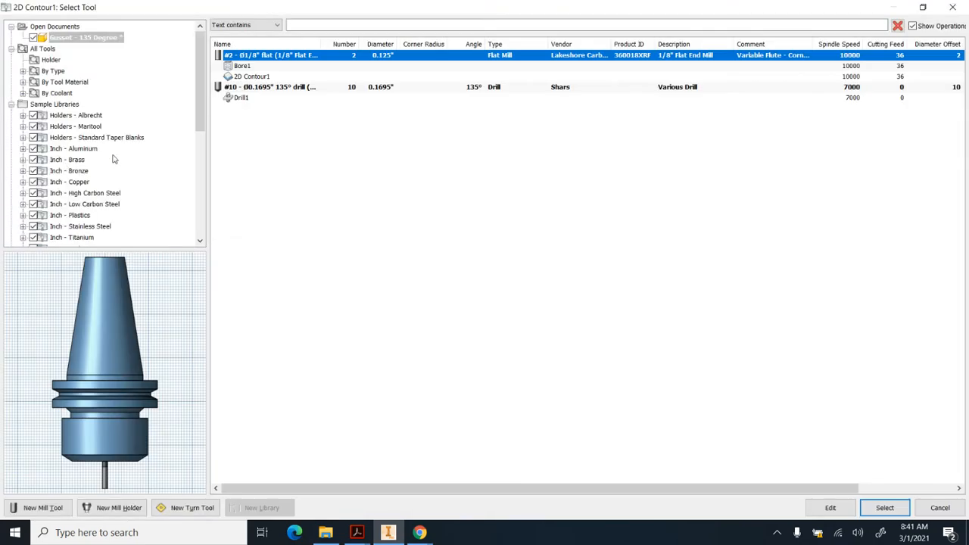
scroll(182, 114, down, 7)
click(74, 193)
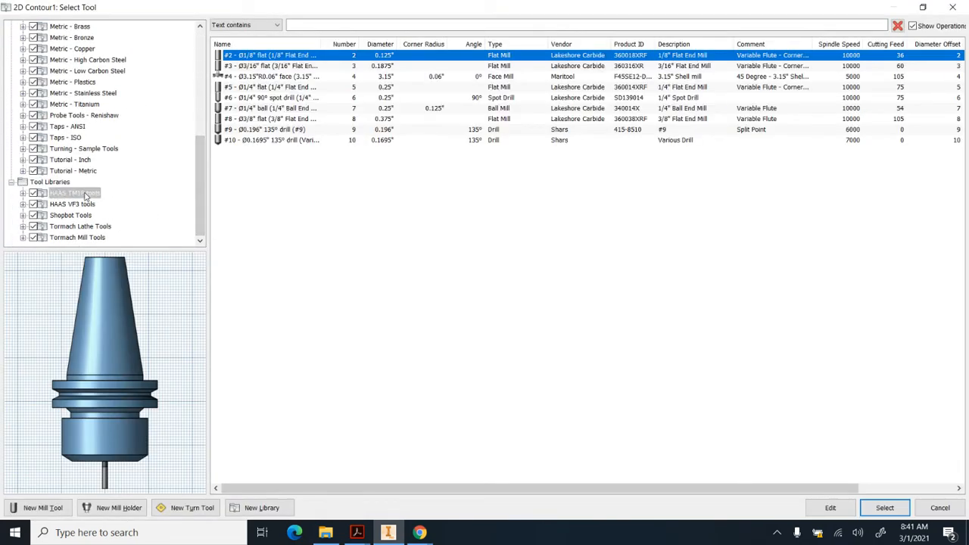
click(261, 87)
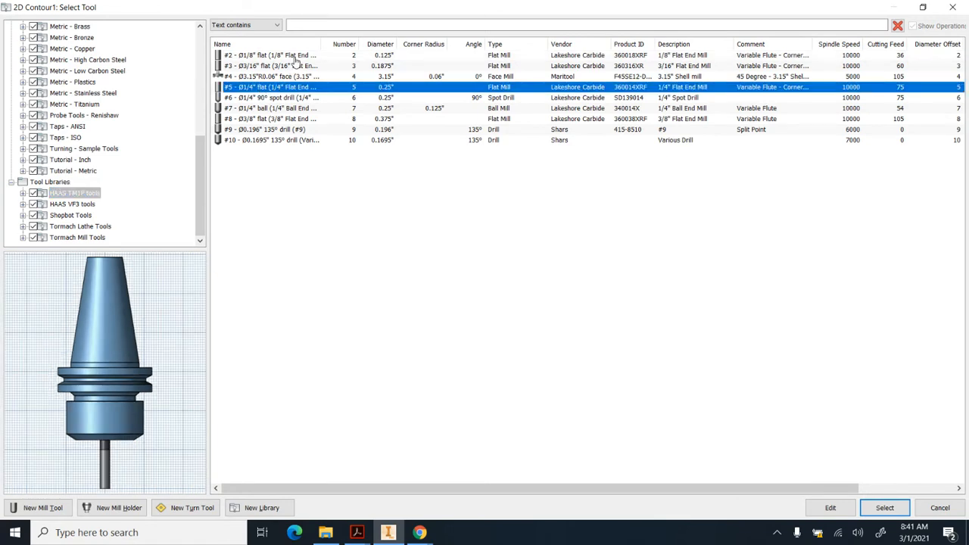
drag(321, 46, 365, 45)
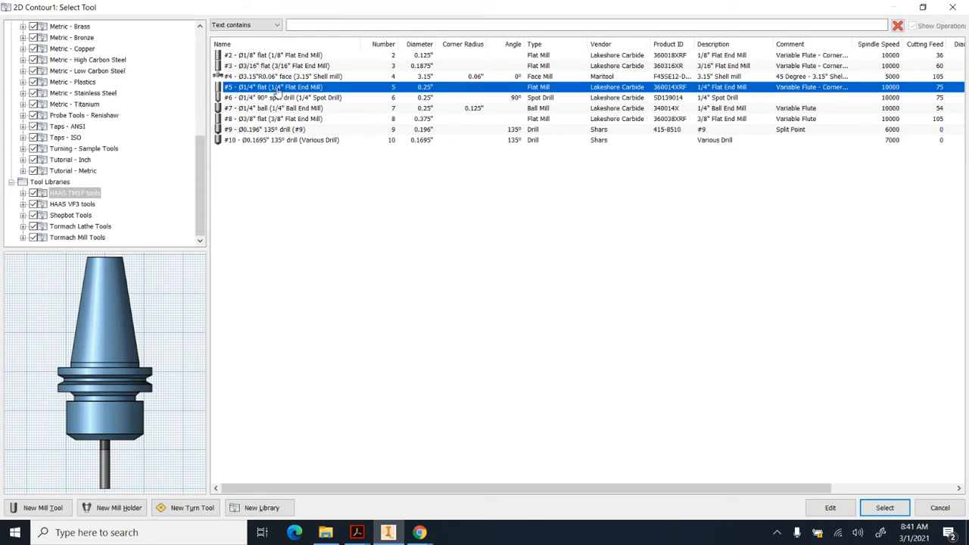
click(884, 508)
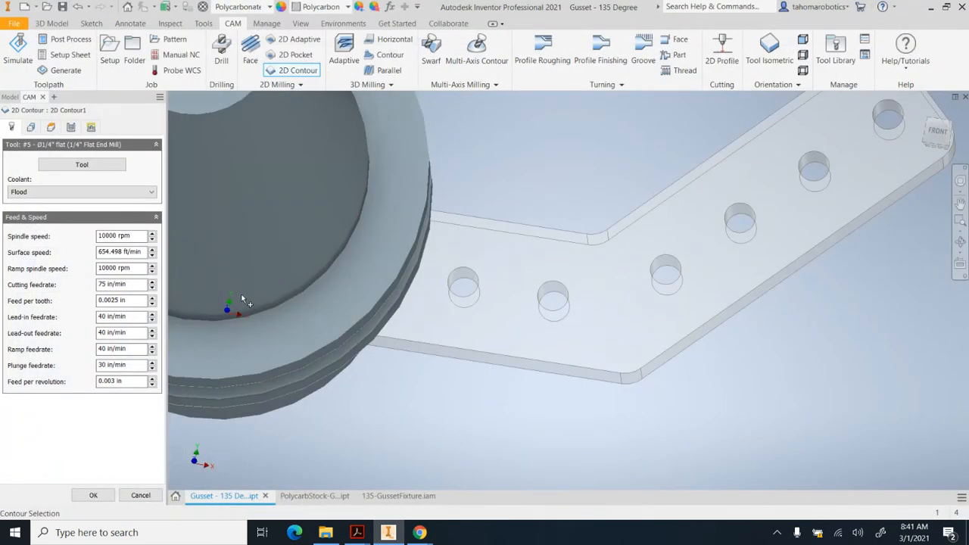
Step: Select the gusset's upper outer edge loop as the geometry for the 2D contour
click(30, 127)
click(482, 354)
click(480, 353)
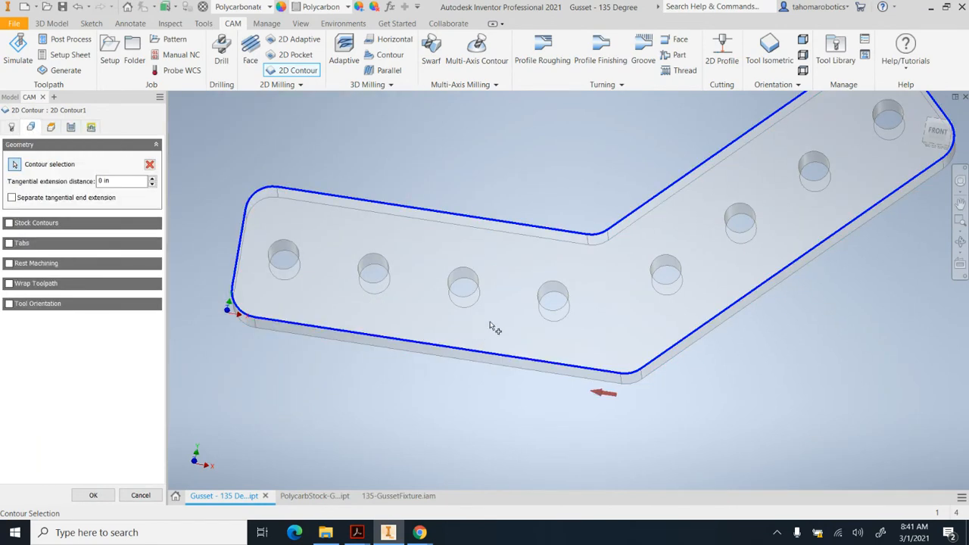
shift+middle_drag(487, 316, 508, 309)
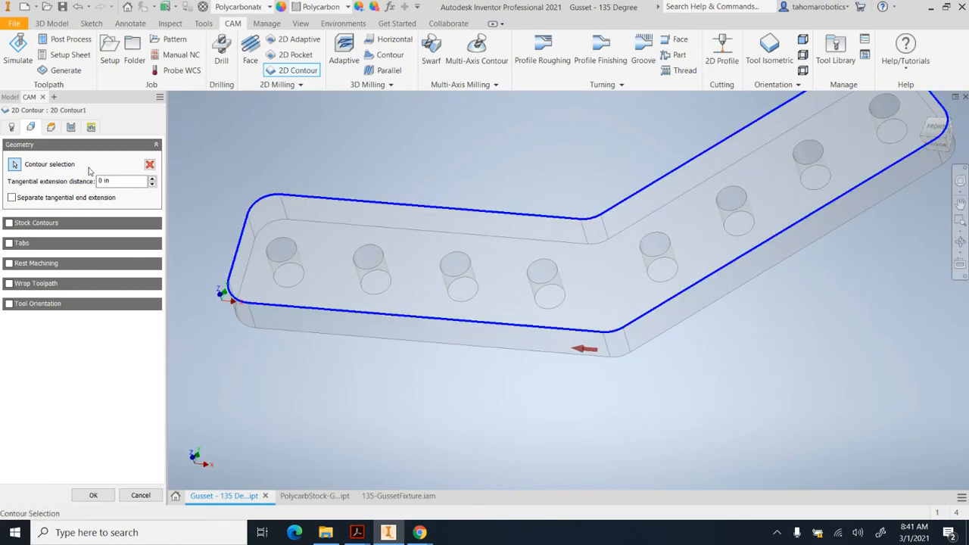
mouse_move(530, 274)
shift+middle_down()
mouse_move(538, 265)
mouse_move(526, 278)
shift+middle_up()
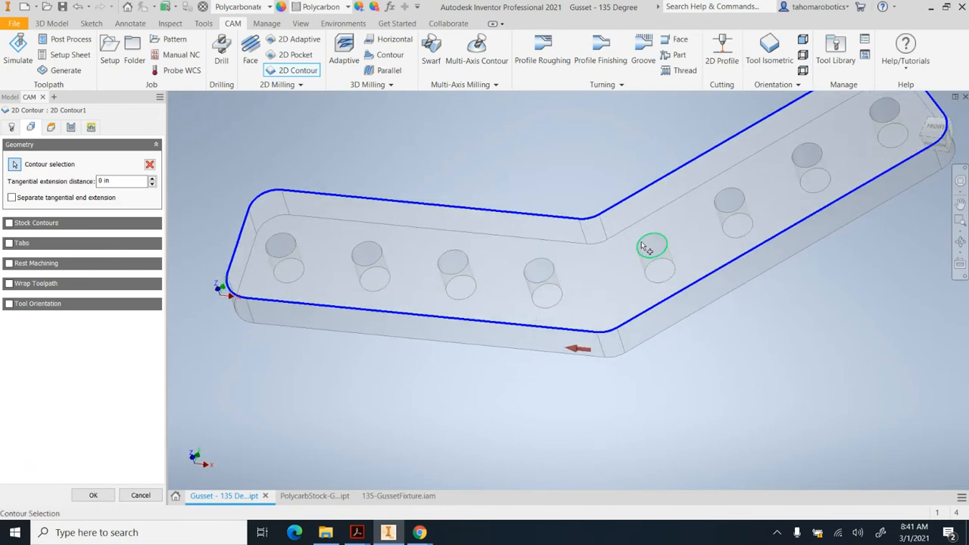
Step: Set the 2D contour's bottom height reference to Model bottom
click(51, 127)
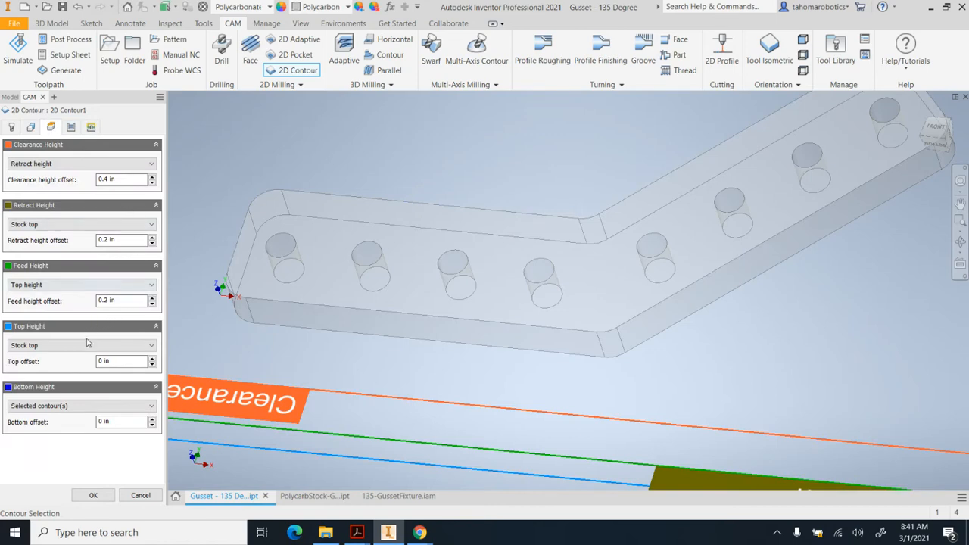
mouse_move(392, 307)
shift+middle_down()
mouse_move(404, 295)
mouse_move(396, 292)
shift+middle_up()
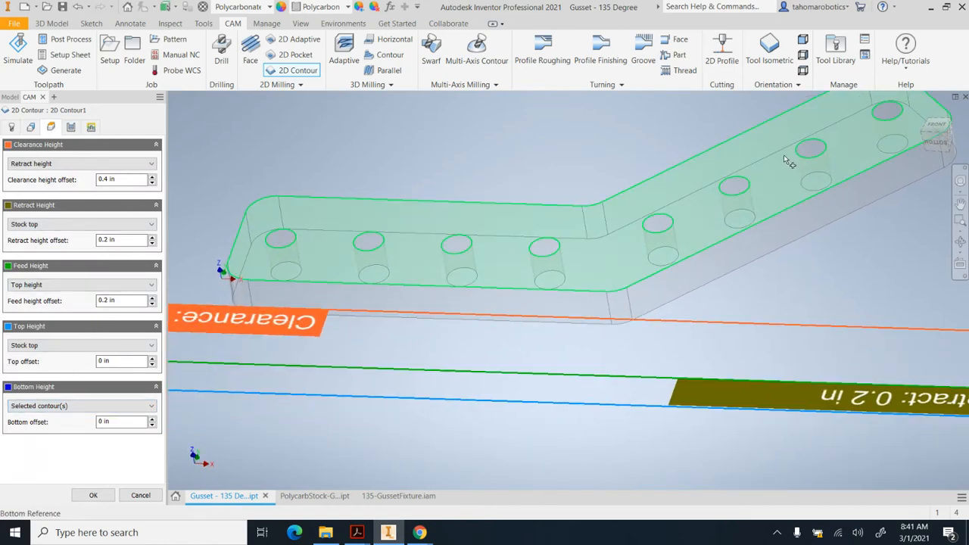
click(938, 151)
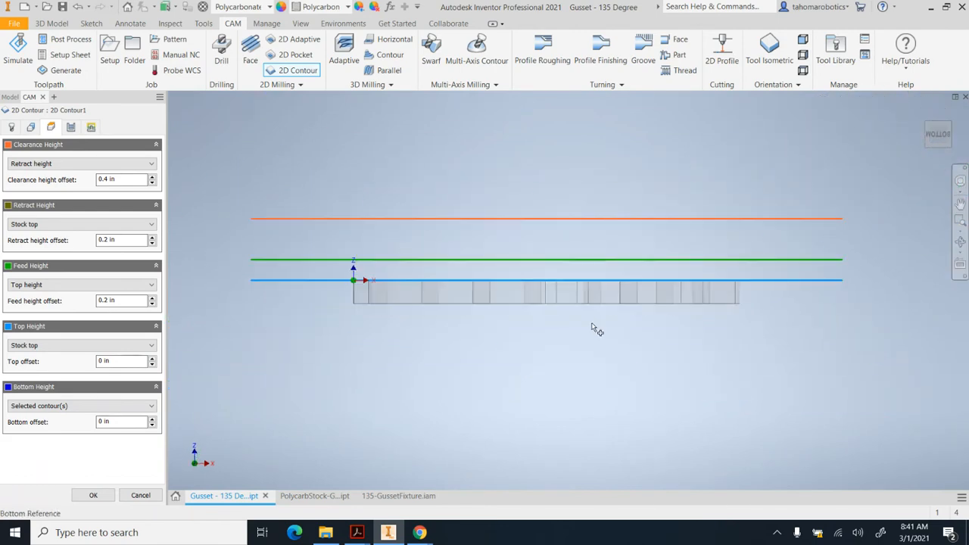
scroll(451, 288, up, 3)
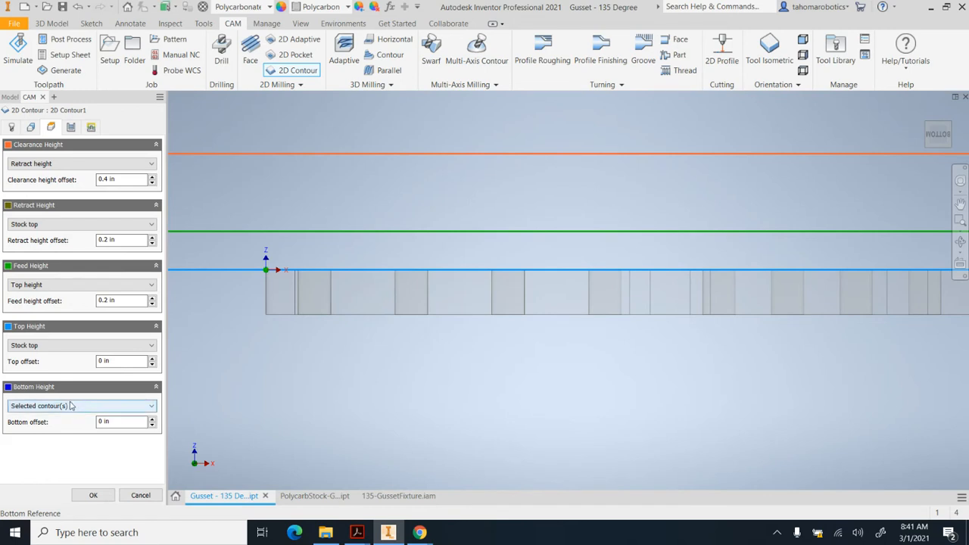
click(345, 274)
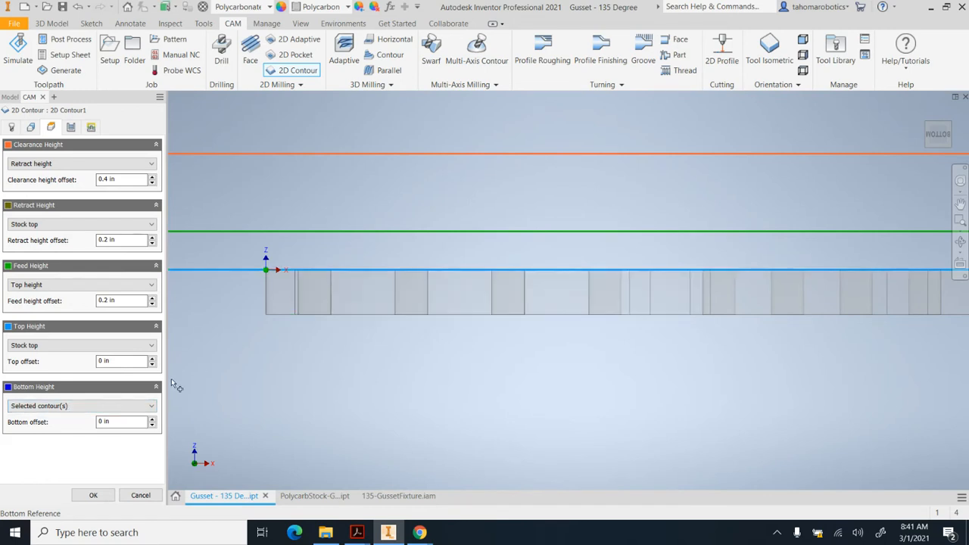
click(138, 407)
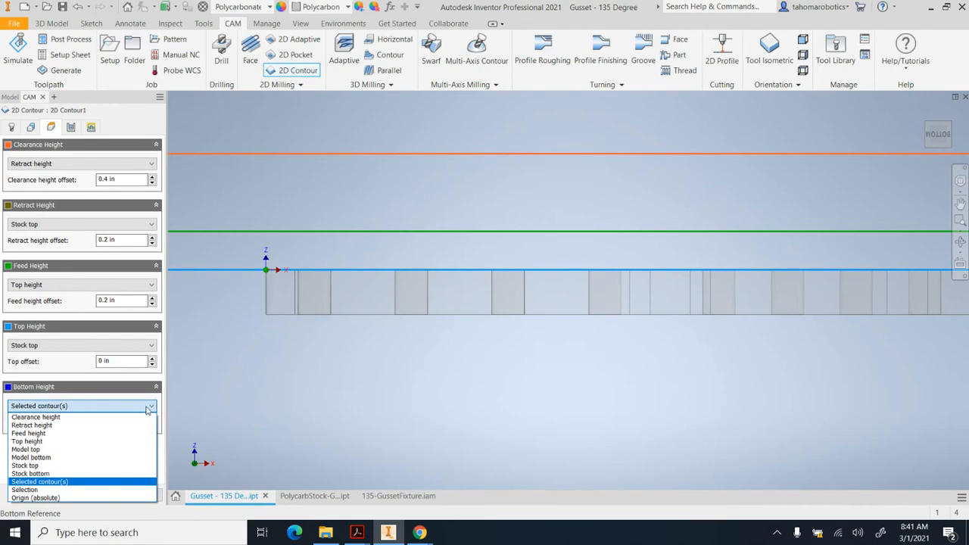
click(78, 458)
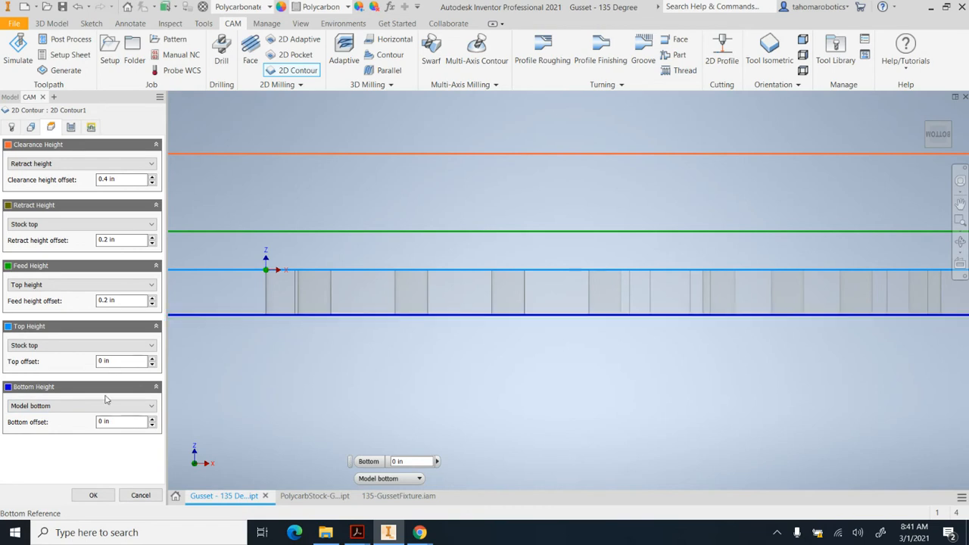
Step: Keep Model bottom as the bottom height reference and generate the 2D contour toolpath
click(92, 410)
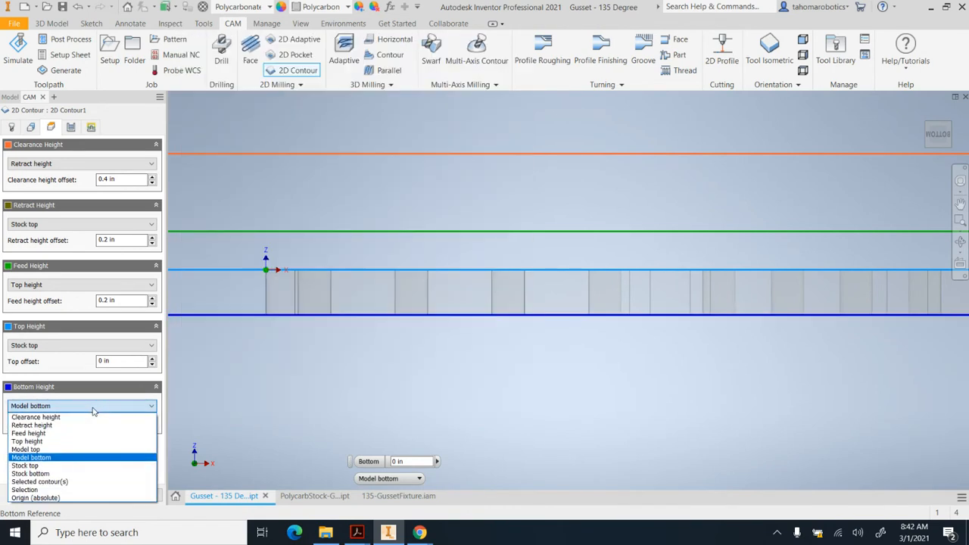
click(66, 457)
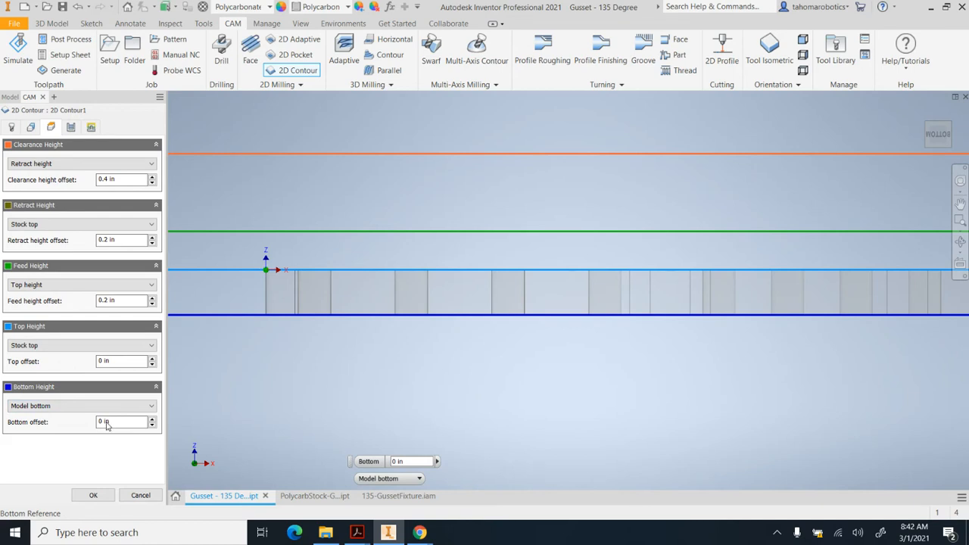
click(89, 496)
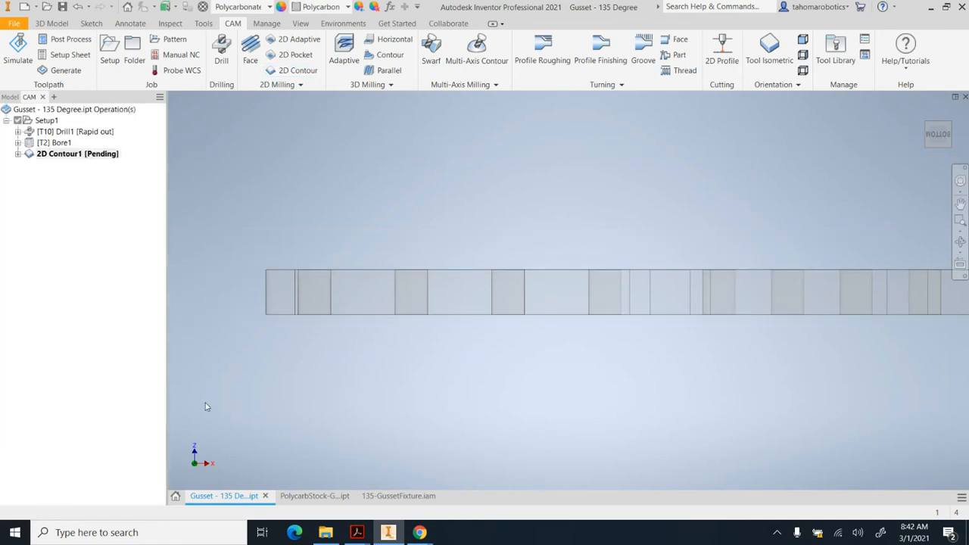
Step: Examine the 2D contour toolpath around the gusset outline, including its lead-in and lead-out moves up close
shift+middle_drag(600, 183, 594, 220)
scroll(508, 205, down, 3)
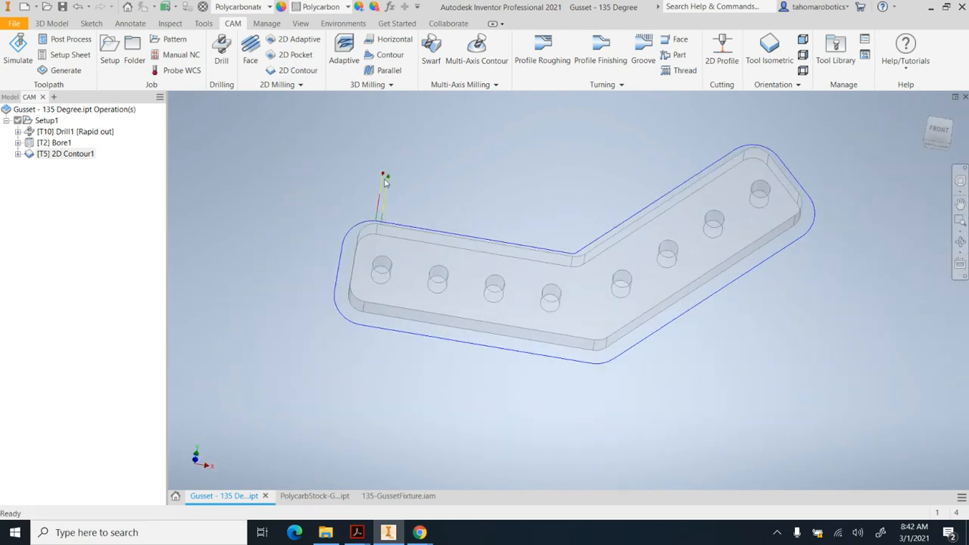
scroll(384, 180, up, 4)
scroll(372, 272, down, 2)
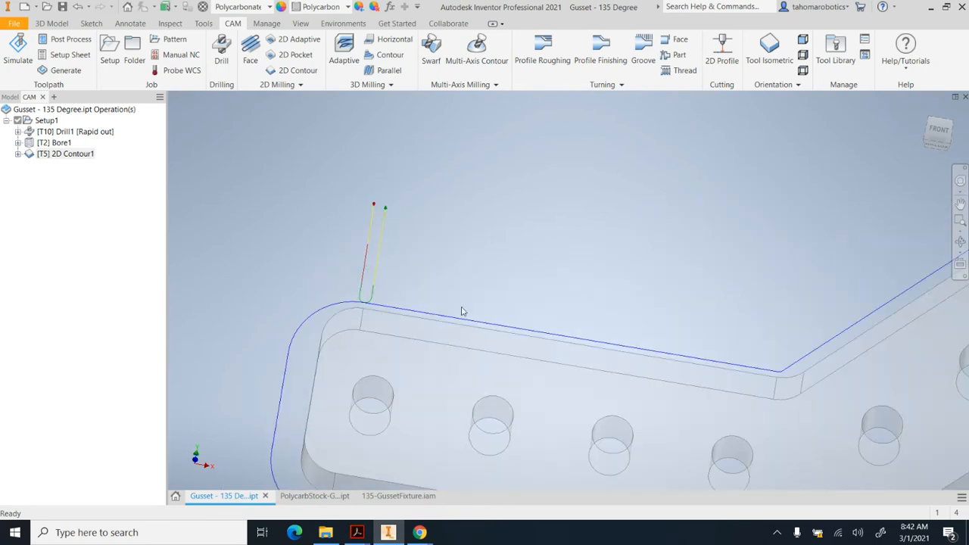
scroll(350, 262, down, 4)
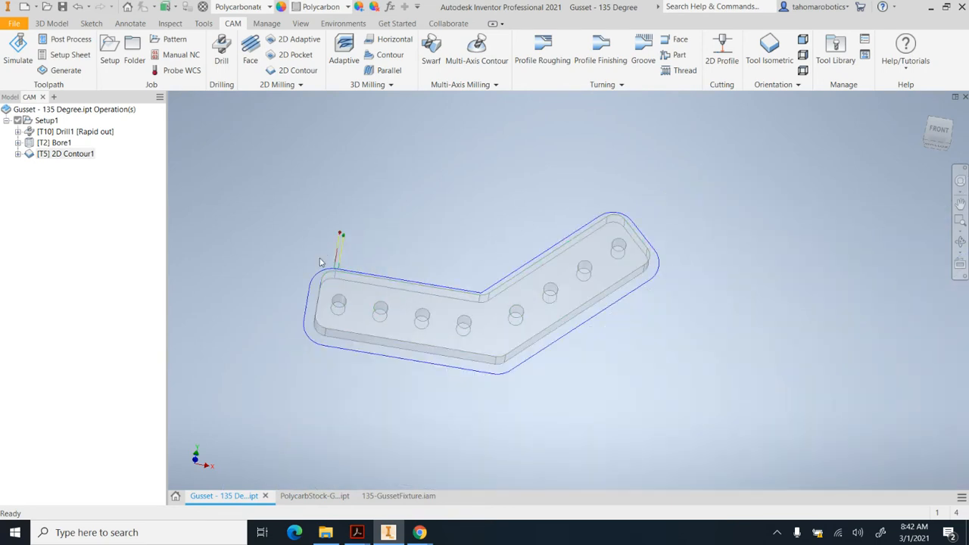
scroll(342, 263, up, 4)
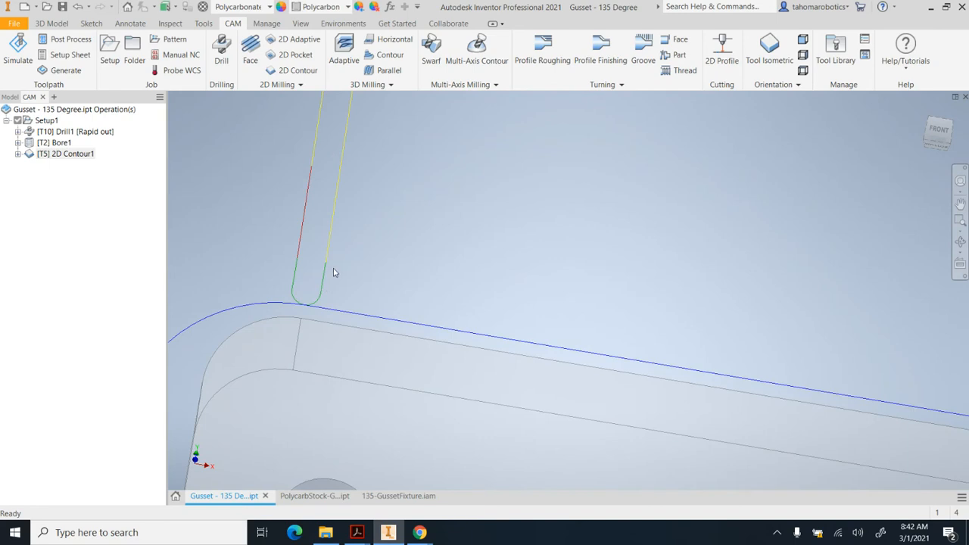
scroll(333, 272, down, 3)
scroll(442, 274, down, 5)
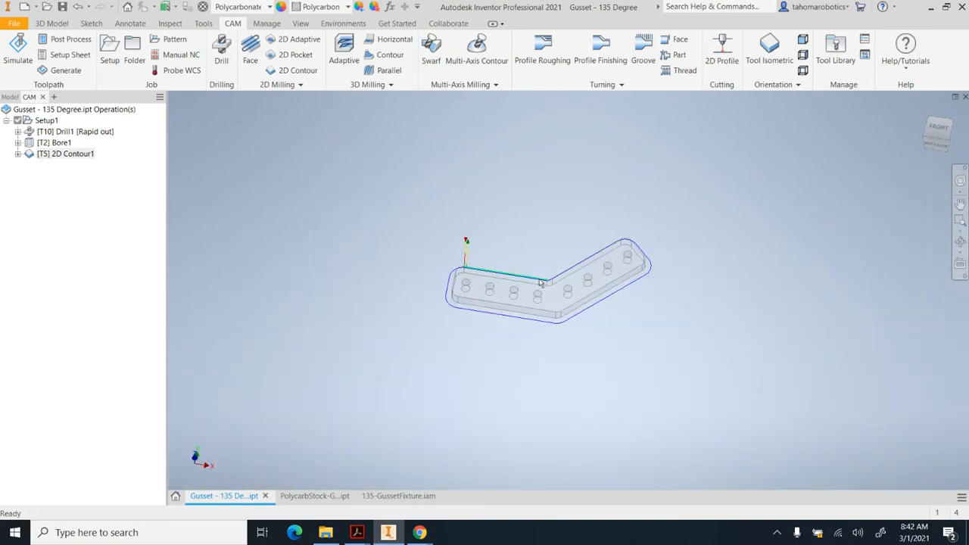
scroll(537, 337, up, 2)
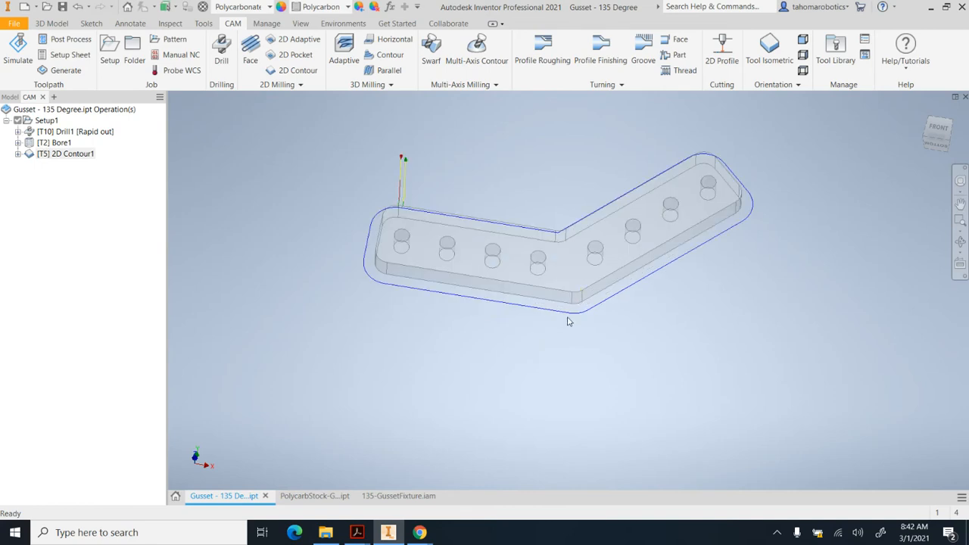
Step: Inspect the contour toolpath's cutting depth relative to the gusset's bottom from the side and the end
shift+middle_drag(575, 297, 583, 260)
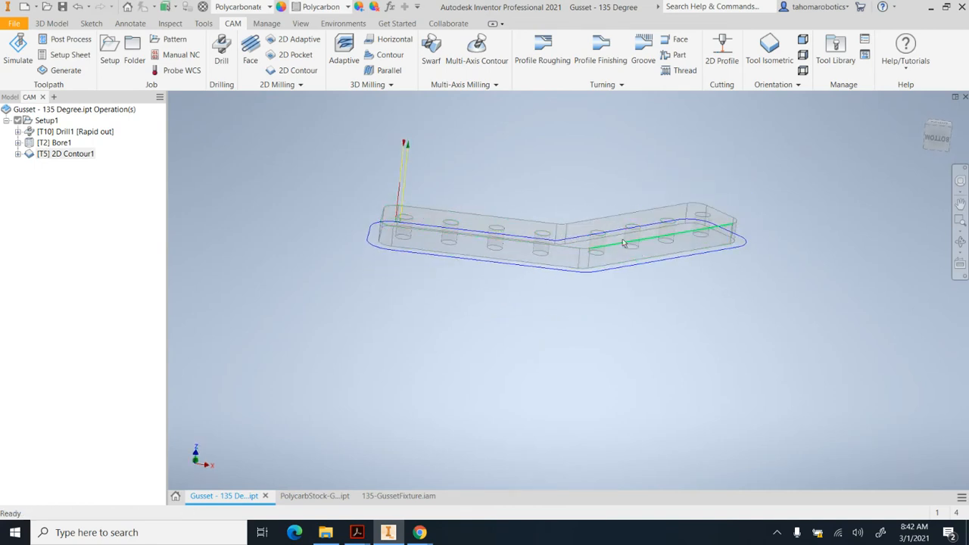
mouse_move(494, 211)
shift+middle_down()
mouse_move(487, 242)
mouse_move(471, 249)
mouse_move(472, 223)
mouse_move(493, 253)
mouse_move(505, 238)
mouse_move(493, 231)
mouse_move(504, 207)
mouse_move(492, 200)
shift+middle_up()
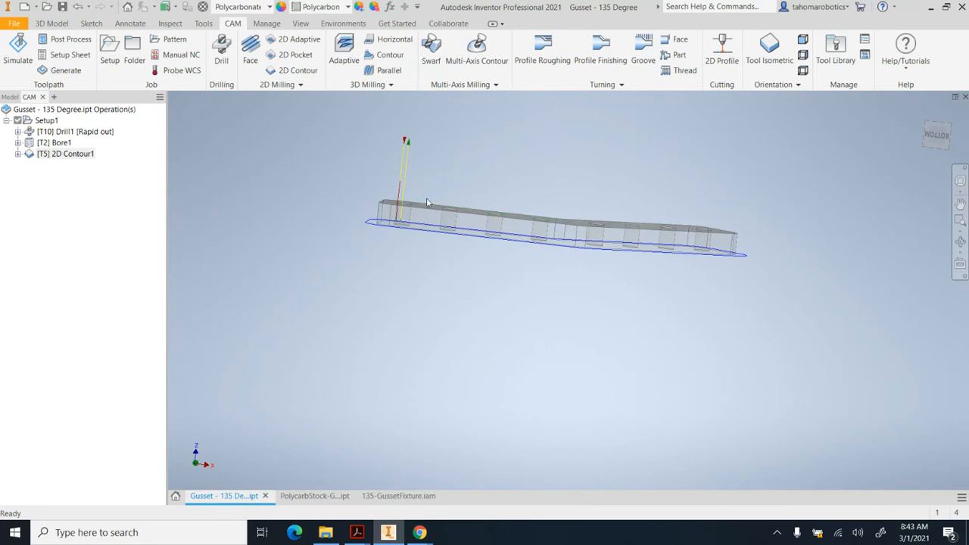
shift+middle_drag(467, 190, 545, 208)
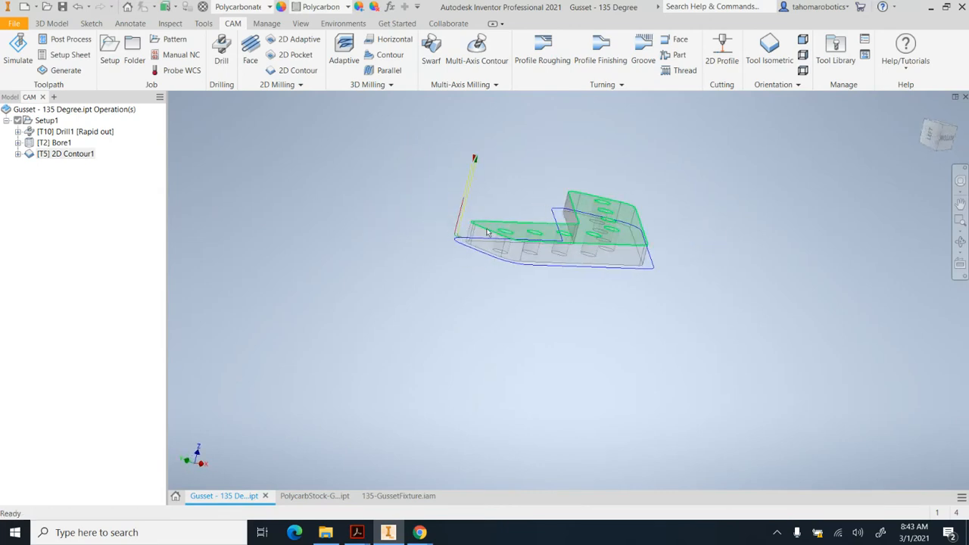
scroll(475, 237, down, 5)
scroll(408, 167, up, 4)
shift+middle_drag(440, 183, 489, 91)
Step: Simulate the 2D contour with the stock shown, examine the tool and gusset outline in the stock, and close the simulation
click(29, 58)
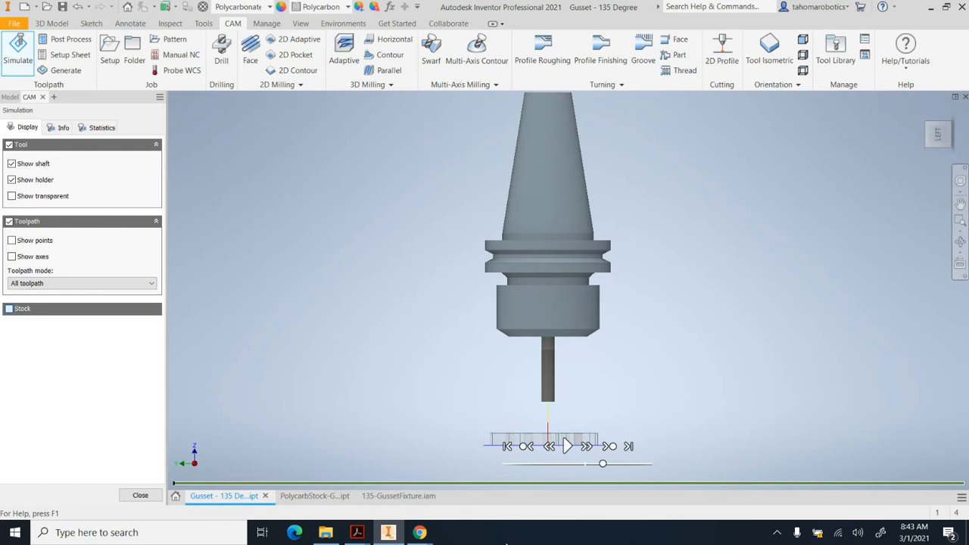
click(567, 446)
click(567, 446)
shift+middle_drag(519, 306, 552, 342)
scroll(495, 317, up, 4)
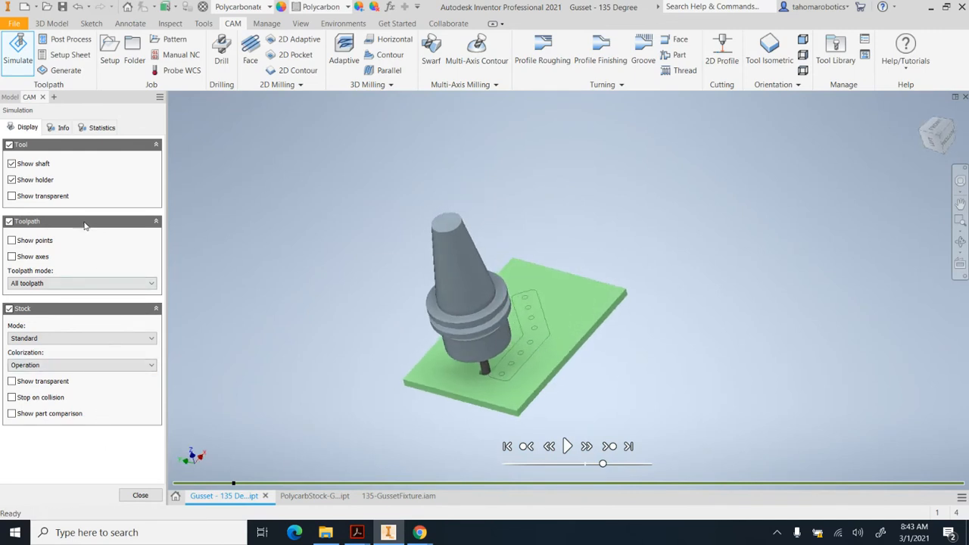
shift+middle_drag(603, 294, 528, 317)
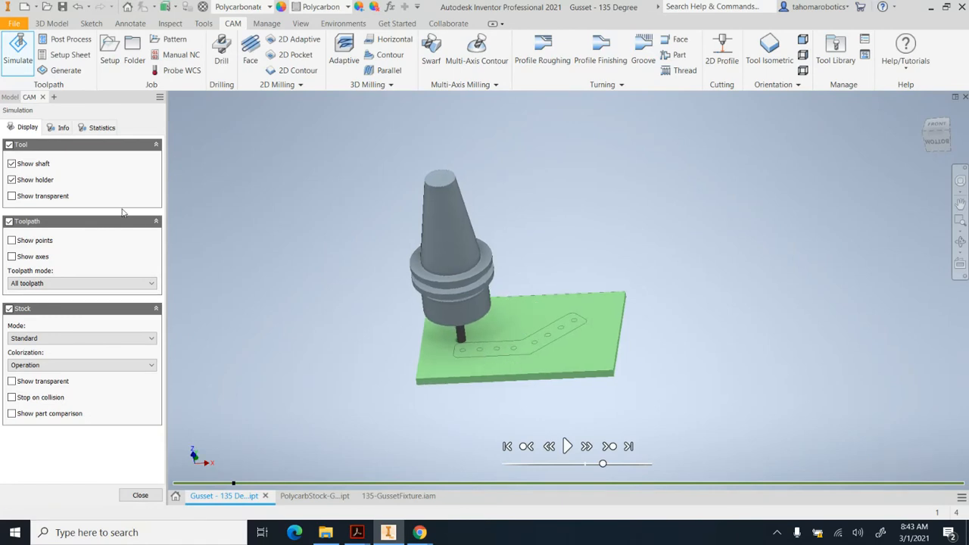
click(140, 497)
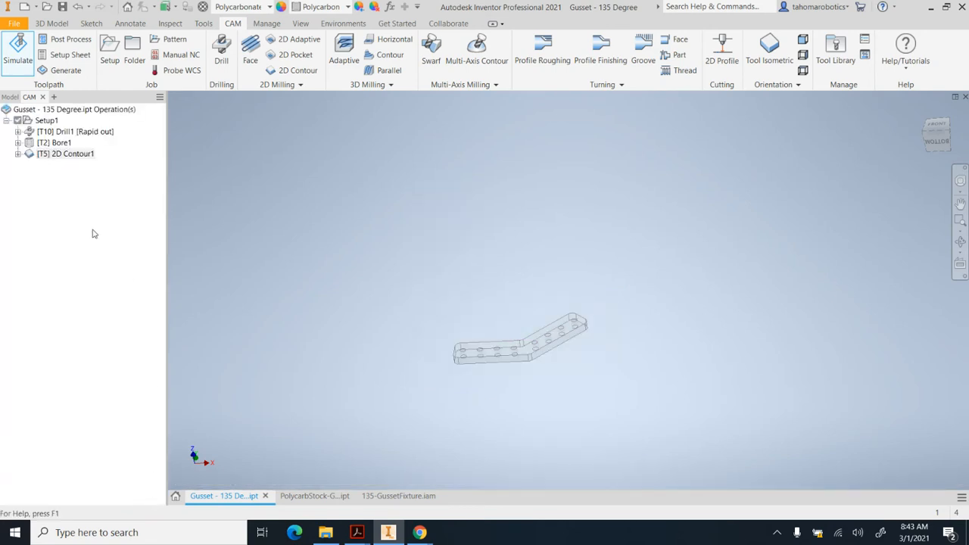
Step: Edit the 2D contour to enable rectangular tabs positioned by distance, with a distance of 1.5 in
double_click(32, 155)
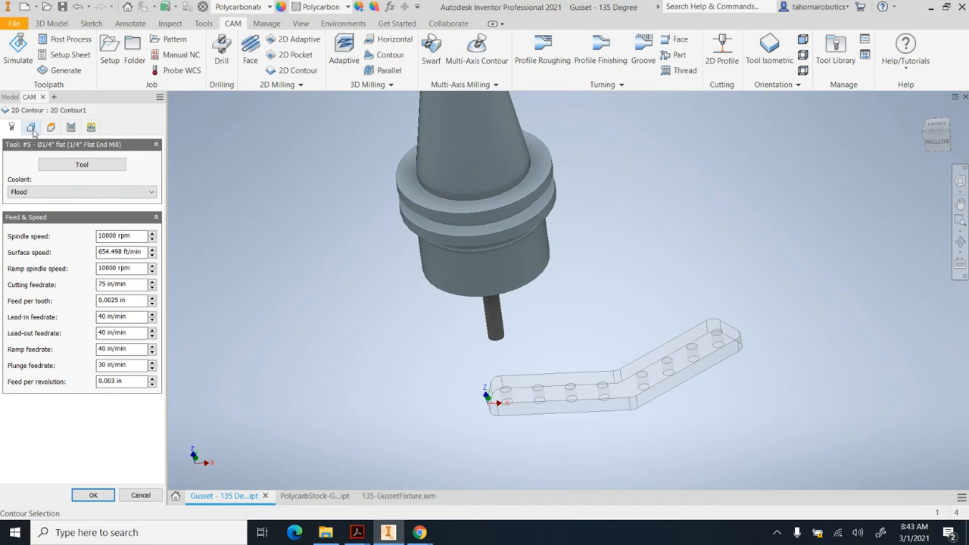
click(31, 127)
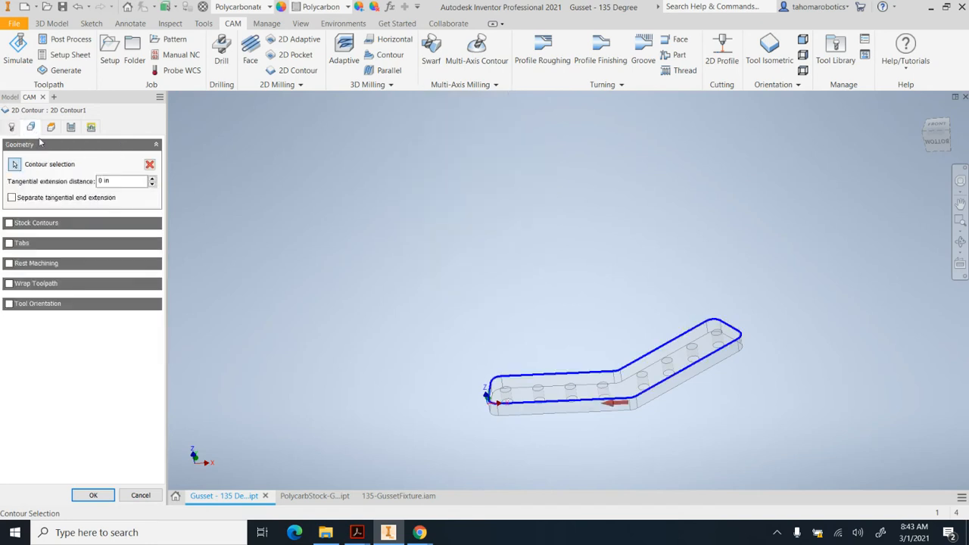
click(9, 244)
scroll(639, 421, up, 3)
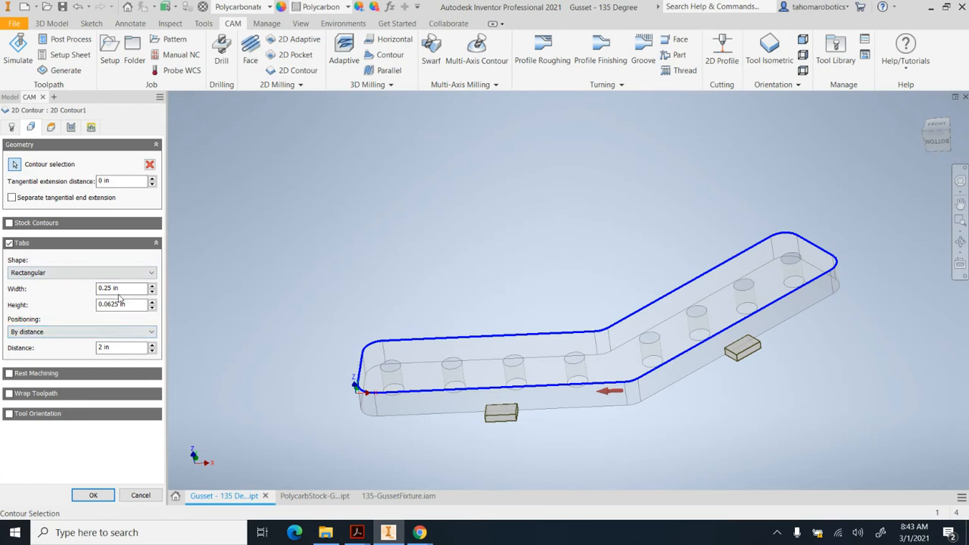
shift+middle_drag(602, 389, 607, 407)
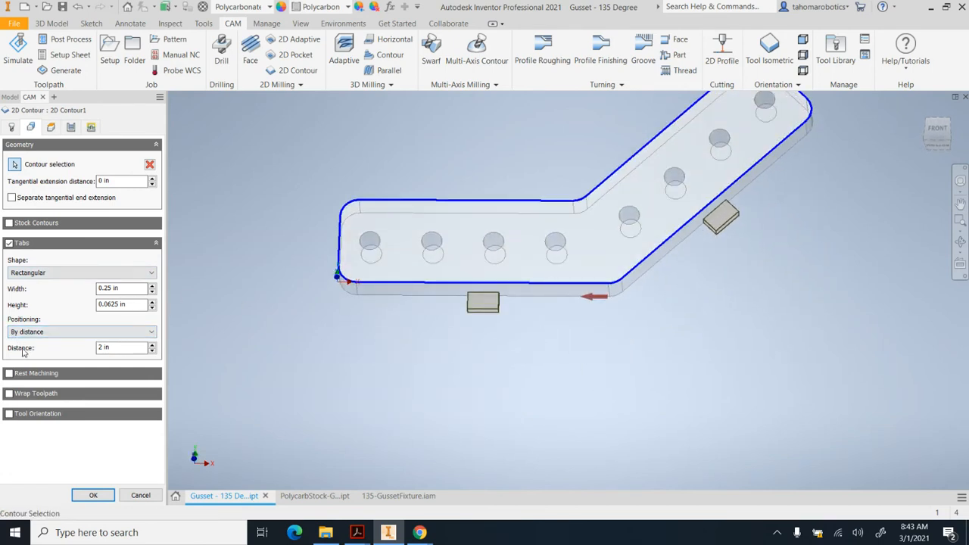
click(95, 348)
text(1.5)
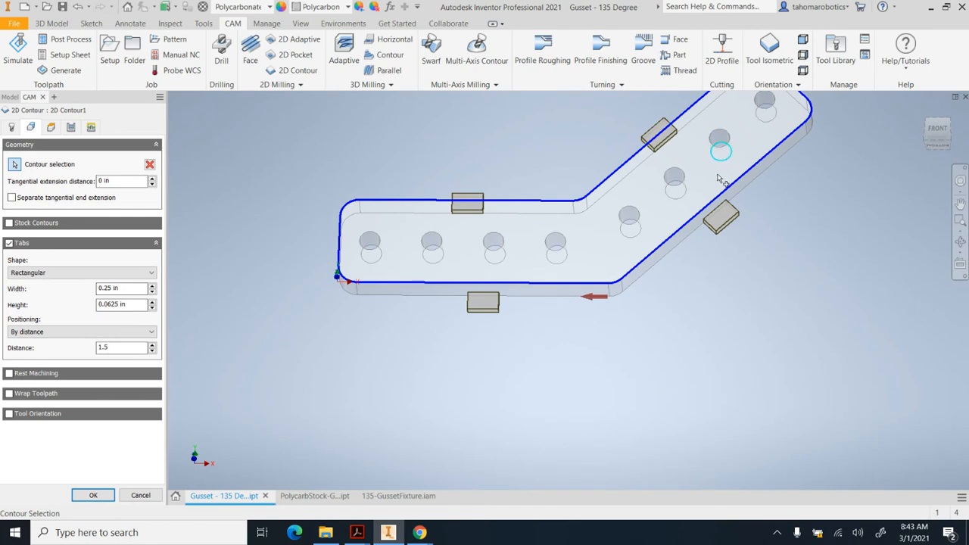
Step: Set the contour tabs' width to 0.4 in and their height to 0.025 in
click(99, 291)
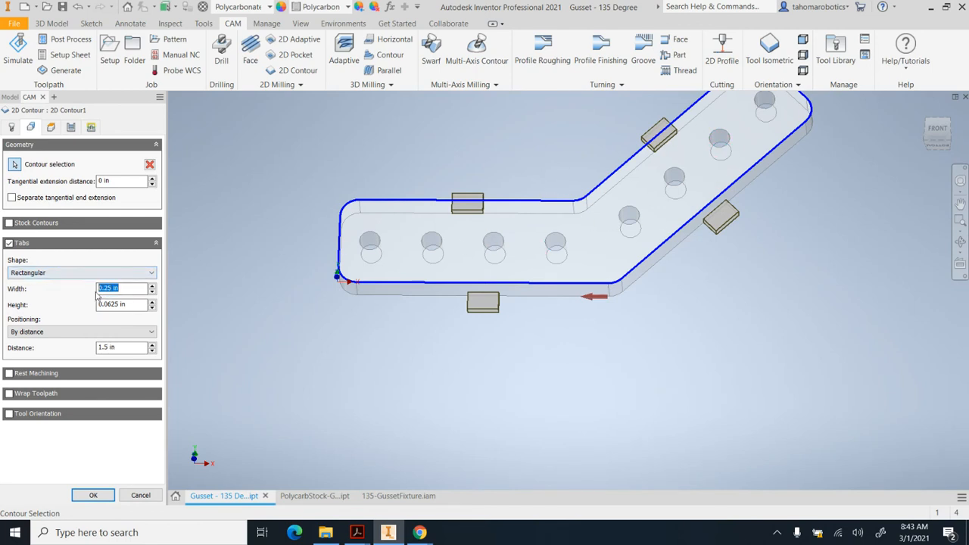
text(.4)
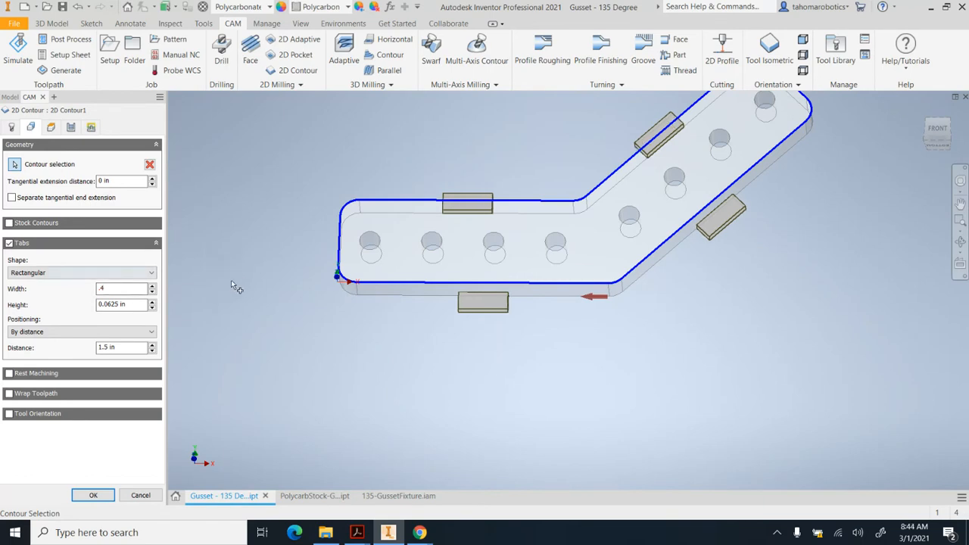
shift+middle_drag(468, 289, 473, 272)
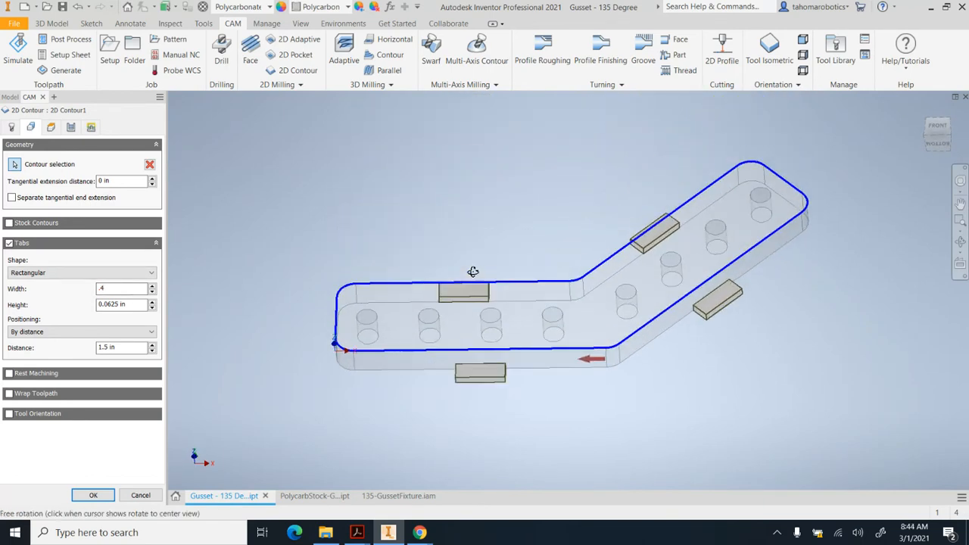
click(137, 304)
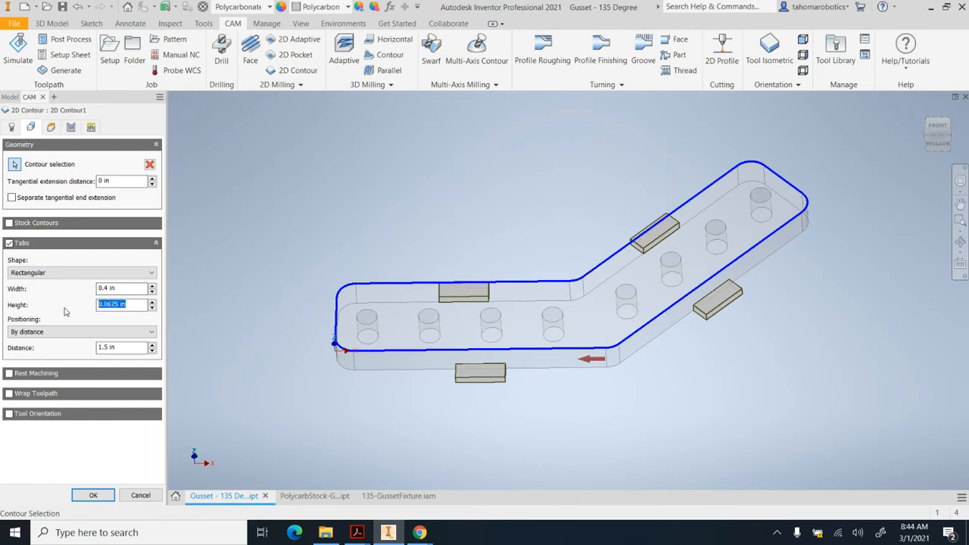
text(.025)
shift+middle_drag(276, 290, 265, 302)
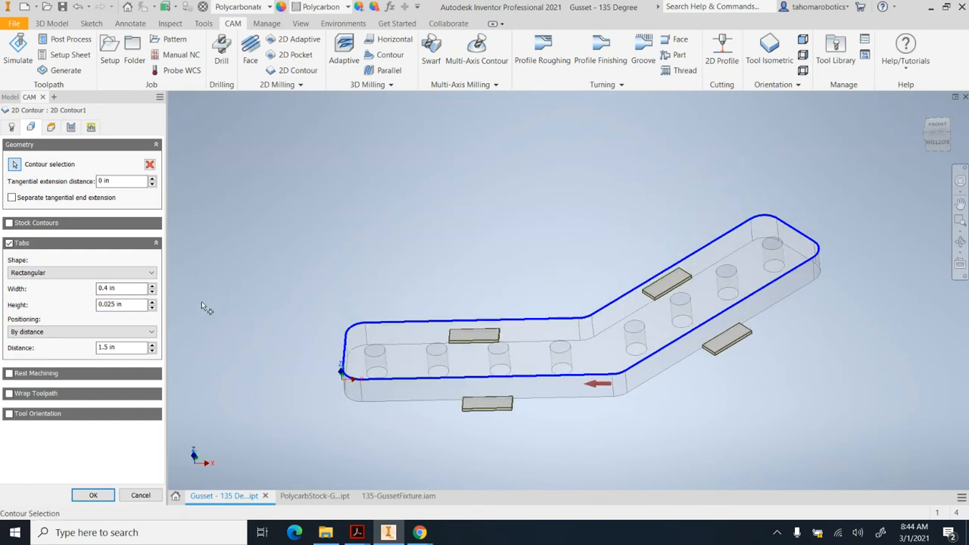
Step: Check the tabs along the gusset's bottom from the side and from above, and accept the edited 2D contour
click(937, 143)
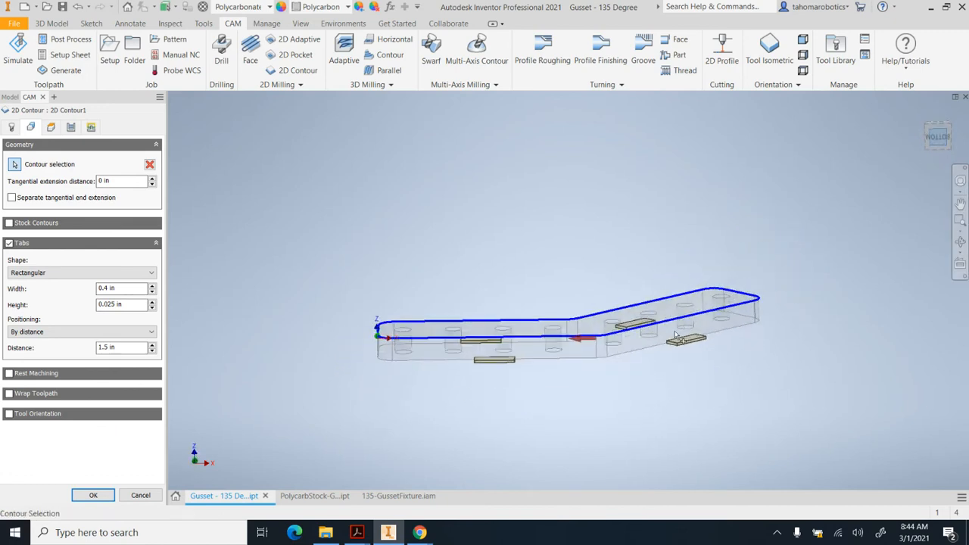
scroll(522, 314, up, 5)
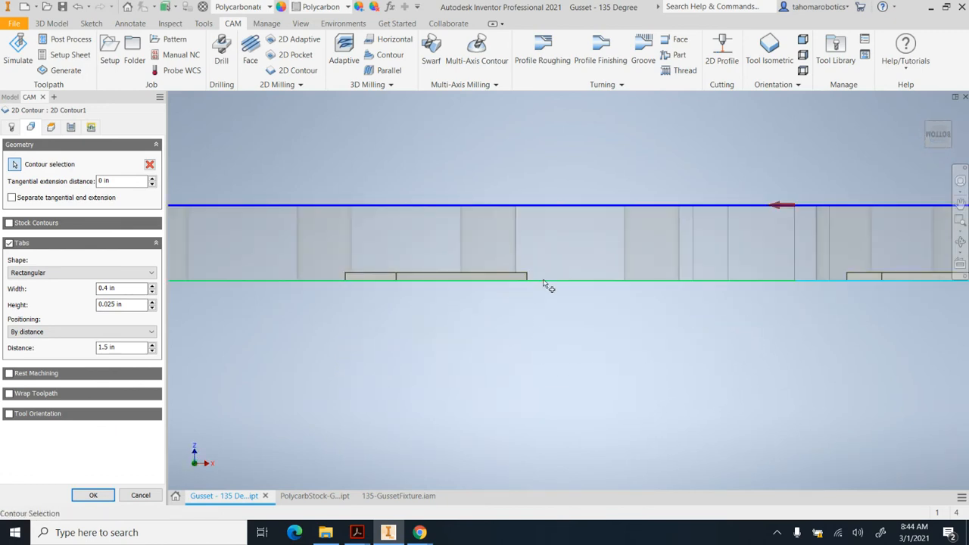
scroll(577, 258, down, 2)
scroll(575, 254, down, 2)
shift+middle_drag(580, 251, 581, 277)
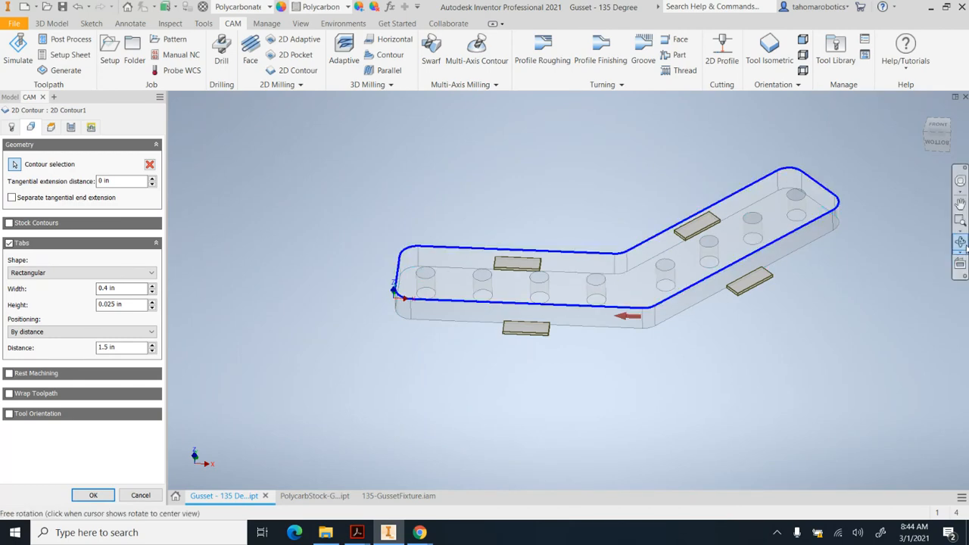
shift+middle_drag(752, 252, 723, 266)
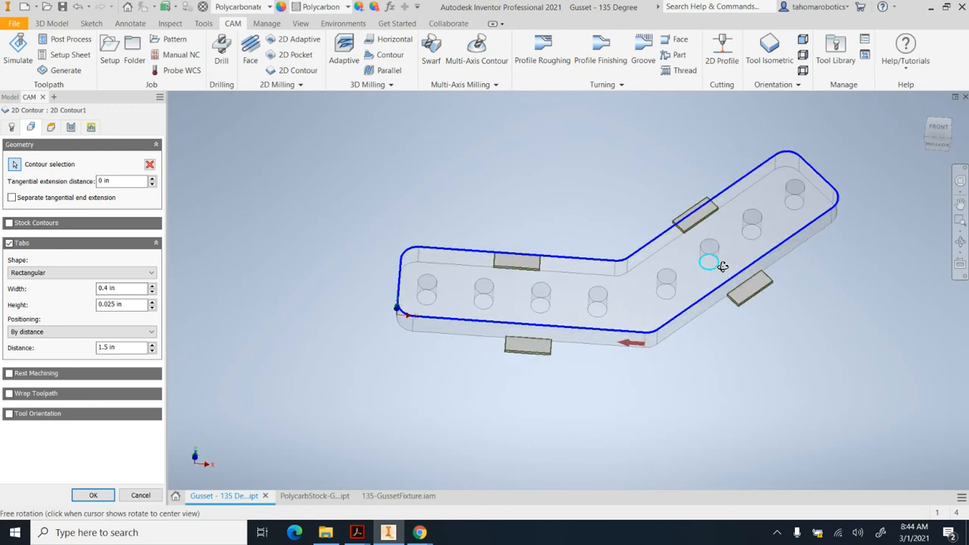
click(93, 496)
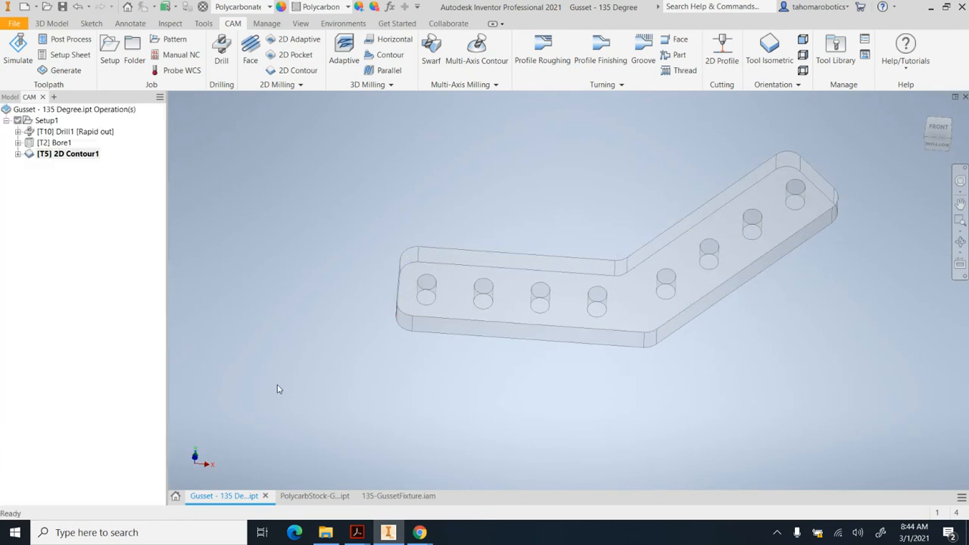
Step: Simulate the 2D contour with its tabs, view the cut from above, and close the simulation
shift+middle_drag(486, 296, 500, 266)
click(7, 60)
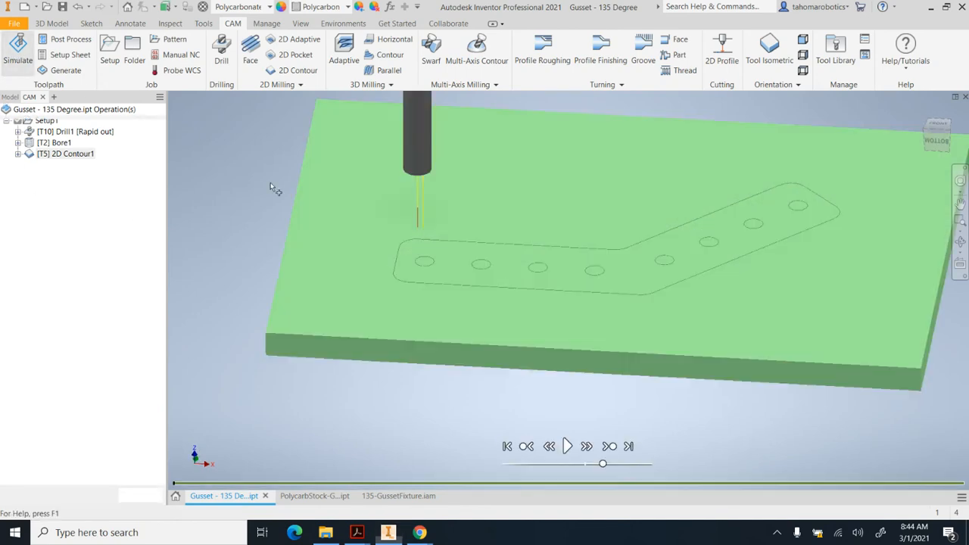
click(568, 446)
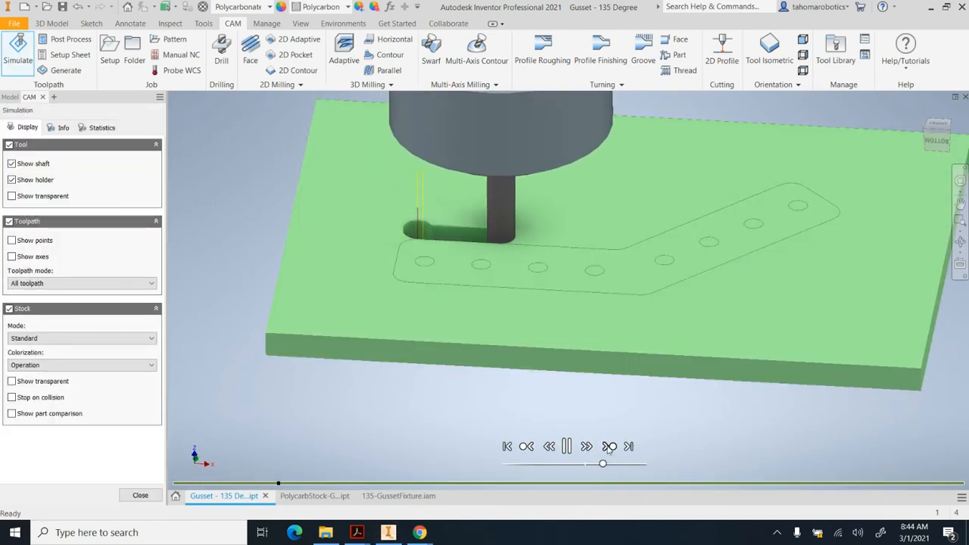
scroll(641, 318, down, 5)
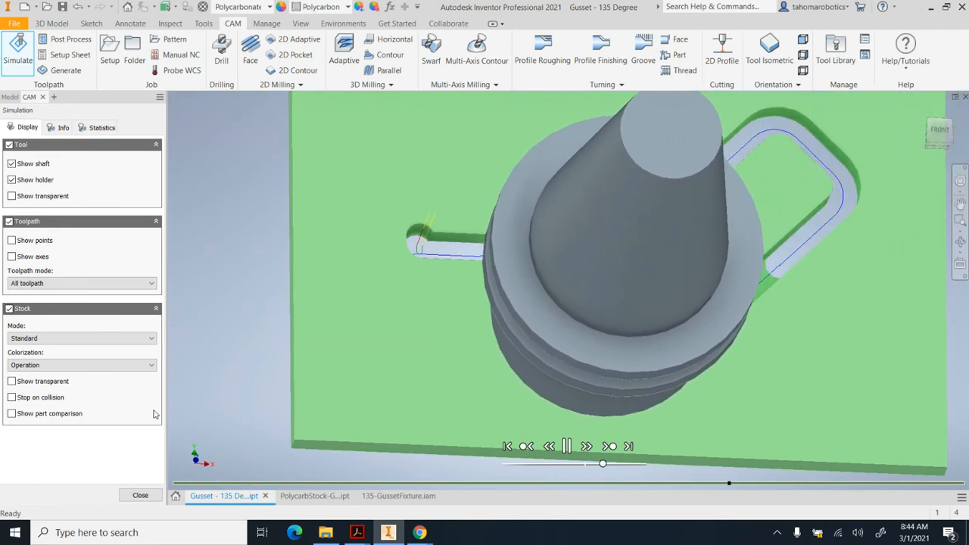
click(140, 495)
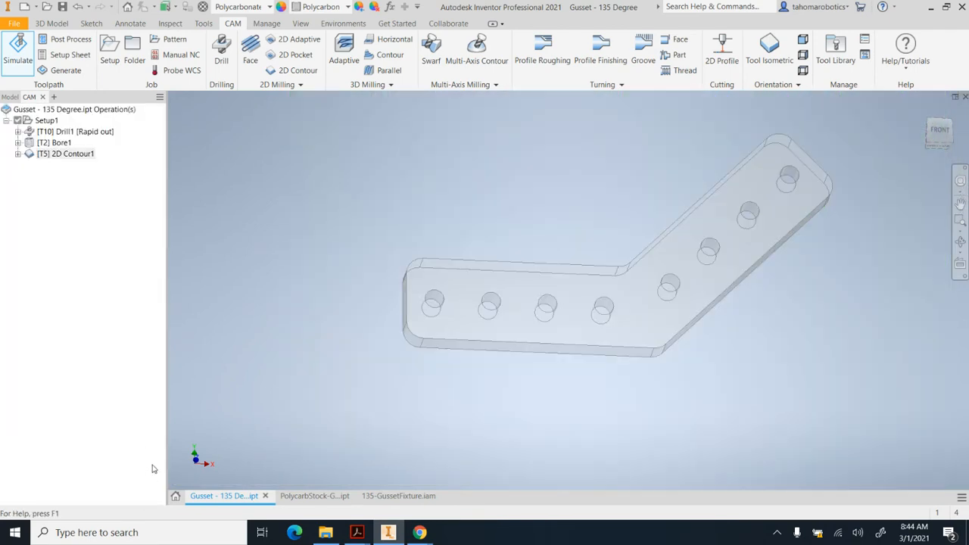
Step: Edit the 2D contour to cut at multiple depths with a maximum roughing stepdown of 0.125 in, and accept it
click(27, 155)
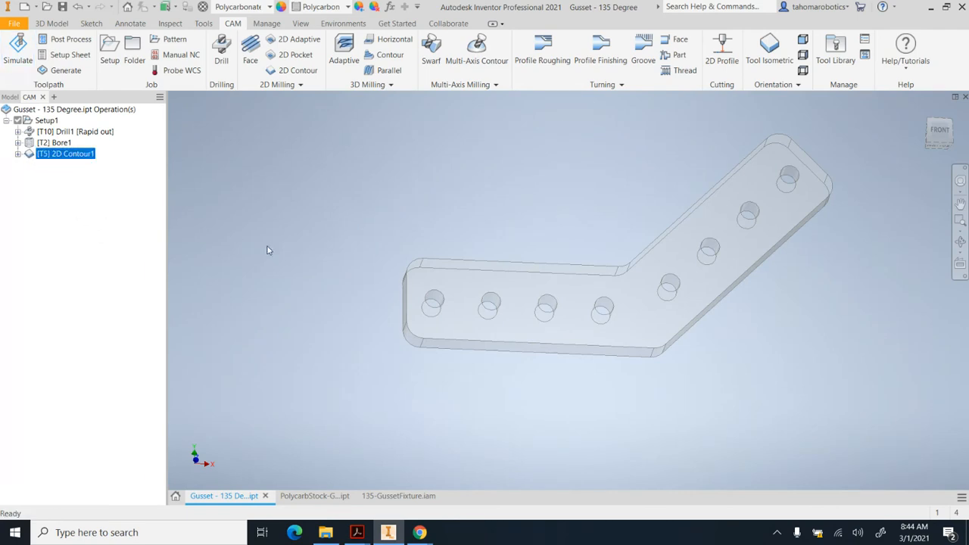
double_click(36, 155)
click(70, 126)
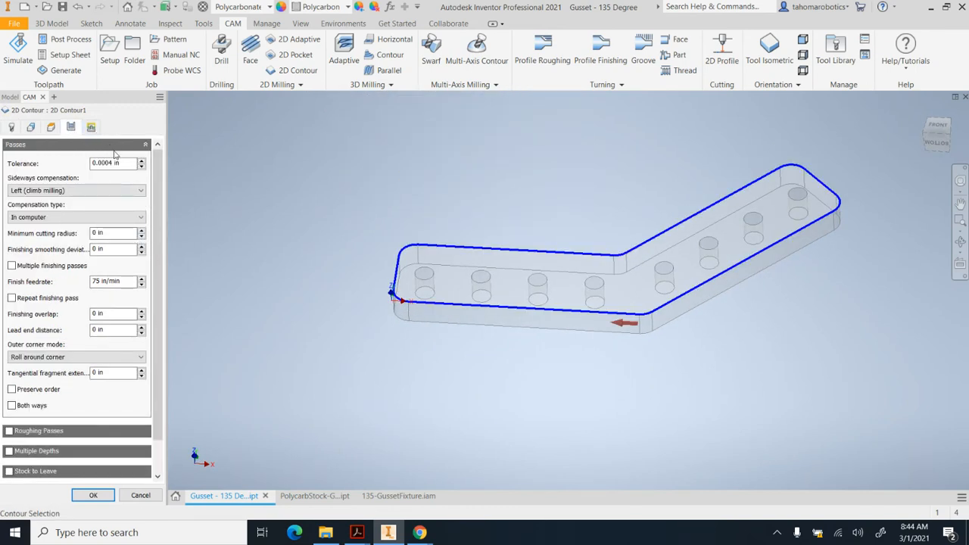
scroll(159, 212, down, 2)
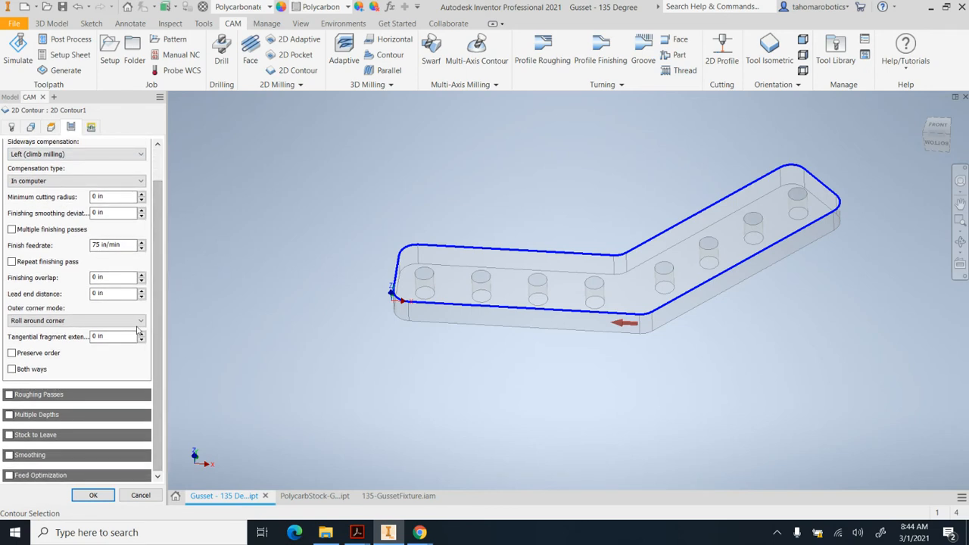
click(9, 415)
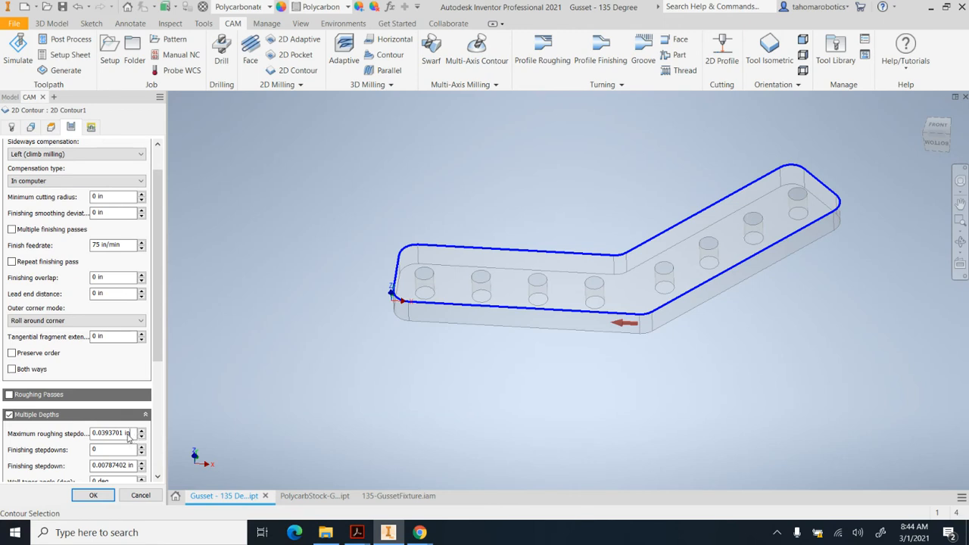
drag(133, 432, 66, 441)
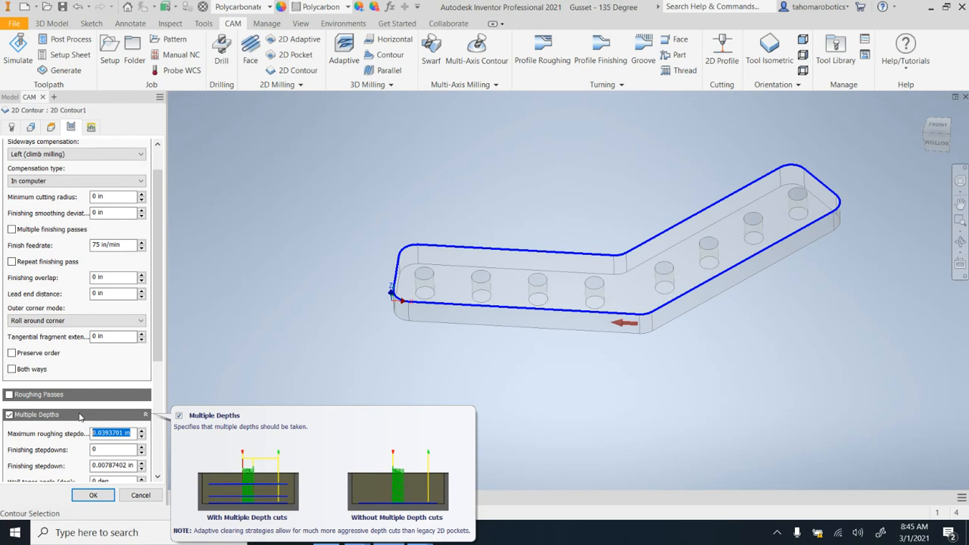
text(.125)
click(93, 495)
Step: Examine the multiple-depth contour toolpath from the side and at an angle, including its entry, exit and tab moves
shift+middle_drag(551, 308, 555, 270)
mouse_move(646, 279)
shift+middle_down()
mouse_move(636, 281)
mouse_move(655, 288)
shift+middle_up()
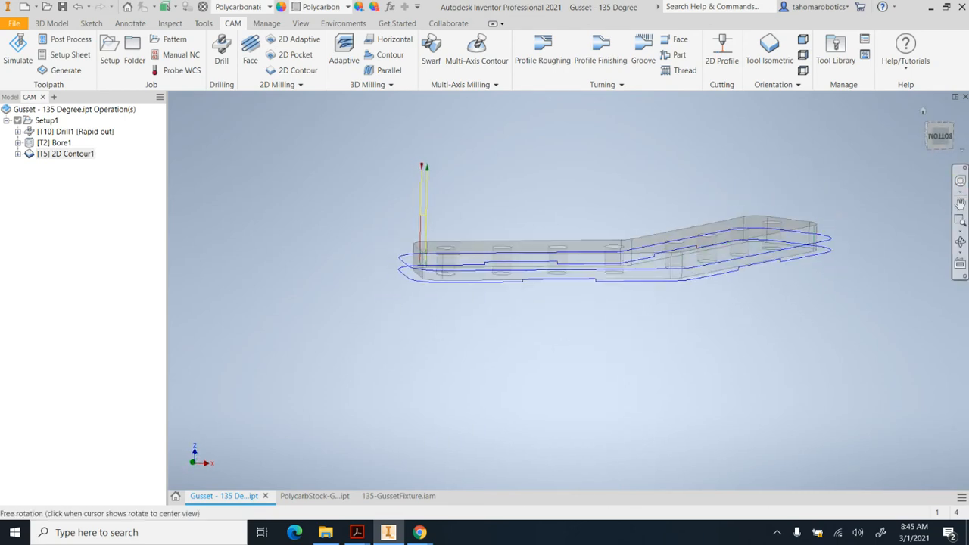
click(941, 140)
scroll(415, 290, up, 5)
shift+middle_drag(441, 272, 444, 306)
shift+middle_drag(382, 269, 469, 279)
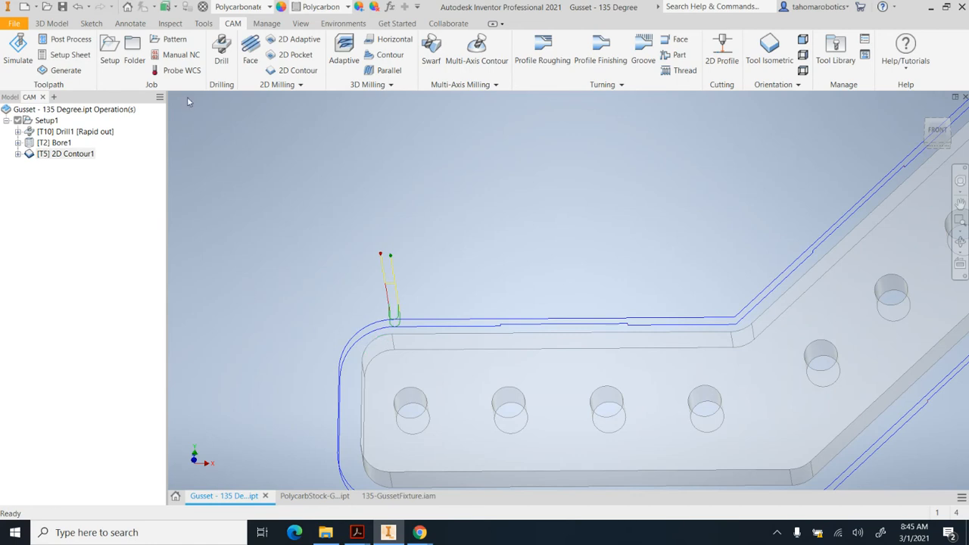
shift+middle_drag(562, 264, 580, 244)
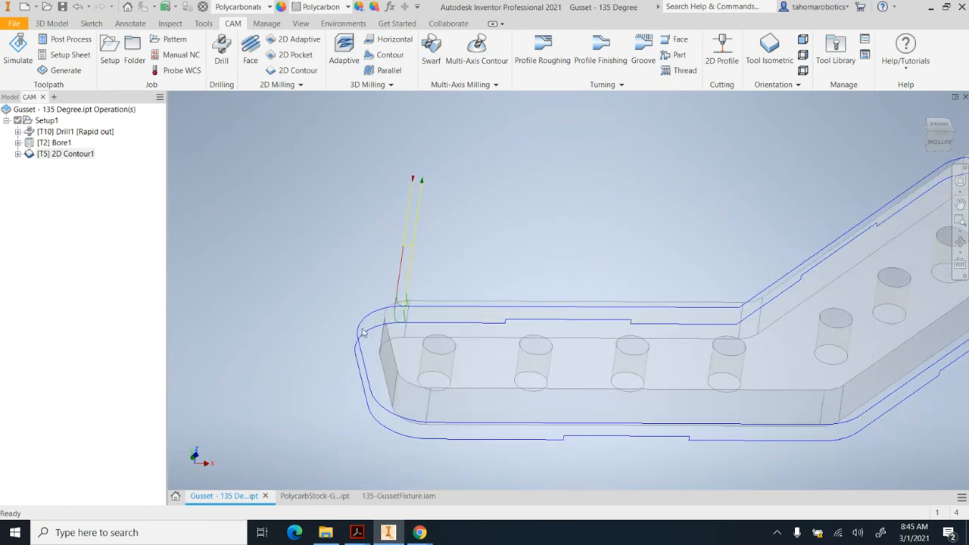
shift+middle_drag(416, 316, 434, 310)
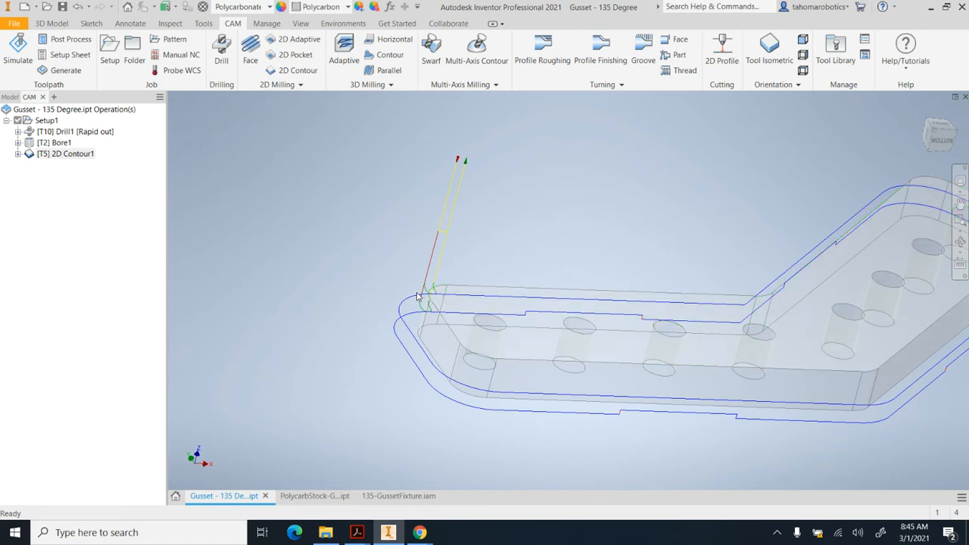
shift+middle_drag(432, 296, 538, 283)
scroll(676, 292, down, 3)
shift+middle_drag(657, 261, 575, 280)
Step: Enable ramp entry for the 2D contour with a 2 deg ramping angle and accept the operation
click(30, 155)
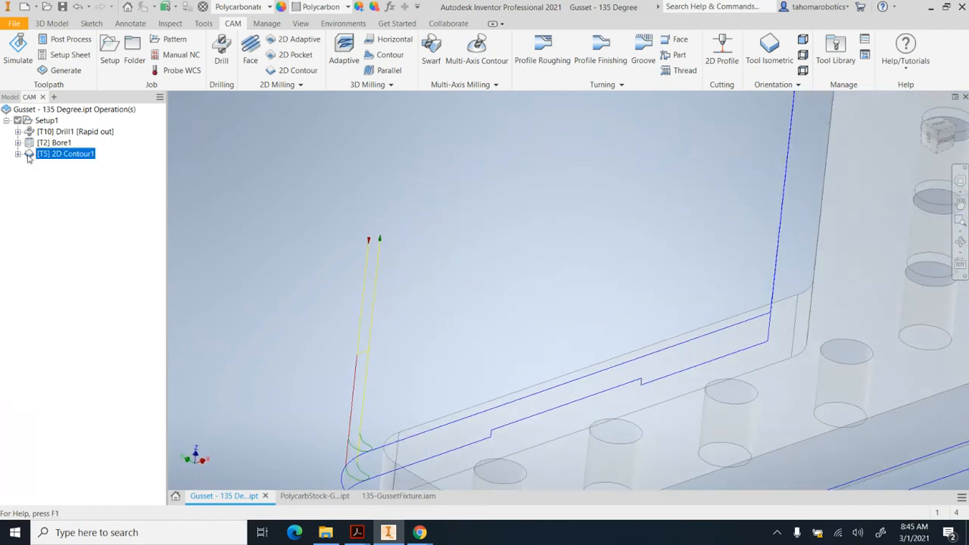
double_click(30, 154)
click(90, 127)
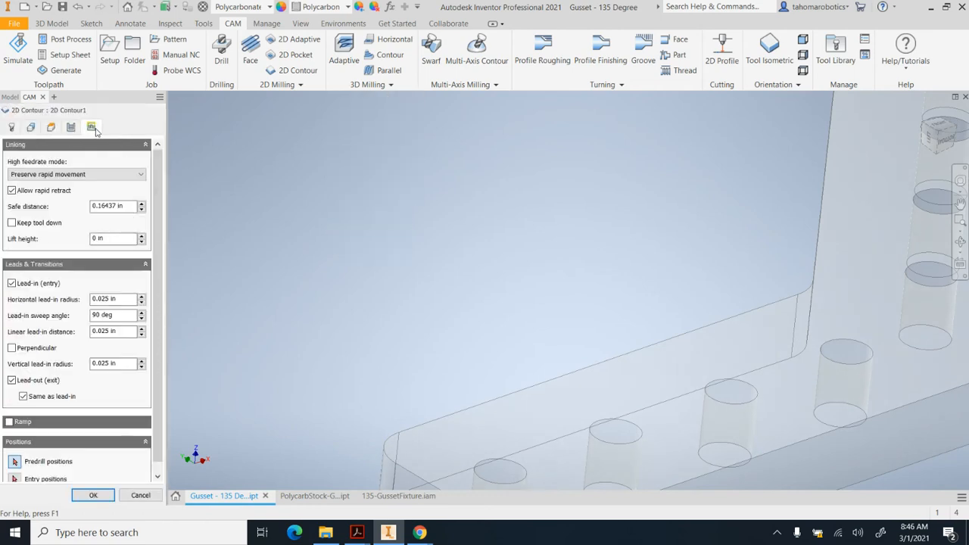
drag(164, 185, 157, 224)
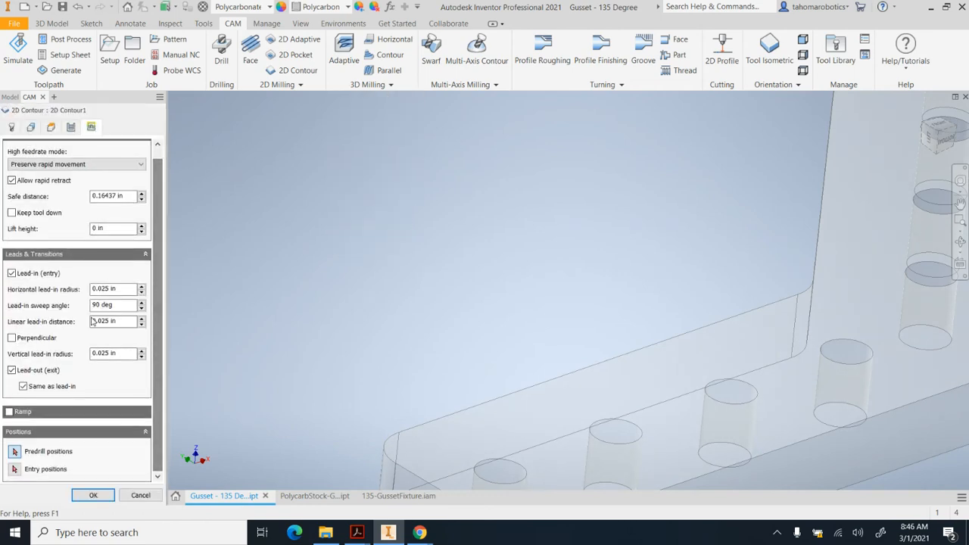
click(9, 413)
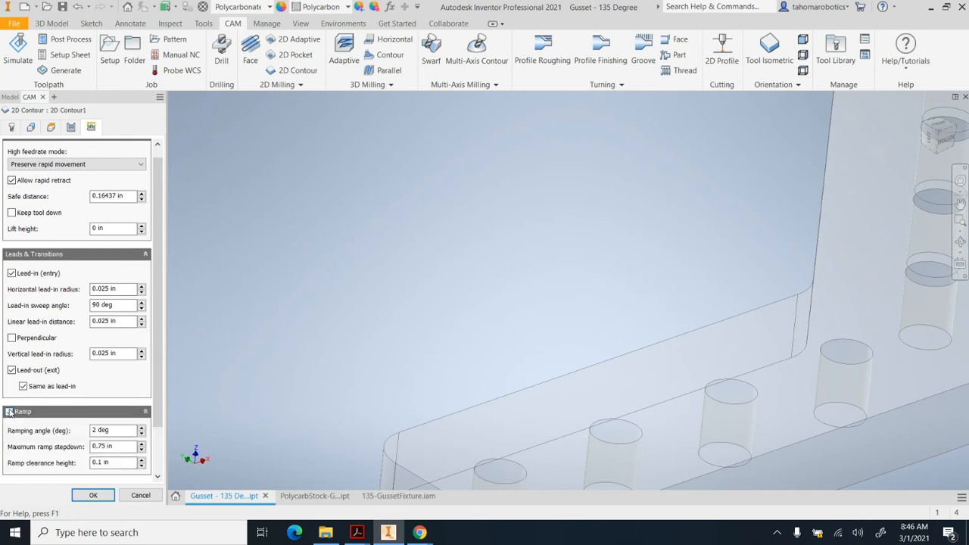
drag(156, 359, 149, 404)
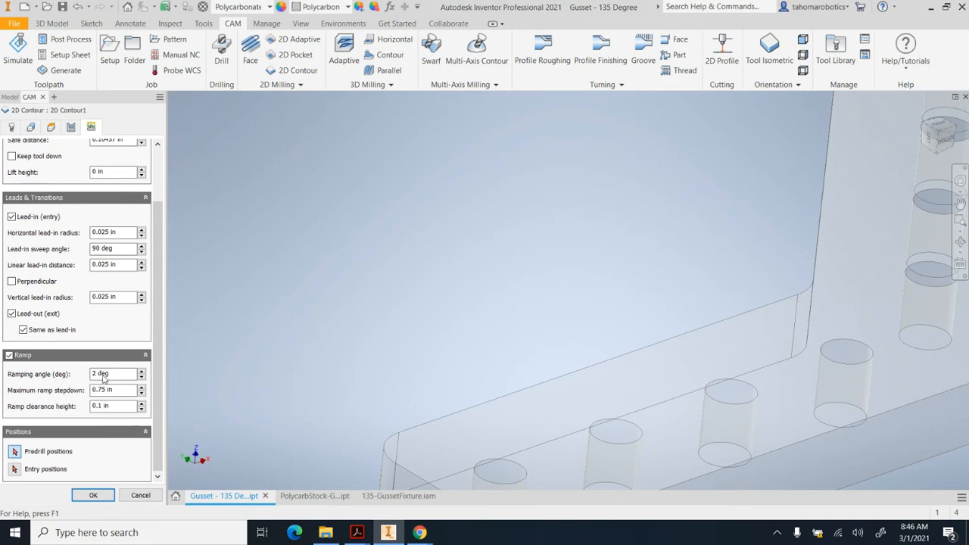
click(93, 495)
Step: Simulate the ramped 2D contour, inspect the lead-in and lead-out cut at the gusset's corner, and close the simulation
shift+middle_drag(452, 232, 679, 232)
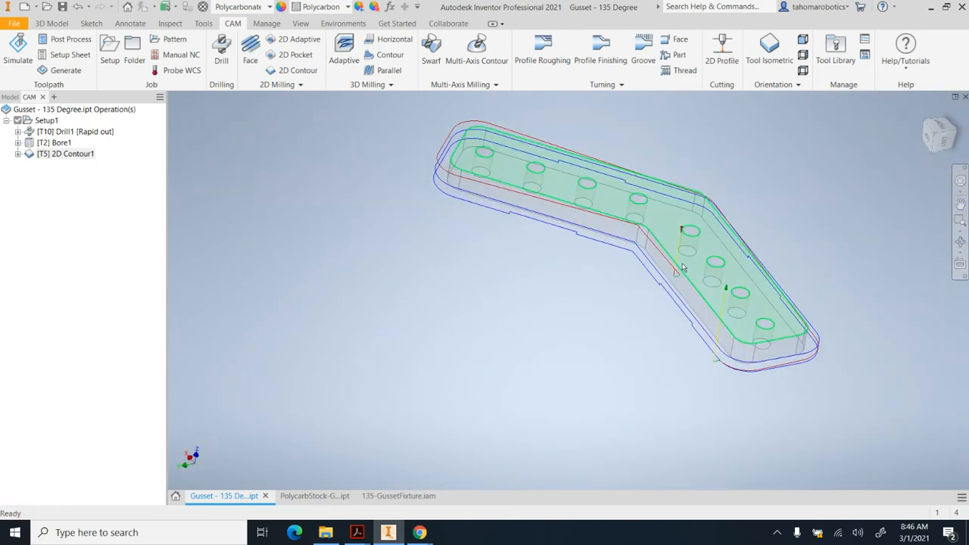
click(18, 47)
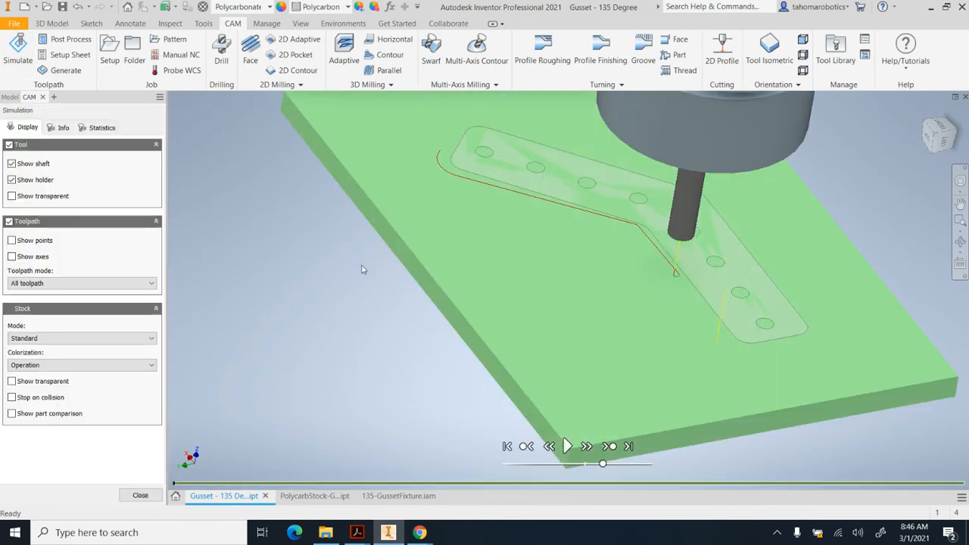
click(567, 446)
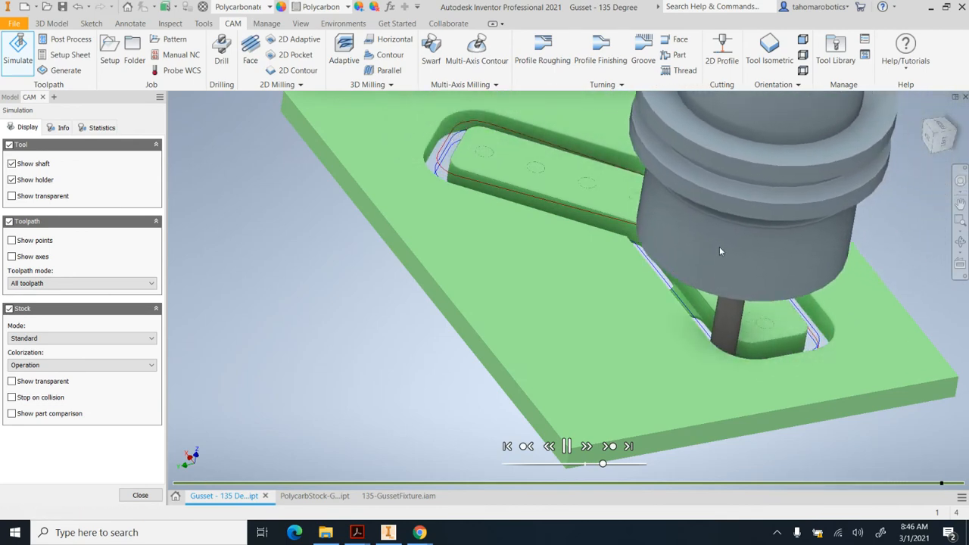
shift+middle_drag(720, 250, 656, 250)
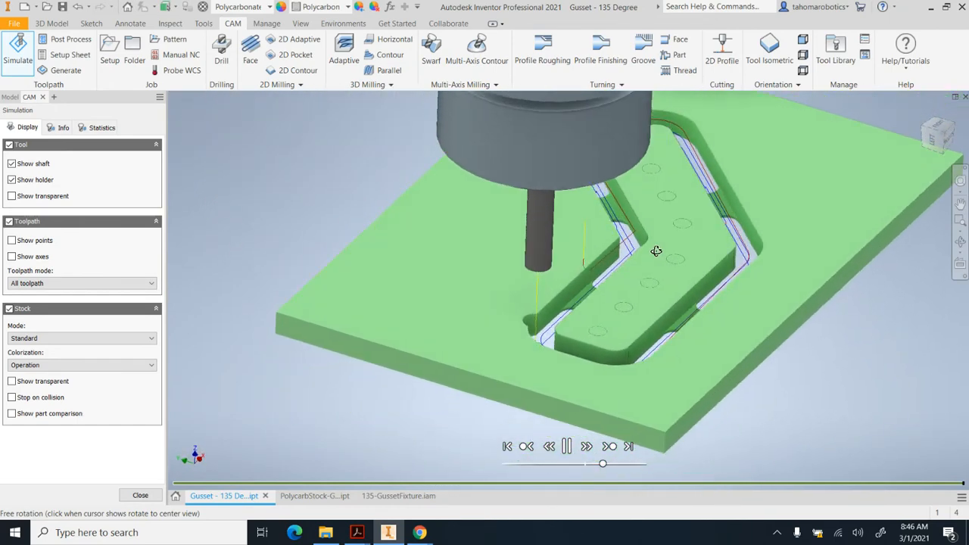
scroll(550, 328, up, 5)
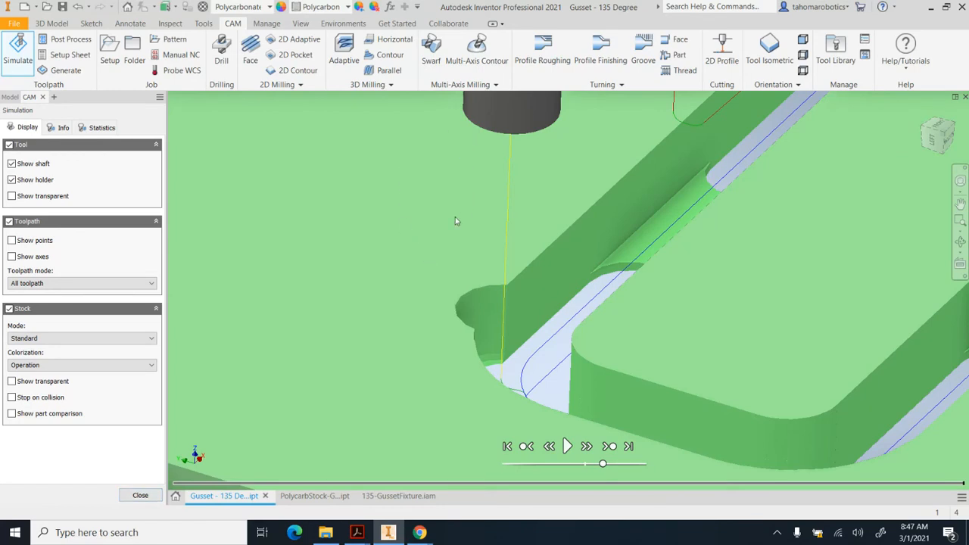
click(141, 496)
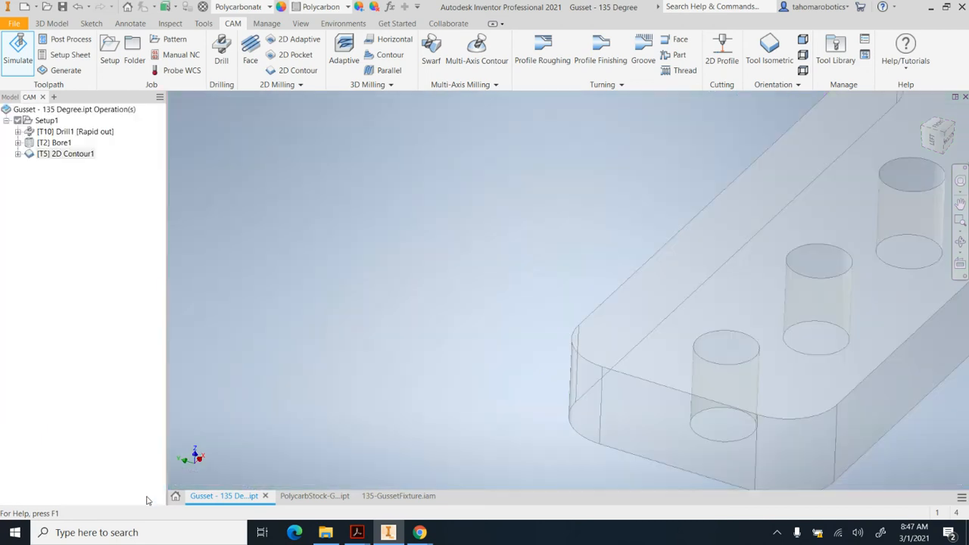
Step: Set the 2D contour's lead-in sweep angle to 0 deg and accept the operation
double_click(31, 154)
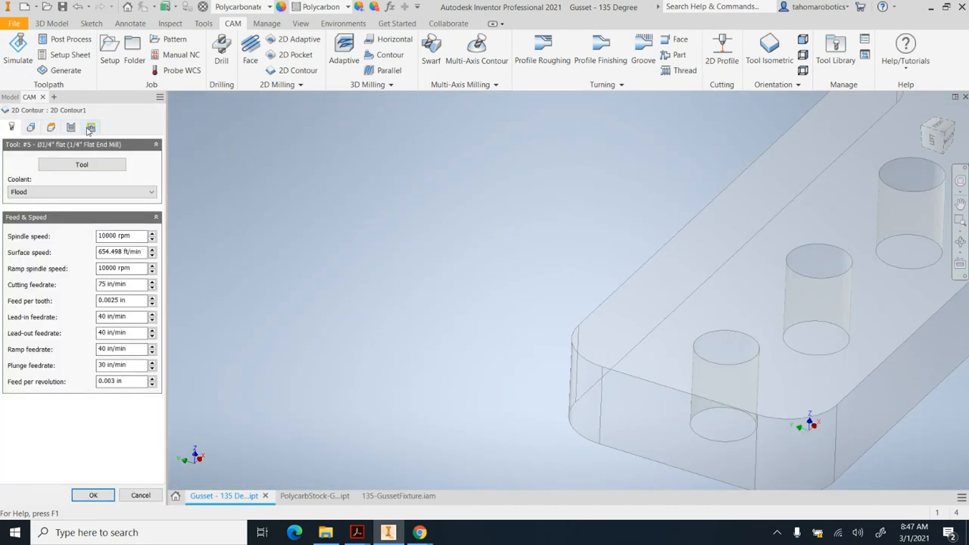
click(71, 128)
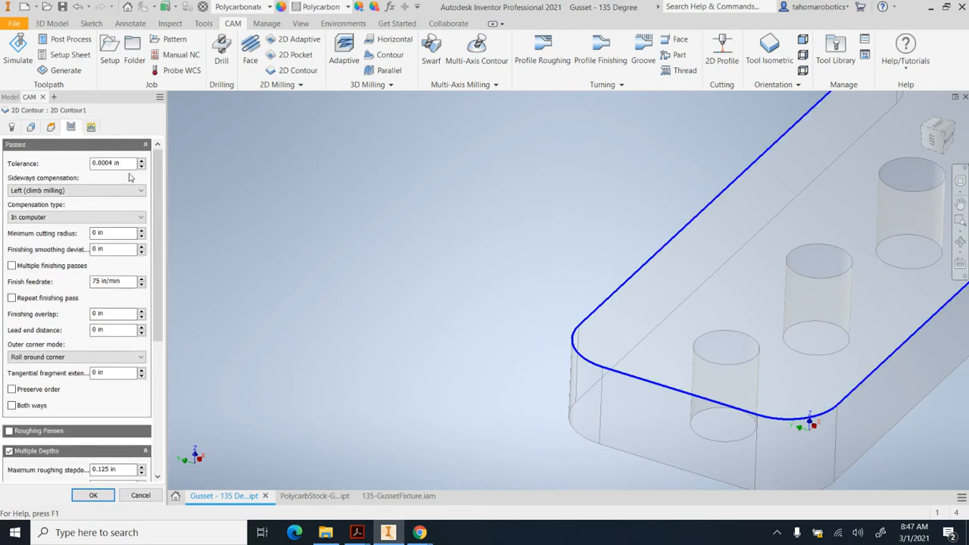
click(91, 126)
scroll(84, 197, down, 2)
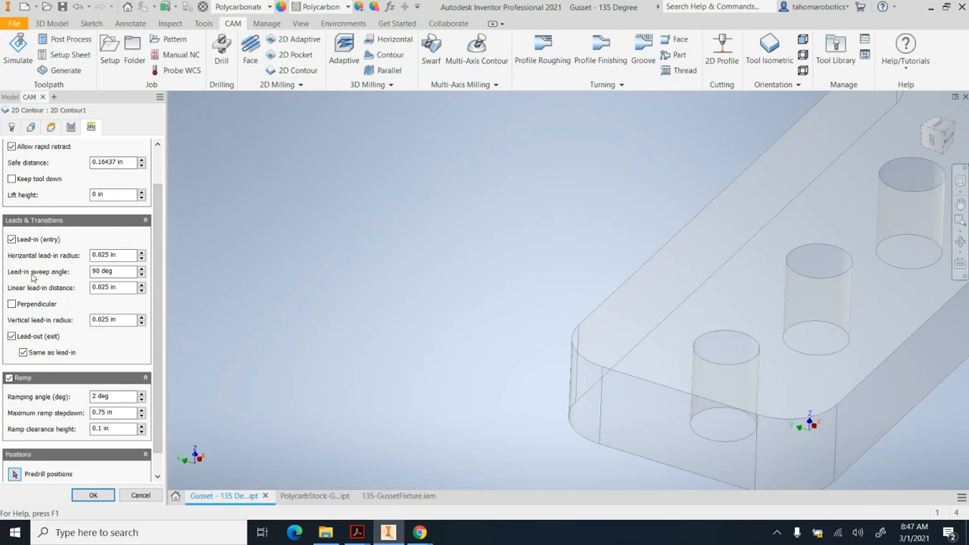
drag(115, 272, 89, 277)
mouse_move(99, 258)
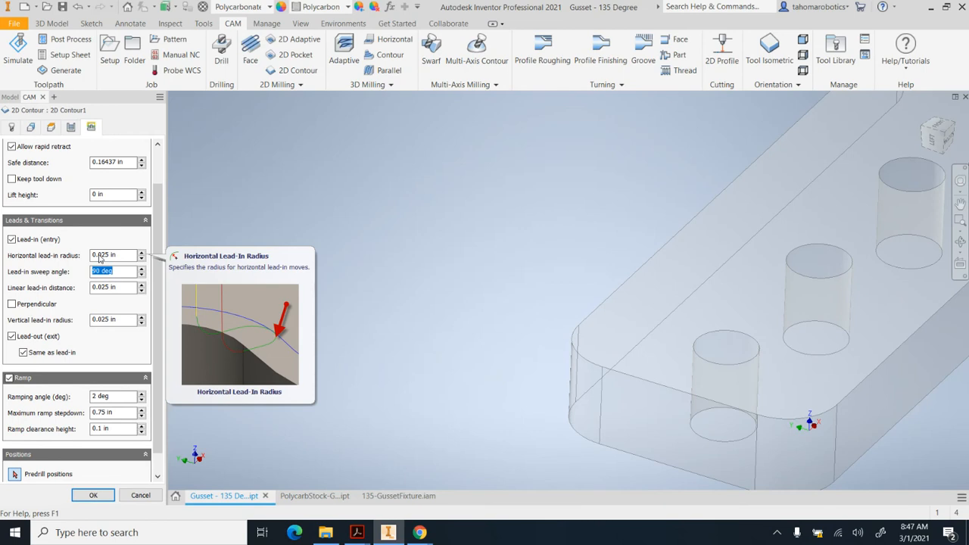
text(0)
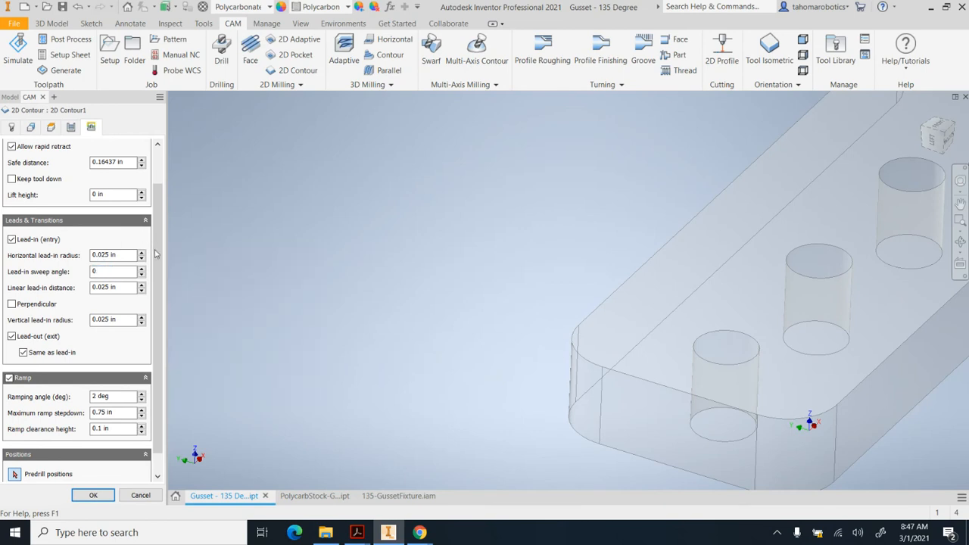
click(125, 287)
click(93, 495)
scroll(583, 200, down, 2)
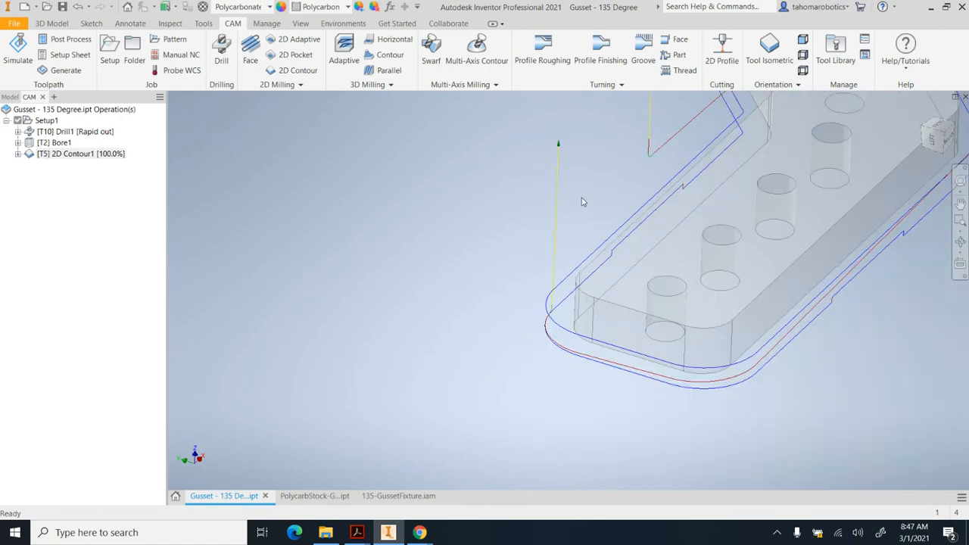
Step: Examine the contour's entry and exit from above, and the ramp and rectangular tab moves from the side
shift+middle_drag(627, 187, 785, 257)
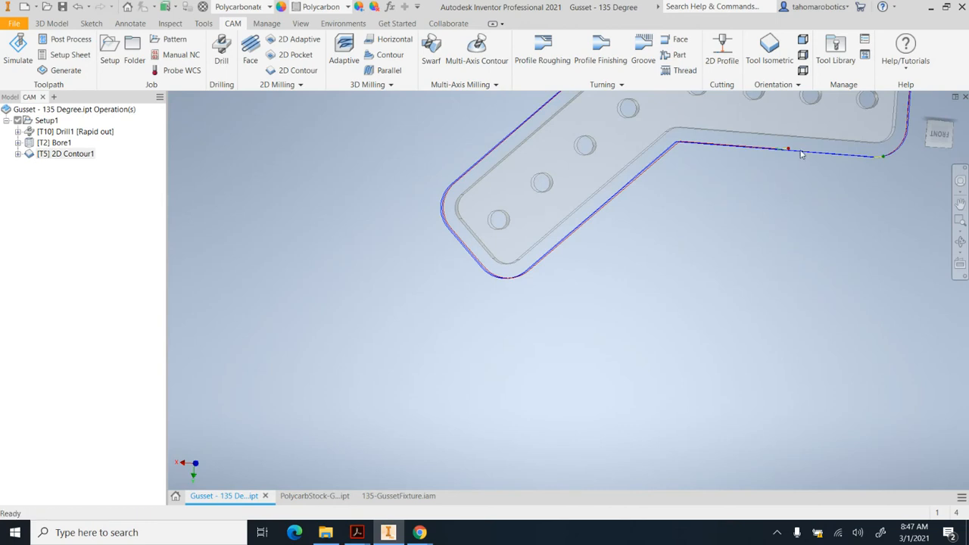
shift+middle_drag(843, 151, 897, 144)
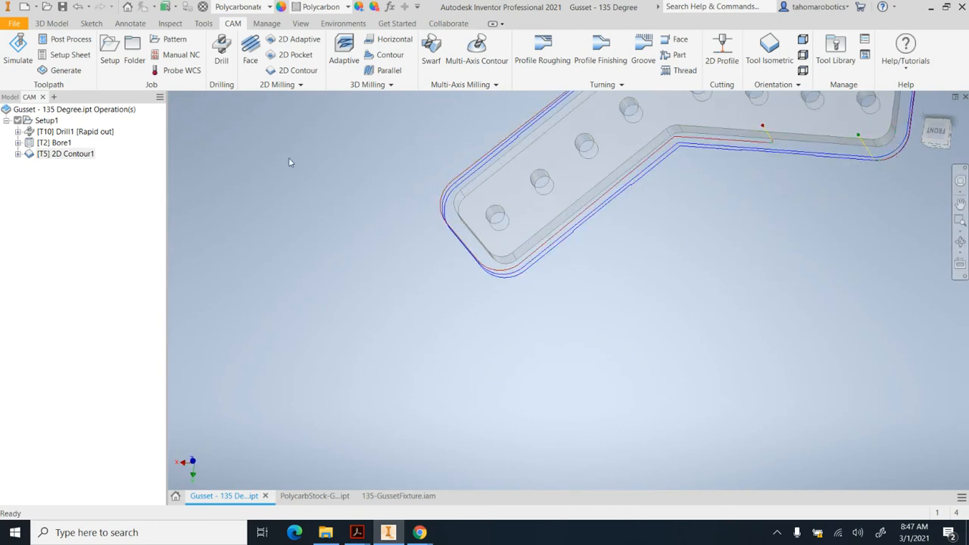
drag(734, 142, 575, 126)
key(Escape)
shift+middle_drag(714, 188, 663, 215)
click(934, 137)
scroll(513, 311, down, 5)
scroll(547, 284, down, 3)
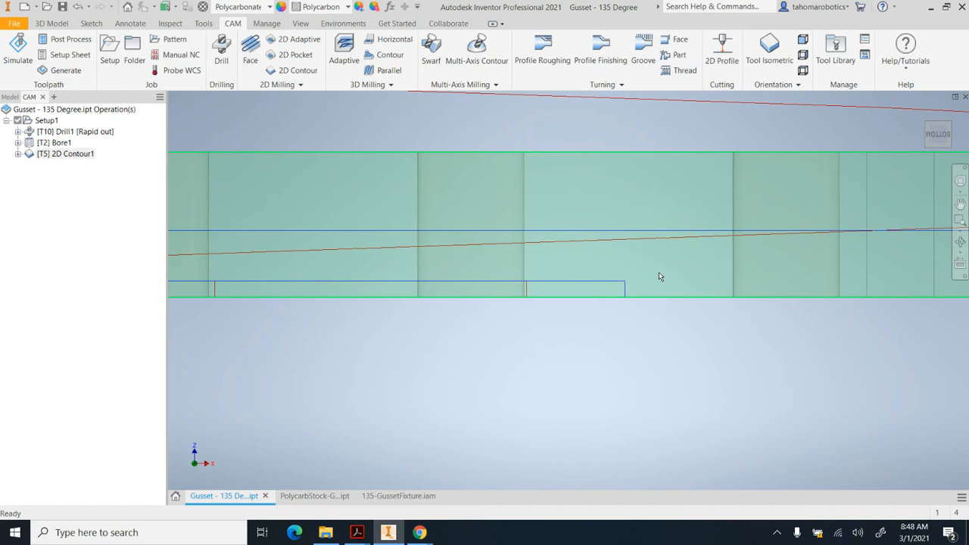
mouse_move(675, 291)
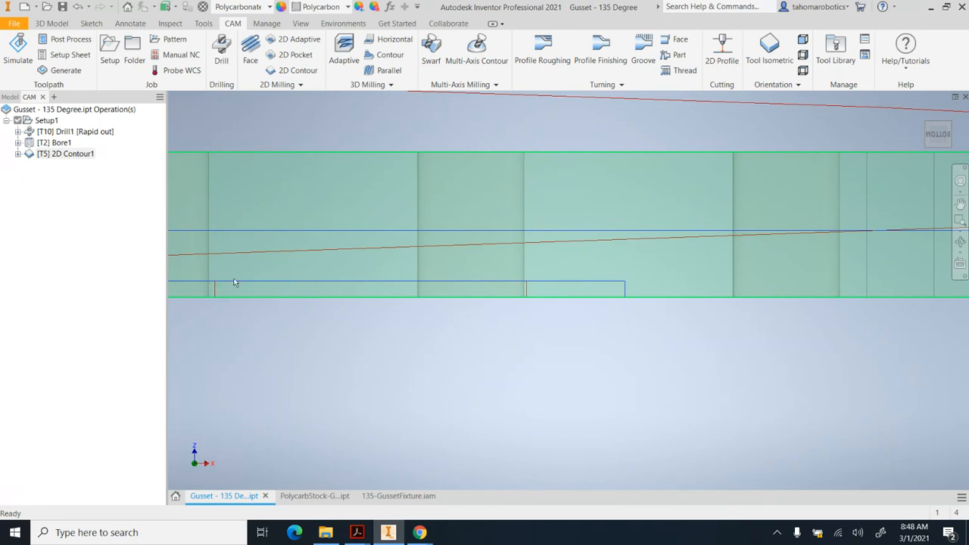
Step: Change the 2D contour's holding tabs to the Triangular shape and accept the operation
click(29, 156)
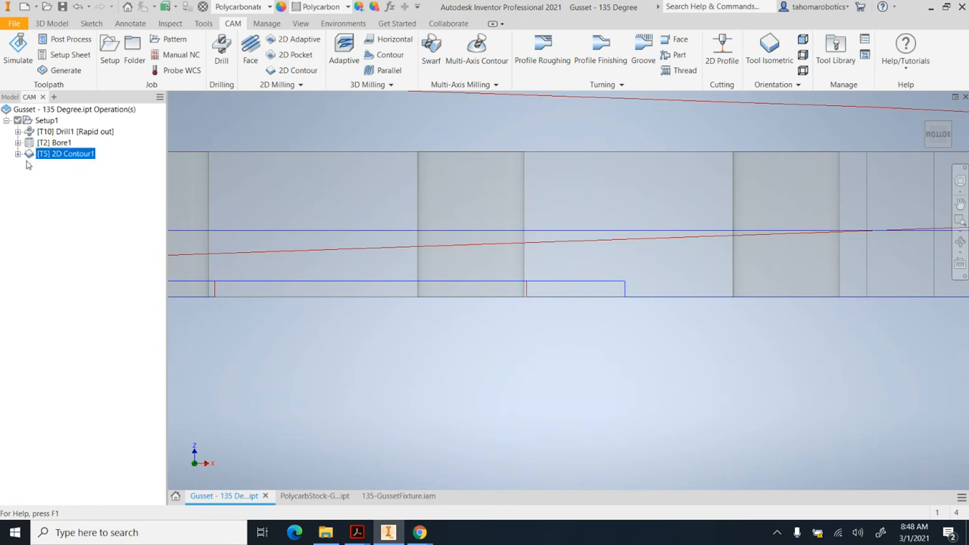
double_click(30, 155)
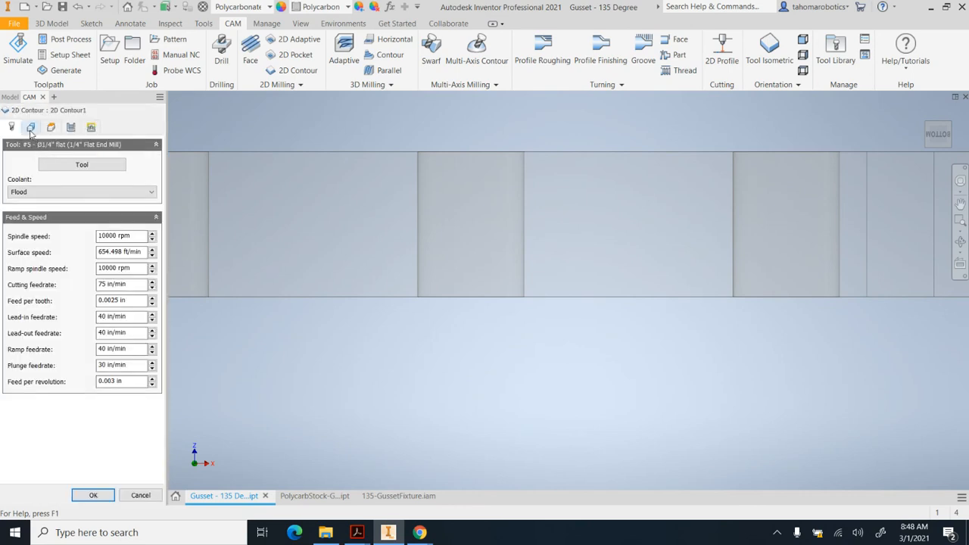
click(31, 127)
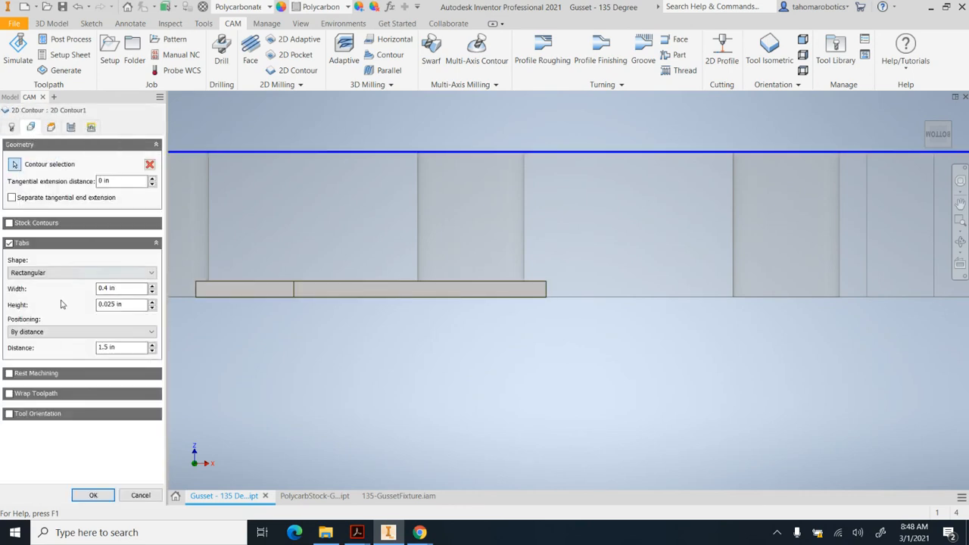
click(37, 275)
click(41, 285)
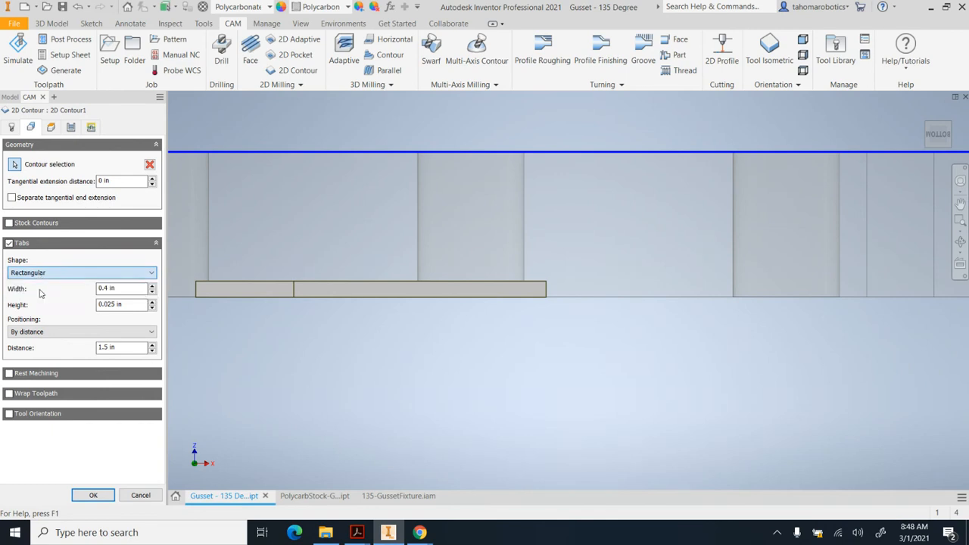
scroll(427, 245, down, 2)
shift+middle_drag(427, 244, 438, 258)
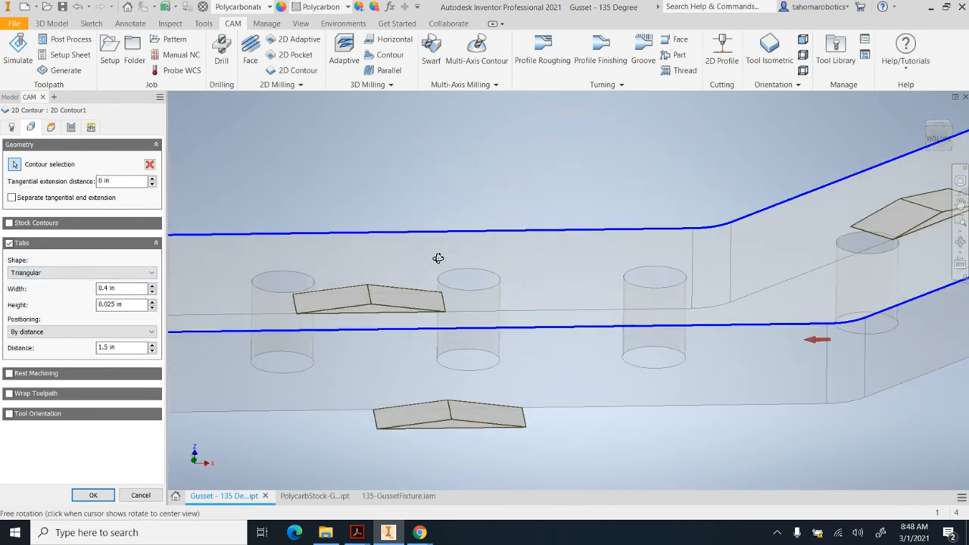
click(91, 495)
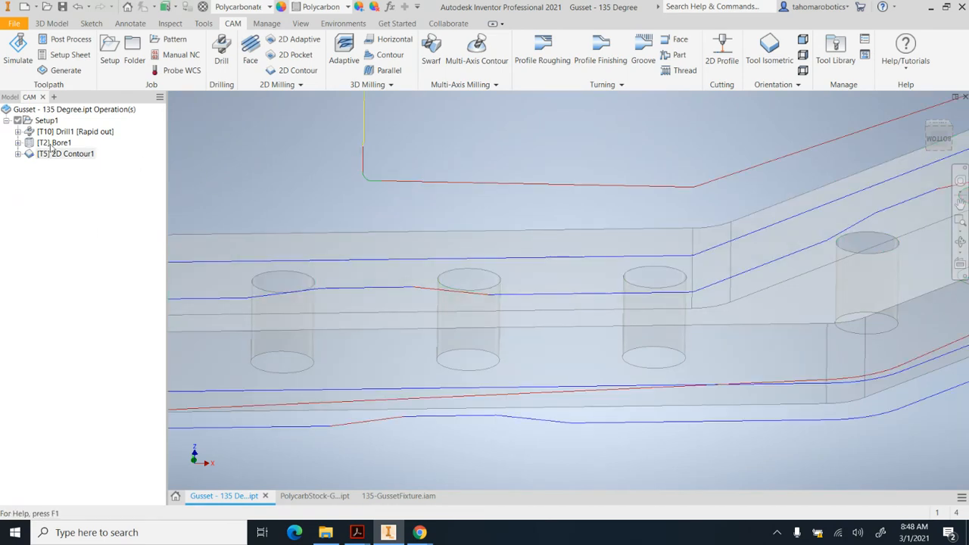
Step: Simulate the 2D contour with triangular tabs, inspect the slot and tabs around the gusset, and close the simulation
scroll(447, 280, down, 2)
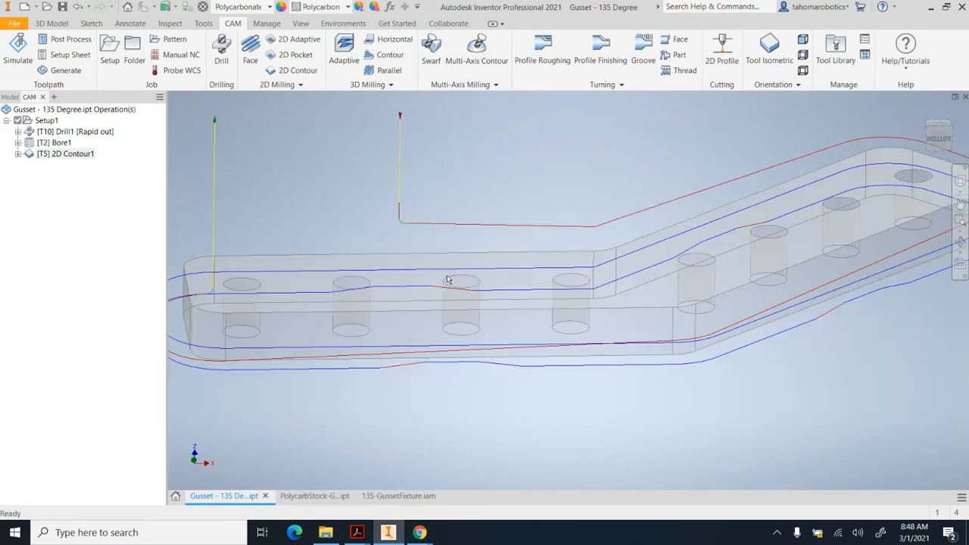
scroll(692, 323, down, 3)
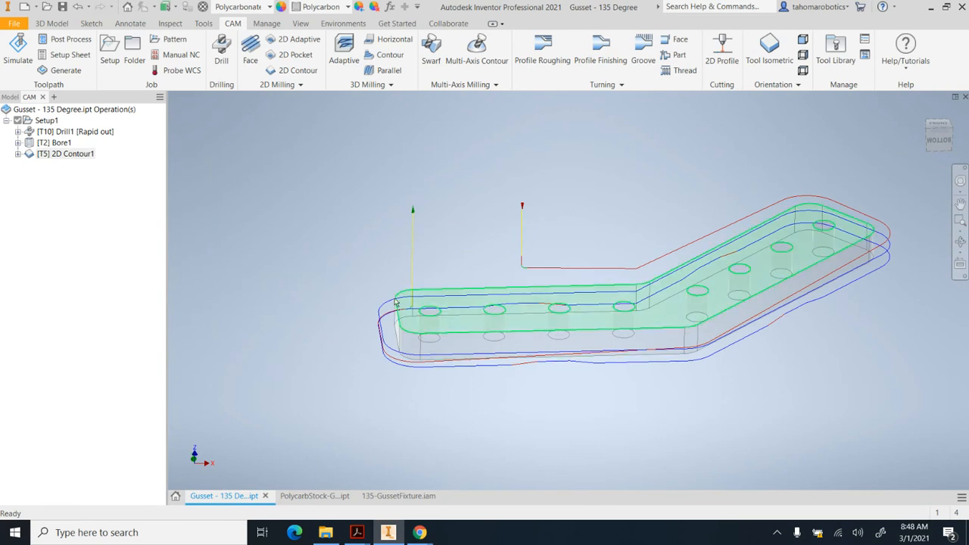
click(32, 155)
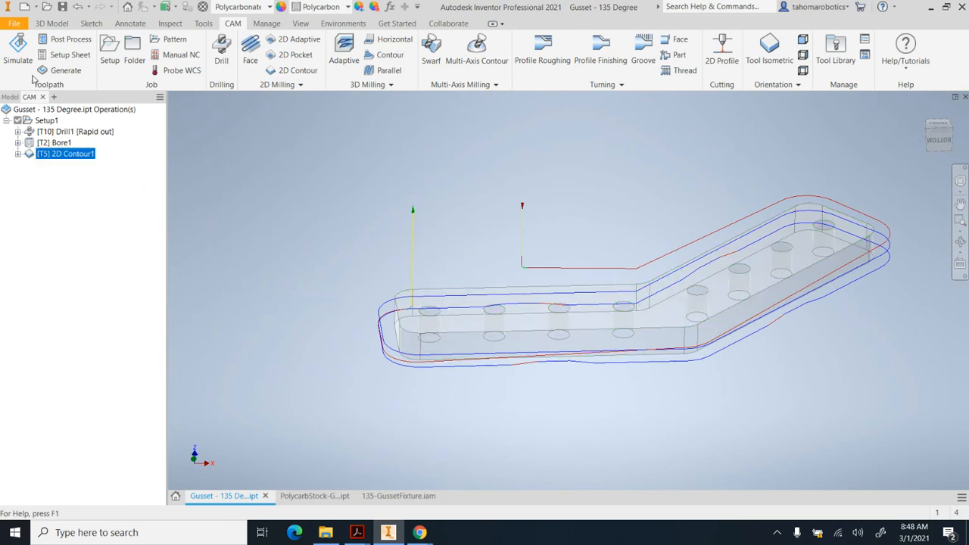
click(23, 56)
click(567, 446)
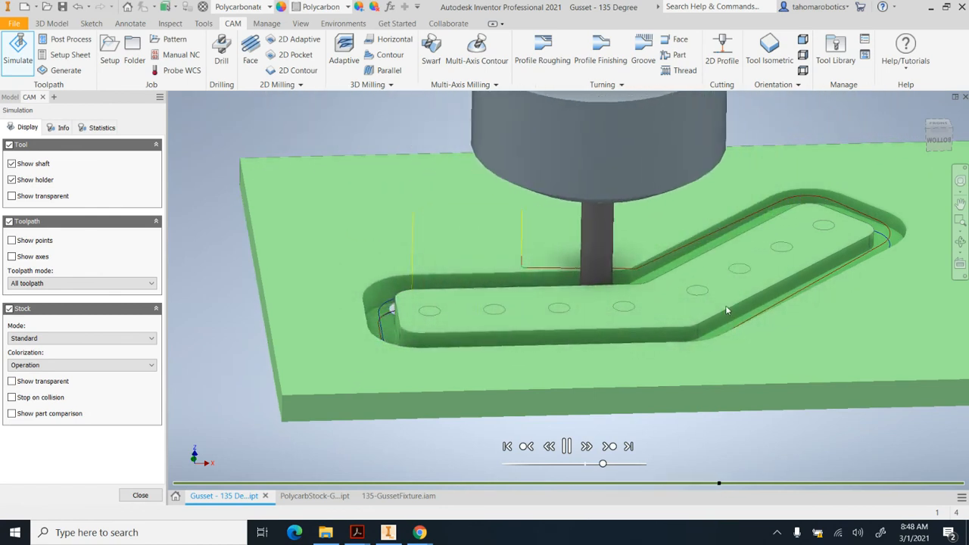
shift+middle_drag(818, 268, 833, 278)
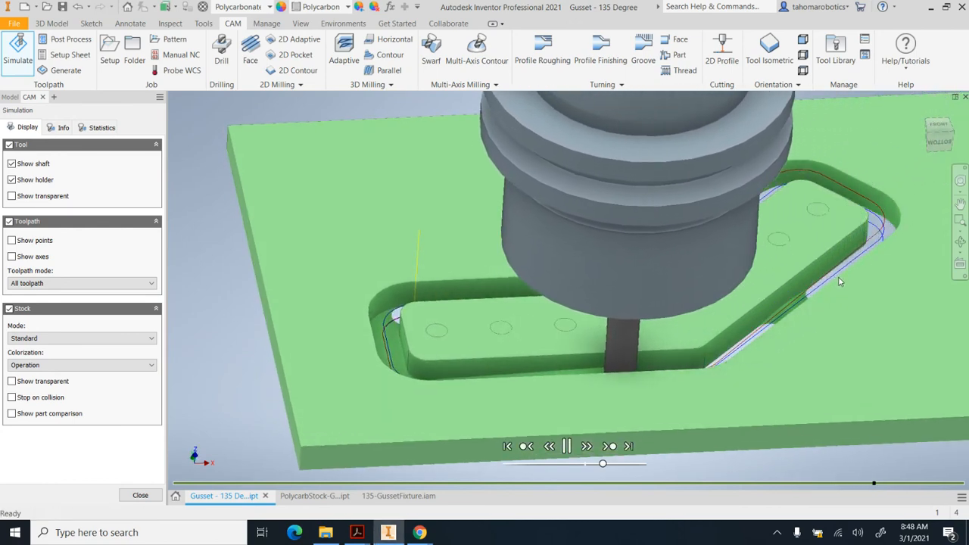
shift+middle_drag(831, 286, 786, 328)
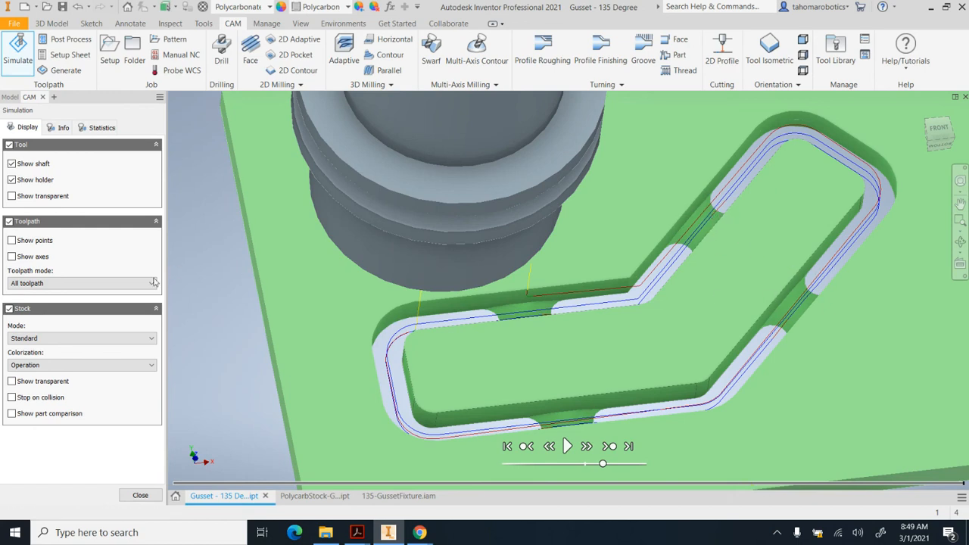
click(140, 495)
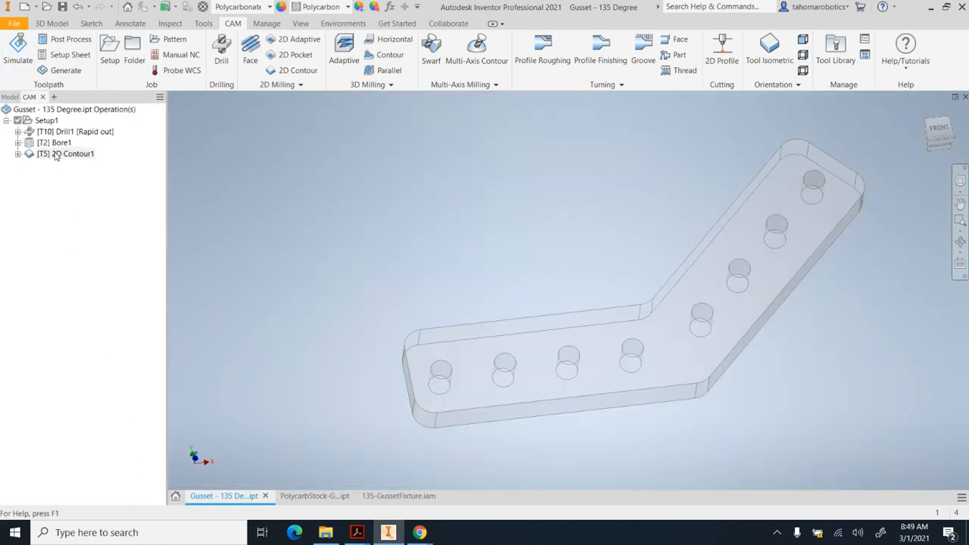
Step: Compare the drill, bore and 2D contour toolpaths on the gusset, alternating mainly between the drill and bore operations
click(55, 143)
click(57, 132)
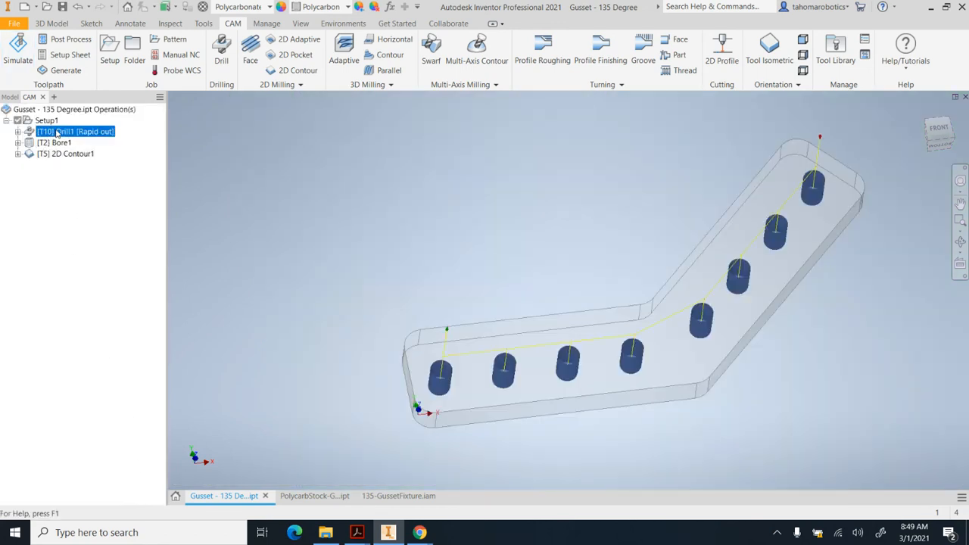
click(53, 142)
click(53, 154)
click(53, 142)
click(57, 132)
click(54, 143)
click(57, 132)
click(54, 142)
click(55, 133)
click(54, 143)
click(57, 133)
click(56, 143)
click(57, 133)
click(54, 144)
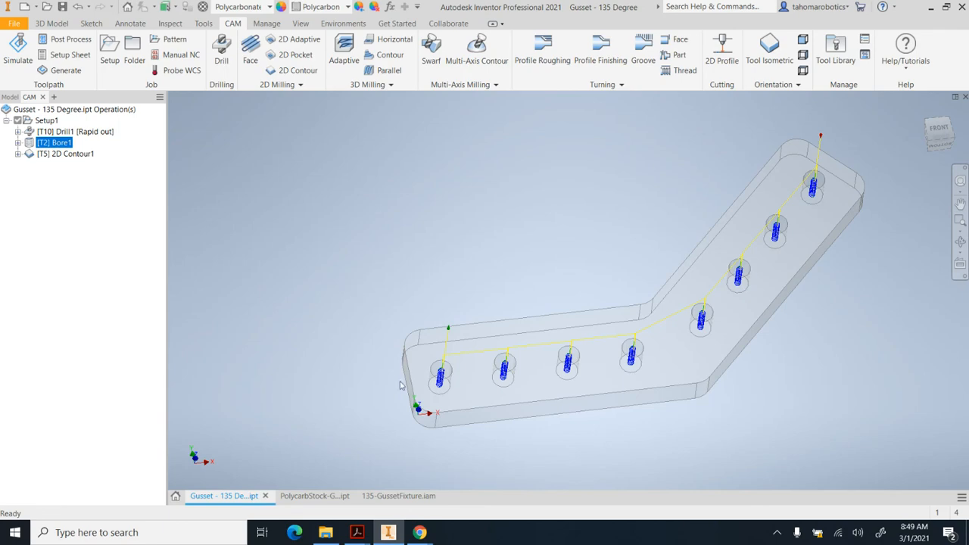
Step: Examine the bore's helical passes up close and the drill's depth through the gusset from the side
scroll(401, 386, up, 5)
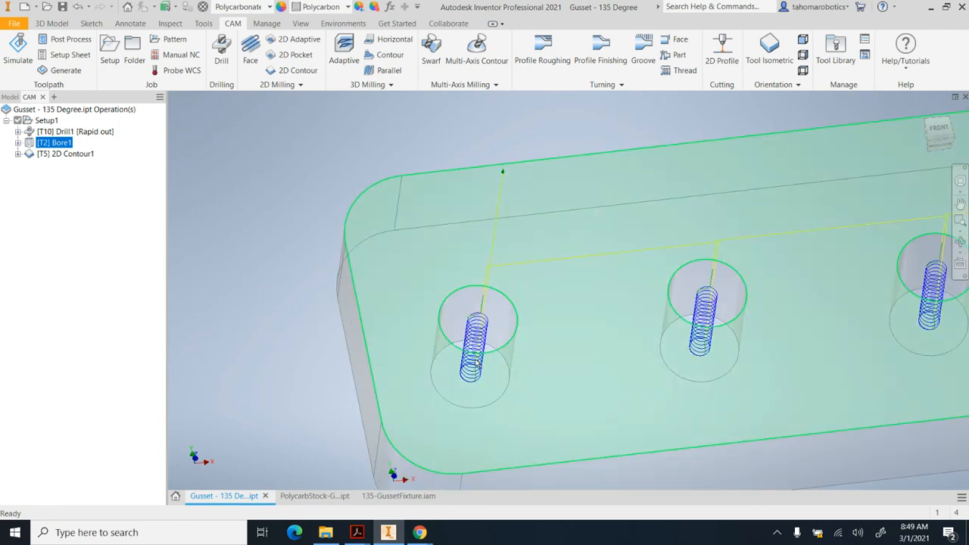
scroll(465, 327, down, 3)
shift+middle_drag(448, 282, 428, 268)
click(96, 133)
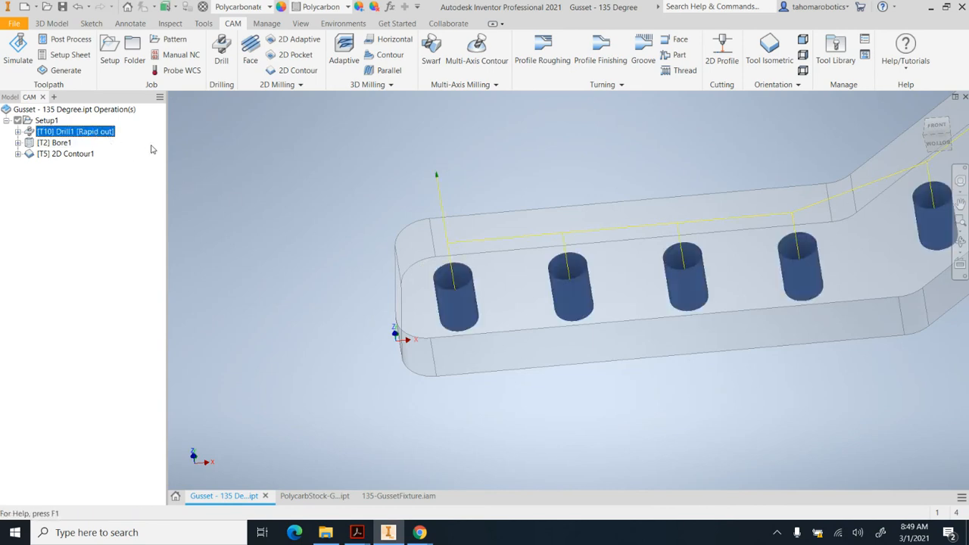
shift+middle_drag(626, 274, 656, 234)
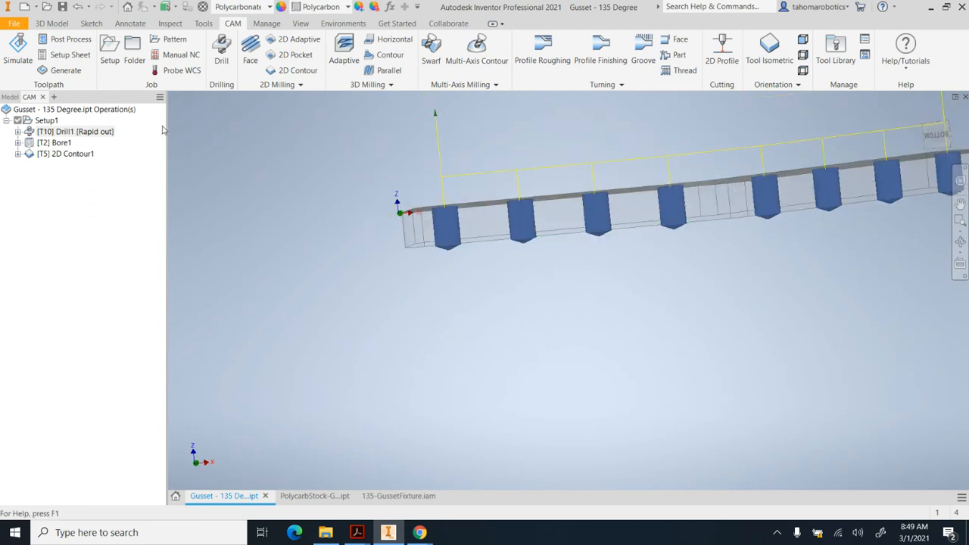
click(65, 144)
click(72, 133)
click(61, 143)
Step: Delete the Drill1 operation from Setup1
click(63, 134)
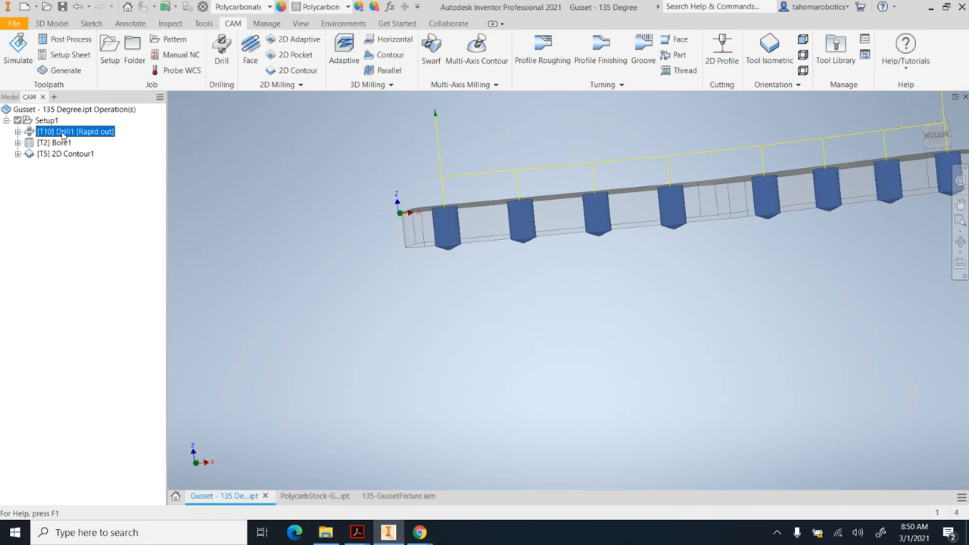
key(Delete)
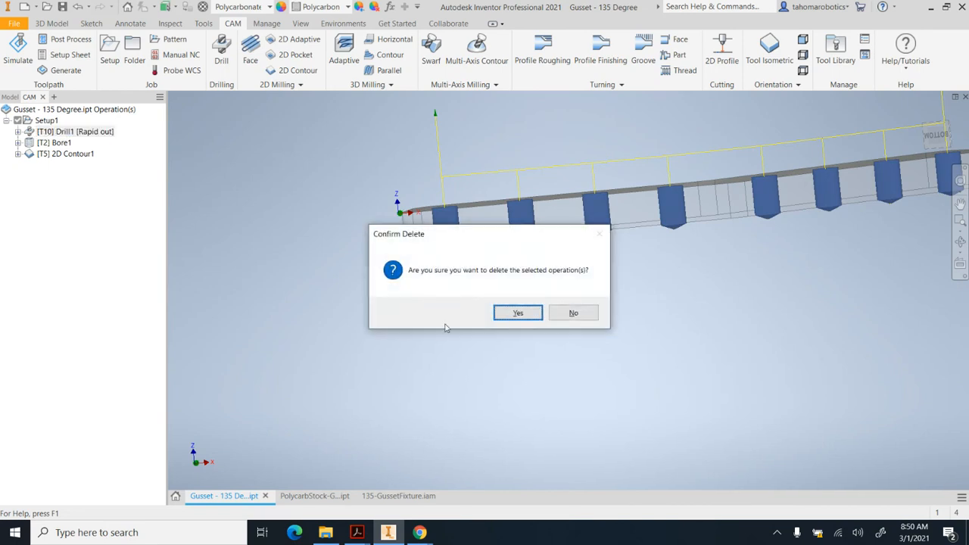
click(513, 315)
click(61, 171)
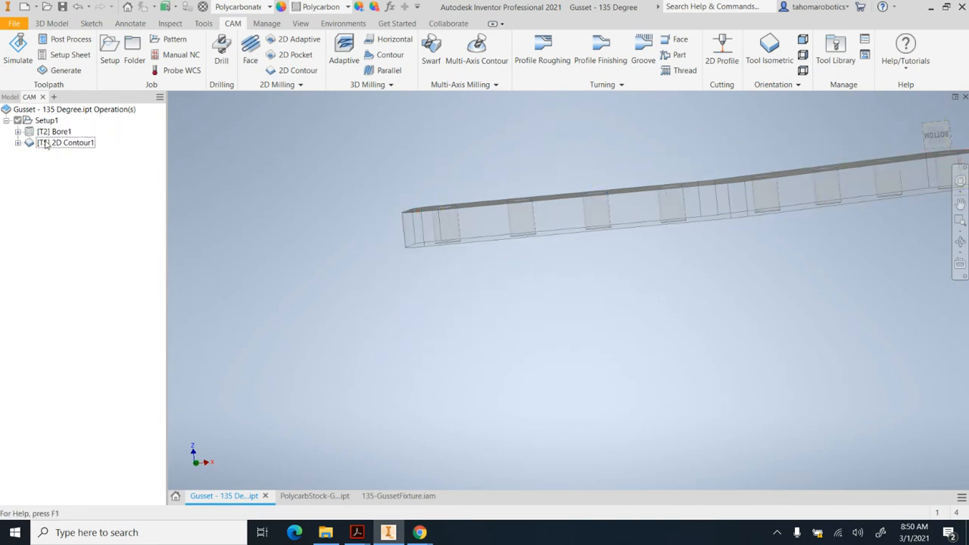
Step: Start post processing Setup1 with the HAAS (pre-NGC) / haas post configuration and program number 1001
click(44, 121)
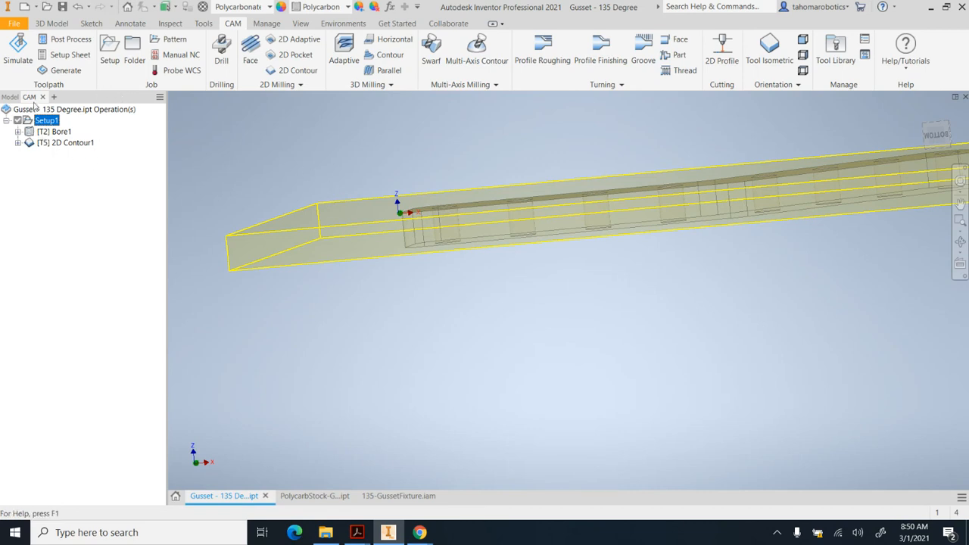
click(68, 39)
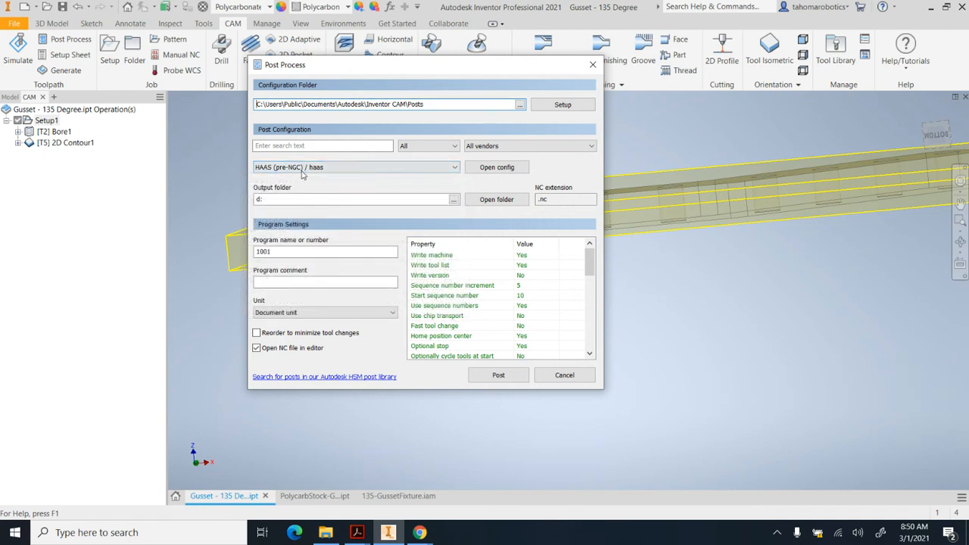
click(310, 169)
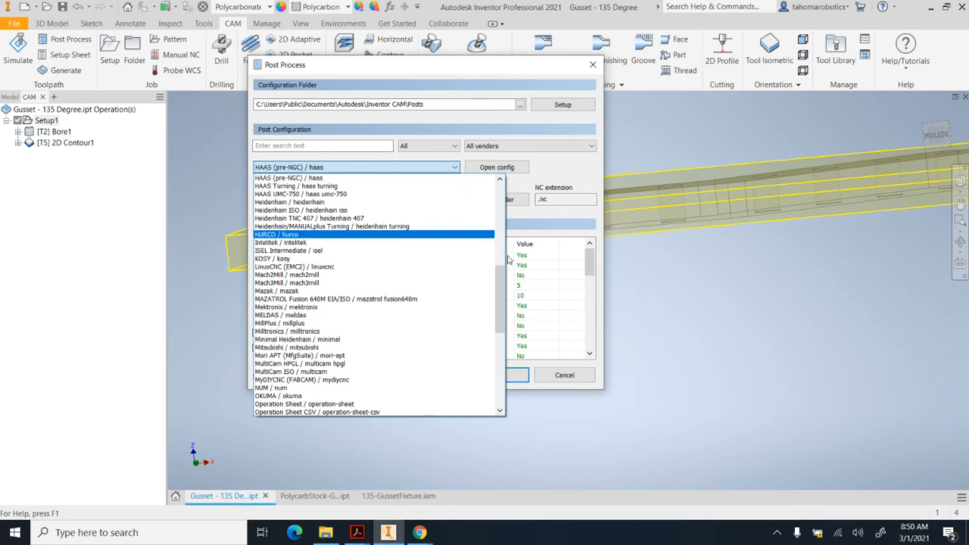
click(311, 178)
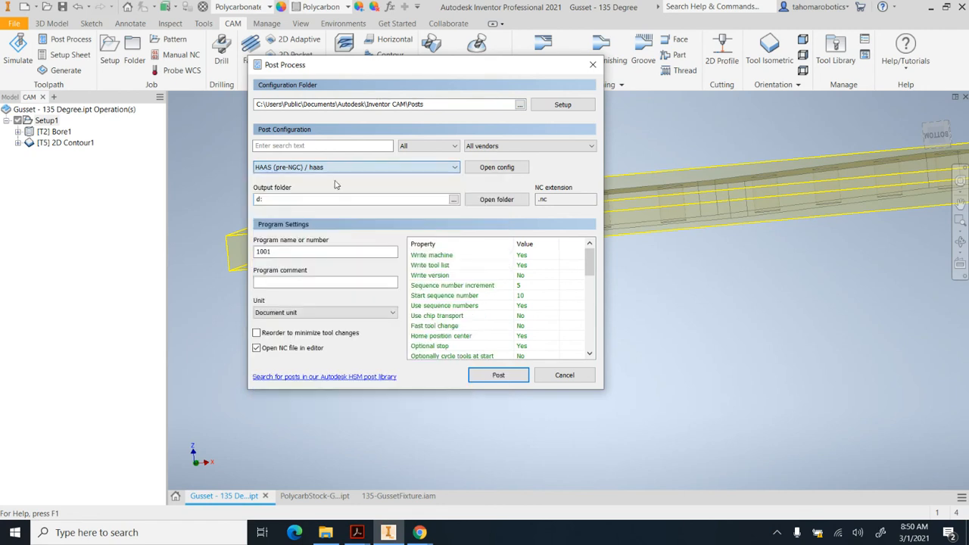
drag(308, 250, 240, 256)
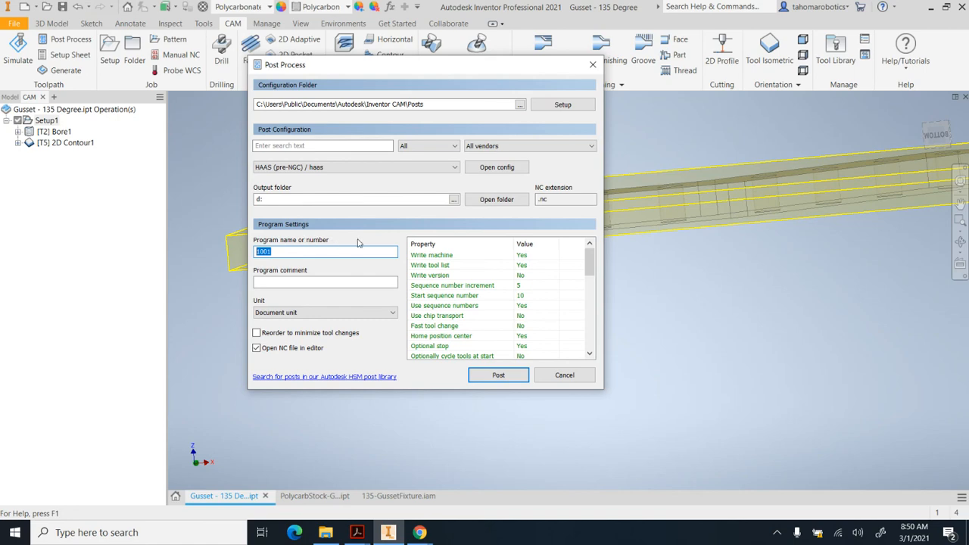
Step: Post the program and save the NC file as 1001 in the Downloads folder
click(498, 376)
scroll(445, 205, down, 2)
drag(444, 203, 444, 227)
click(414, 184)
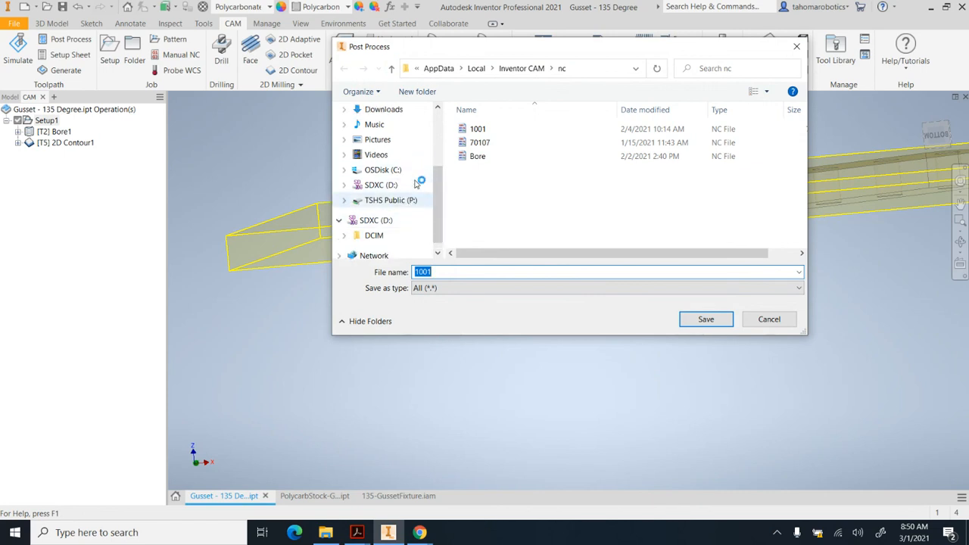
click(401, 127)
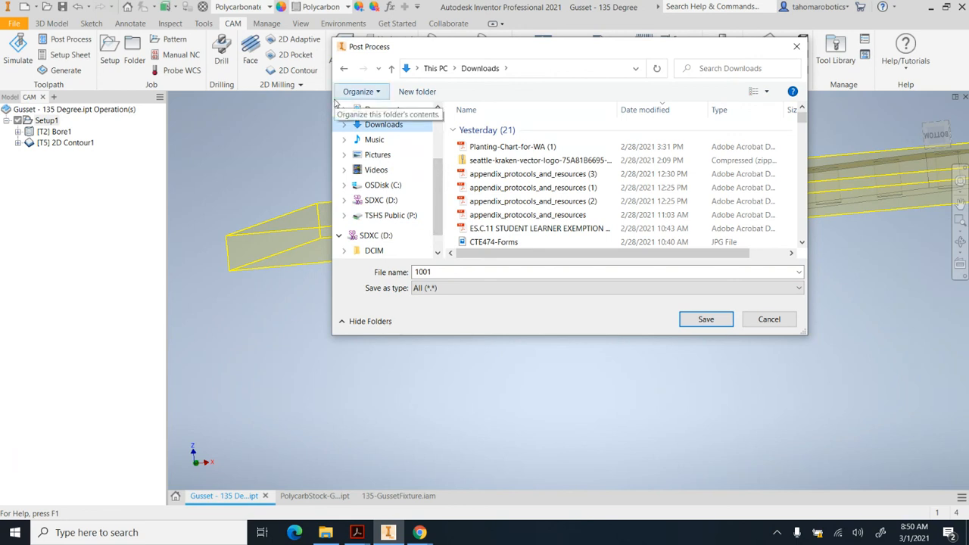
click(706, 318)
click(514, 267)
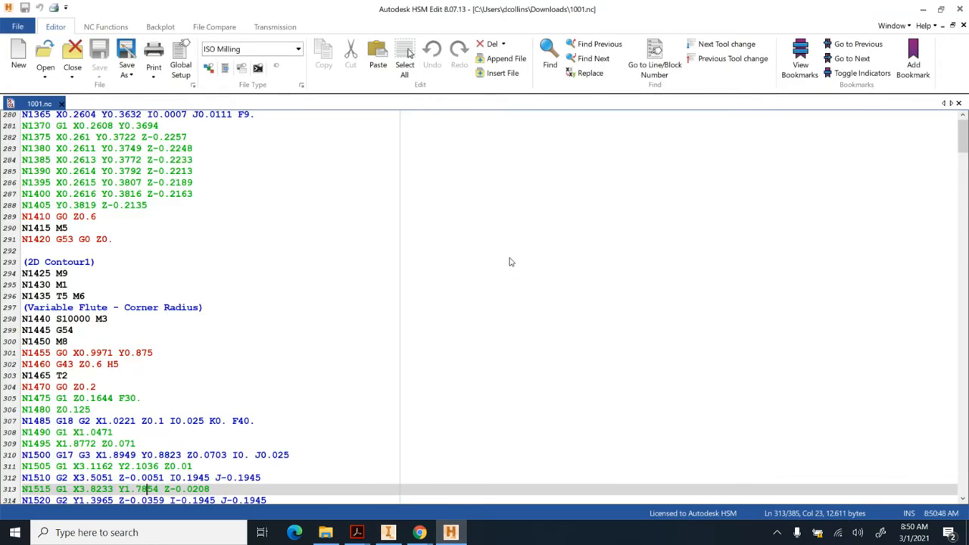
Step: Review the posted G-code from the 2D contour section back through the bore section to the program header
scroll(371, 227, down, 16)
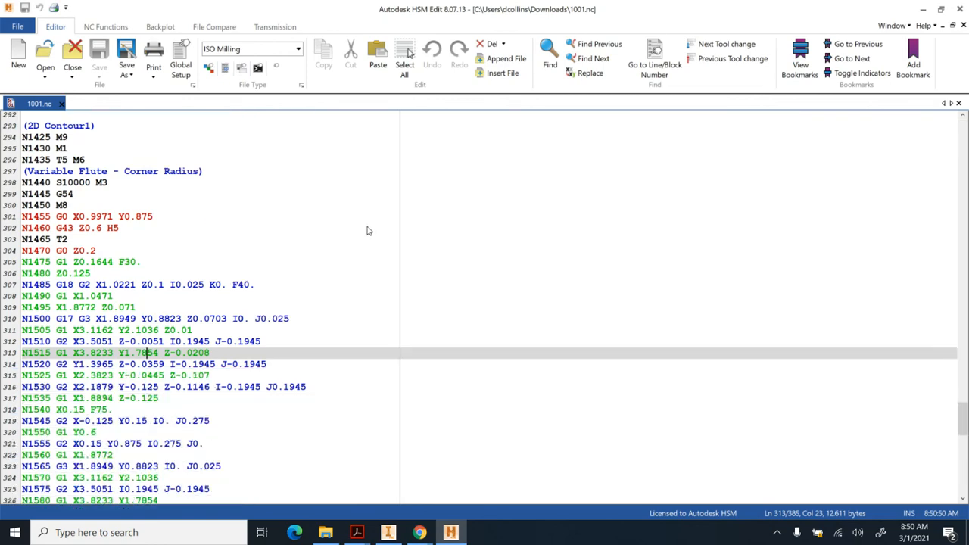
scroll(369, 236, down, 8)
scroll(369, 236, up, 20)
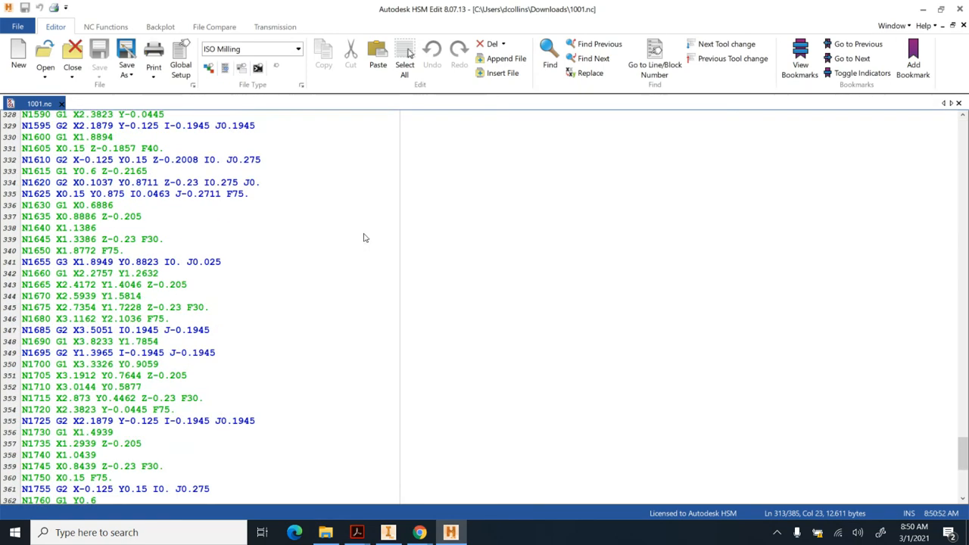
scroll(371, 240, up, 20)
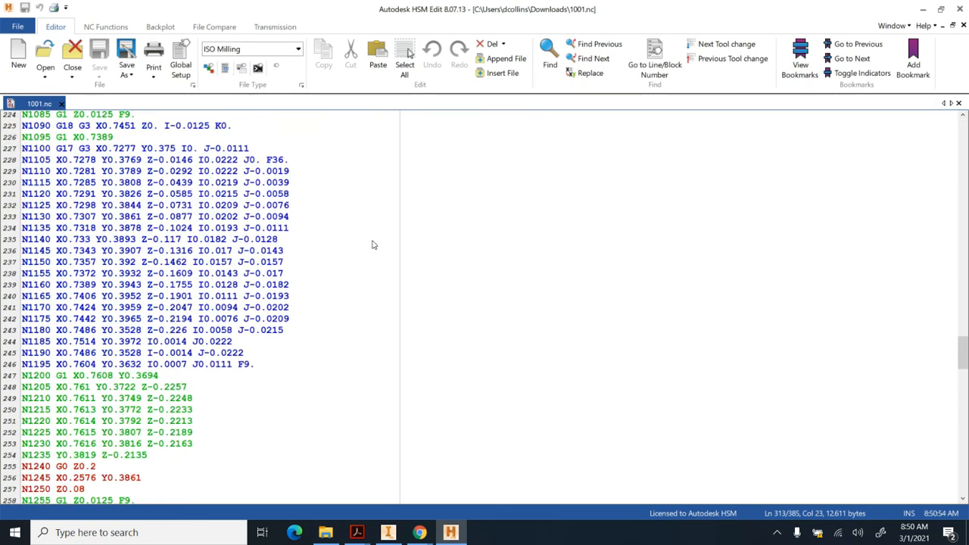
drag(961, 336, 943, 126)
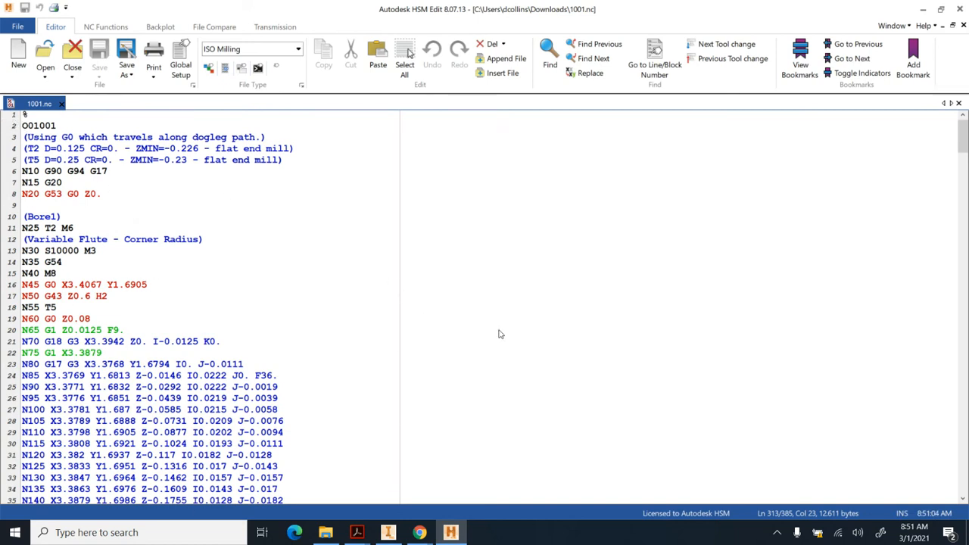
mouse_move(420, 529)
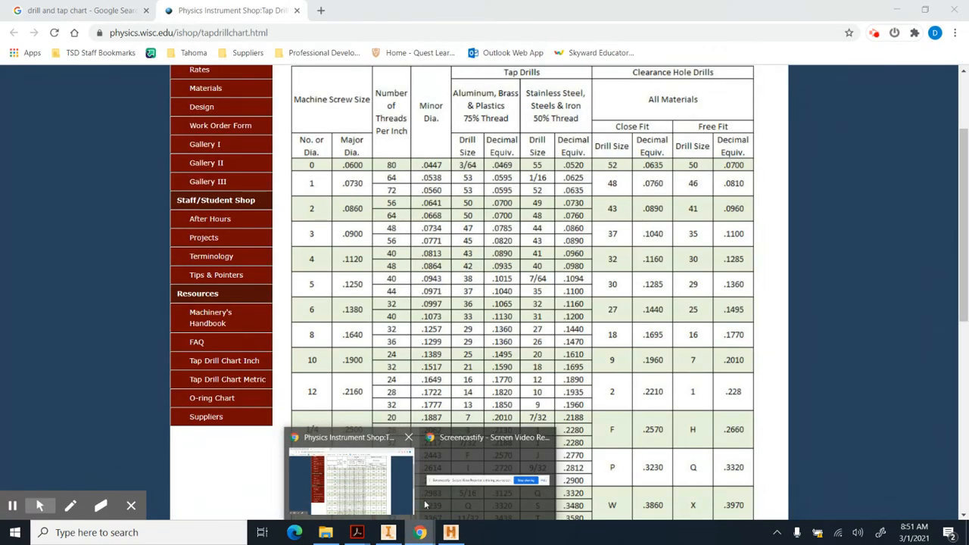
click(450, 500)
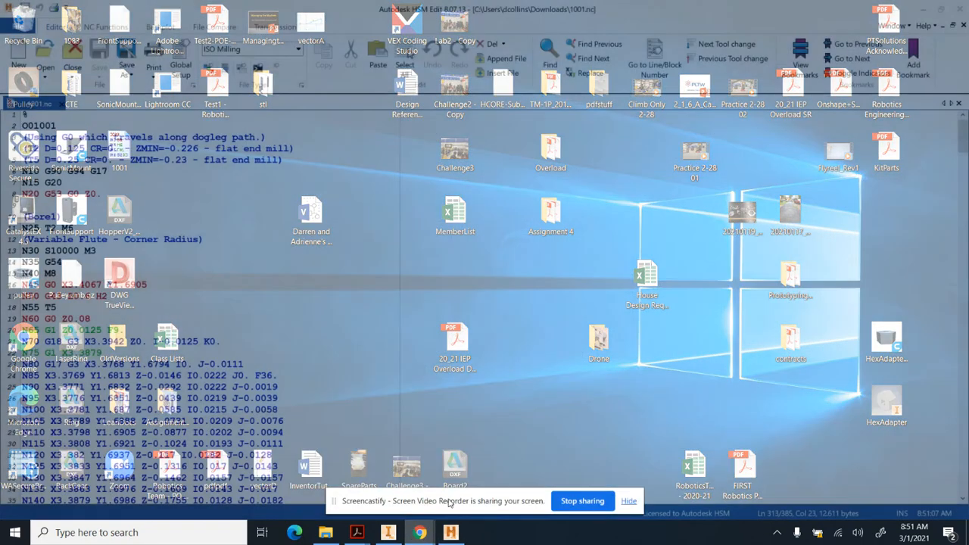